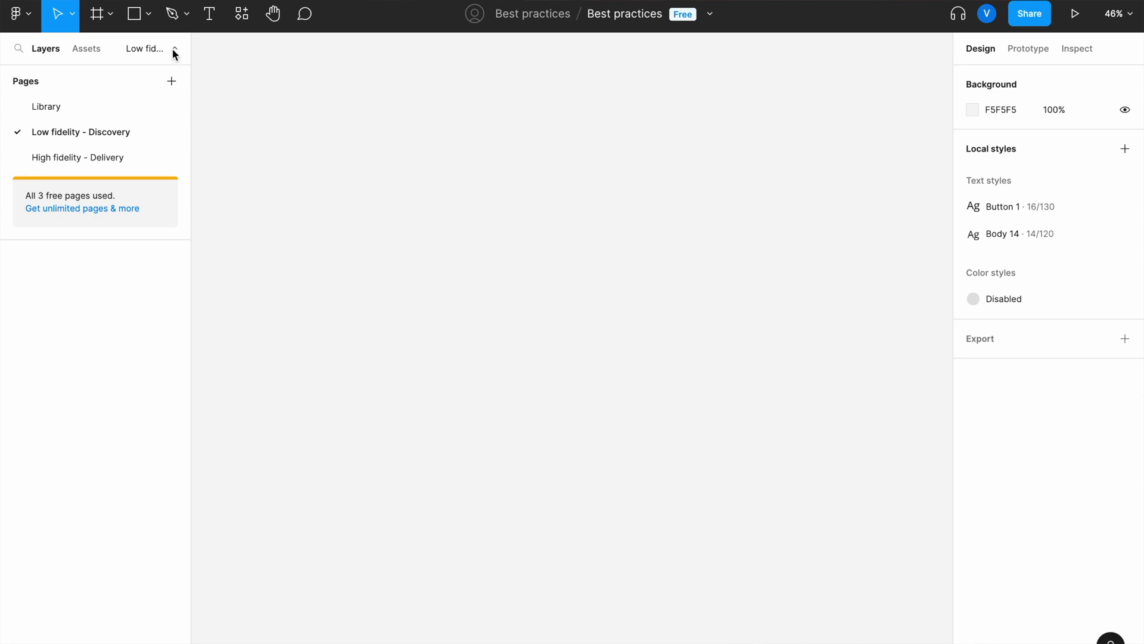
Step: Place an Open text field component on the canvas and change its placeholder text to "Username"
click(92, 52)
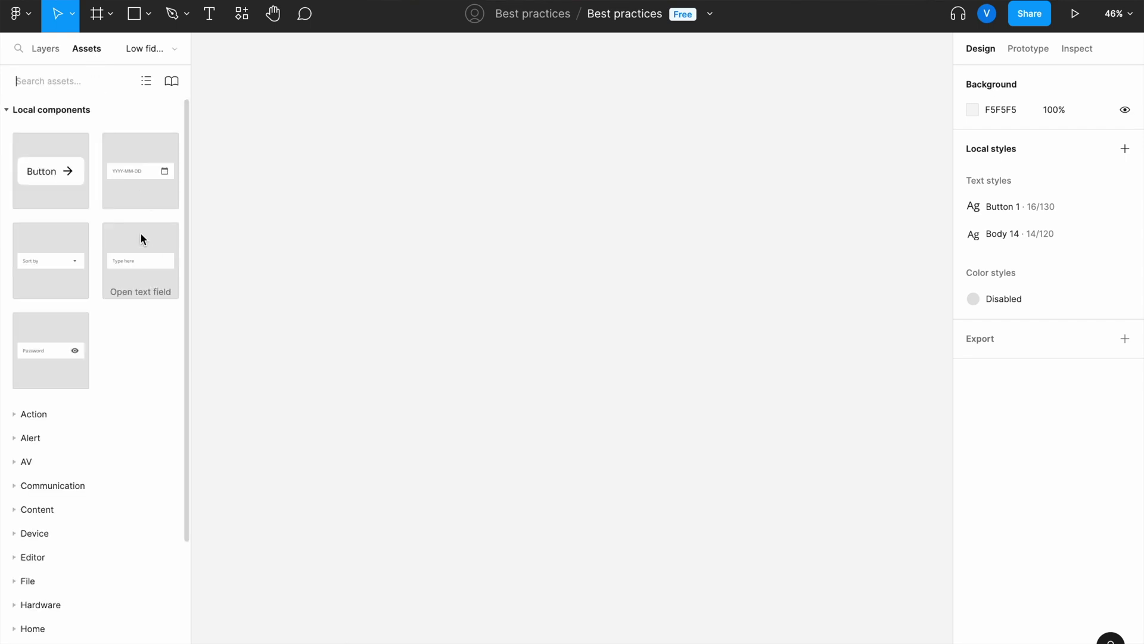
drag(129, 258, 480, 248)
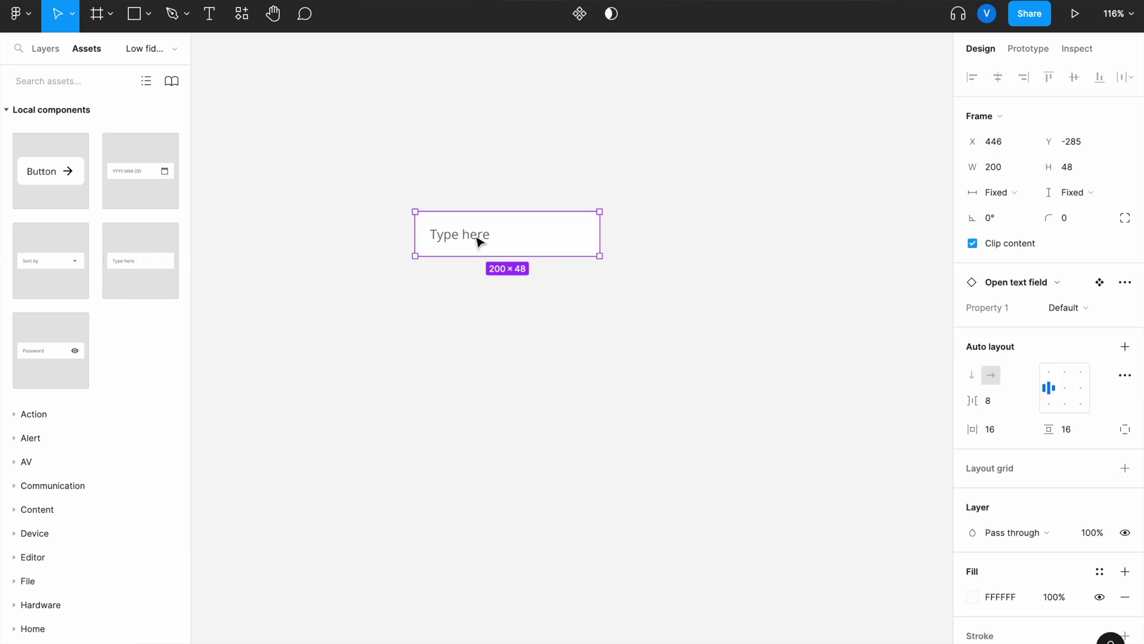
double_click(476, 239)
double_click(476, 236)
text(Us)
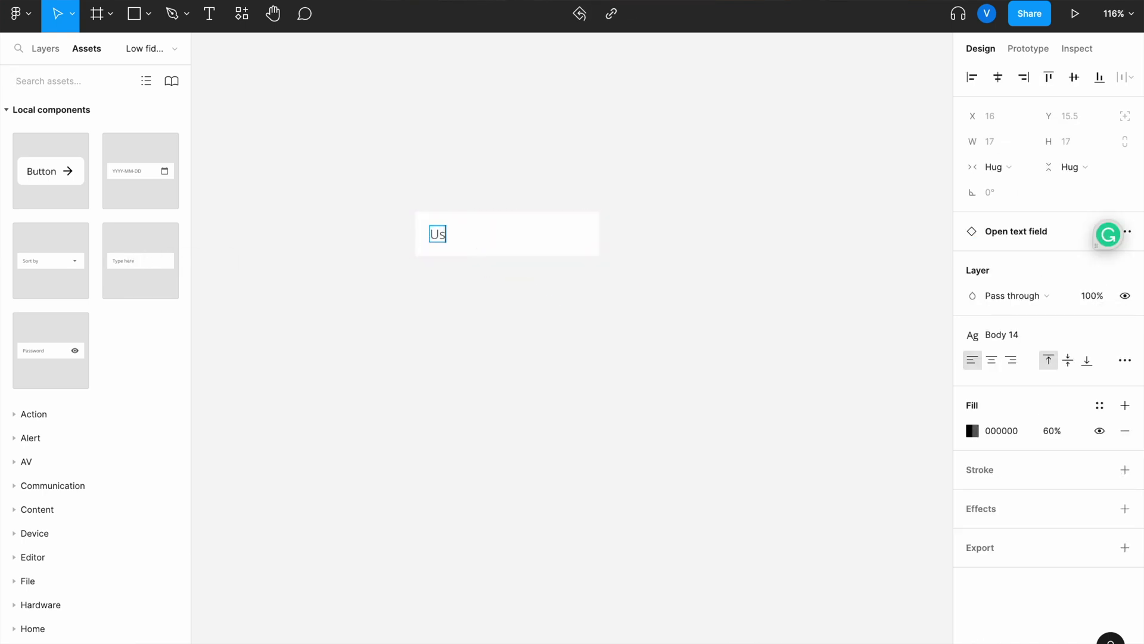
text(ername)
key(Escape)
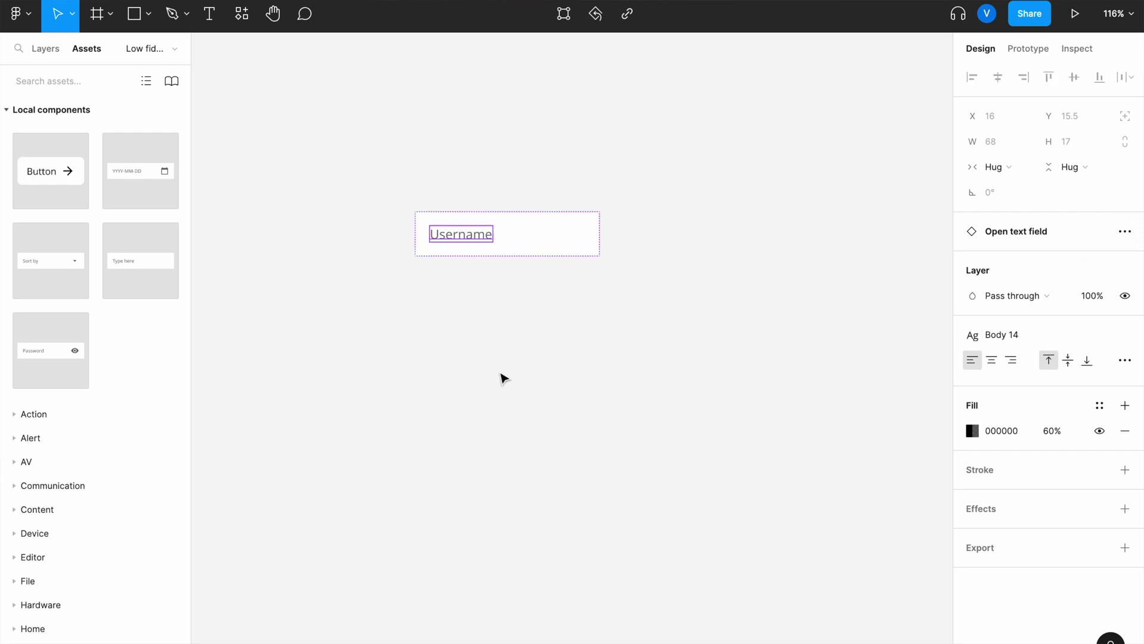
click(501, 375)
Step: Place a Password component directly below the Username field, aligned with it
drag(41, 352, 493, 322)
click(555, 406)
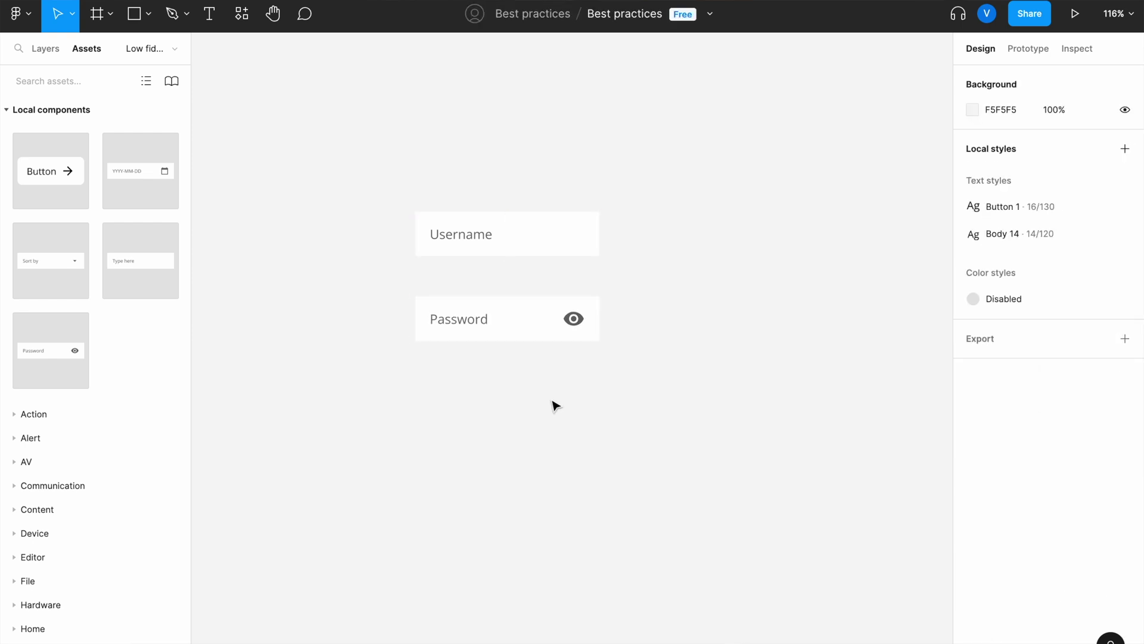
Step: Place a Button component below the Password field and turn off its arrow
scroll(554, 405, down, 3)
drag(46, 166, 504, 423)
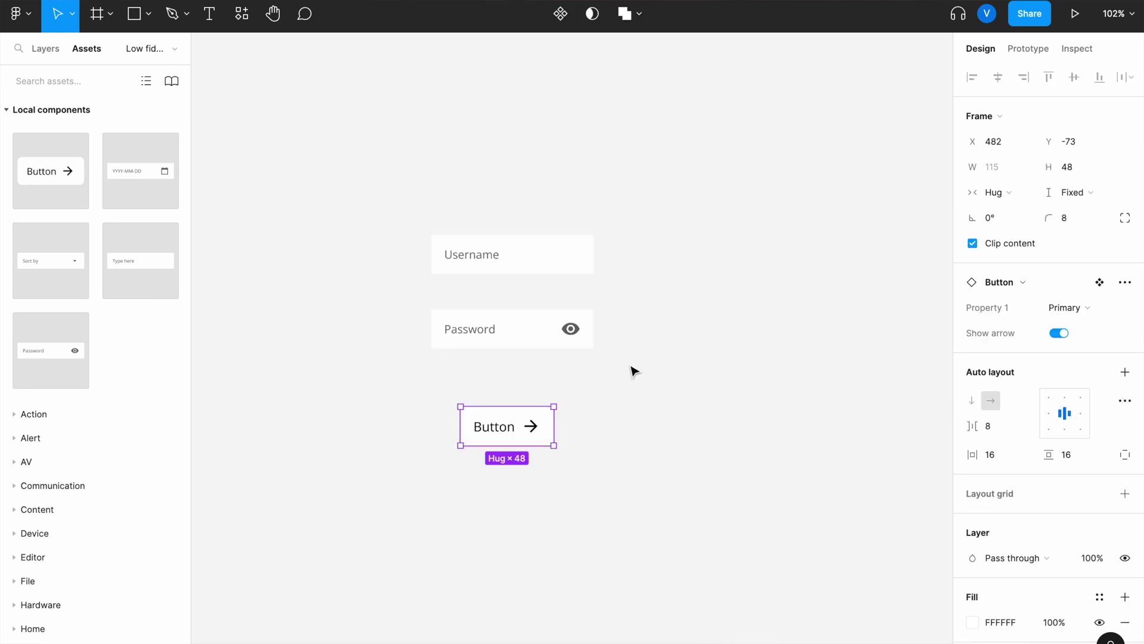
click(1057, 334)
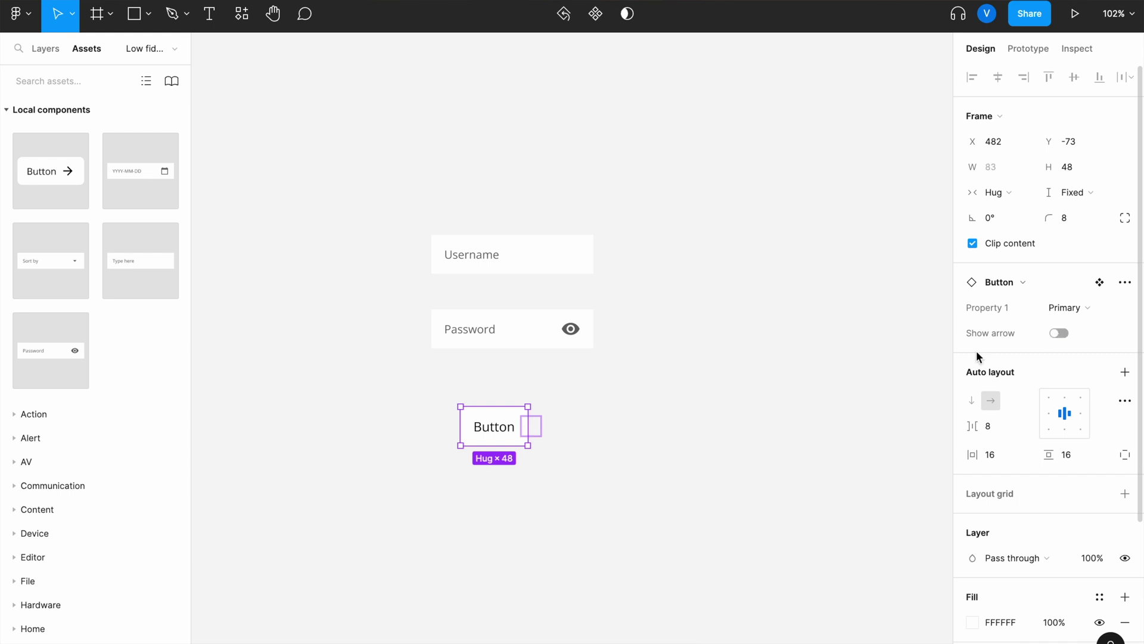
click(853, 381)
Step: Center the button under the Password field and switch it to the Black variant
scroll(799, 386, left, 1)
drag(563, 405, 585, 396)
click(1065, 308)
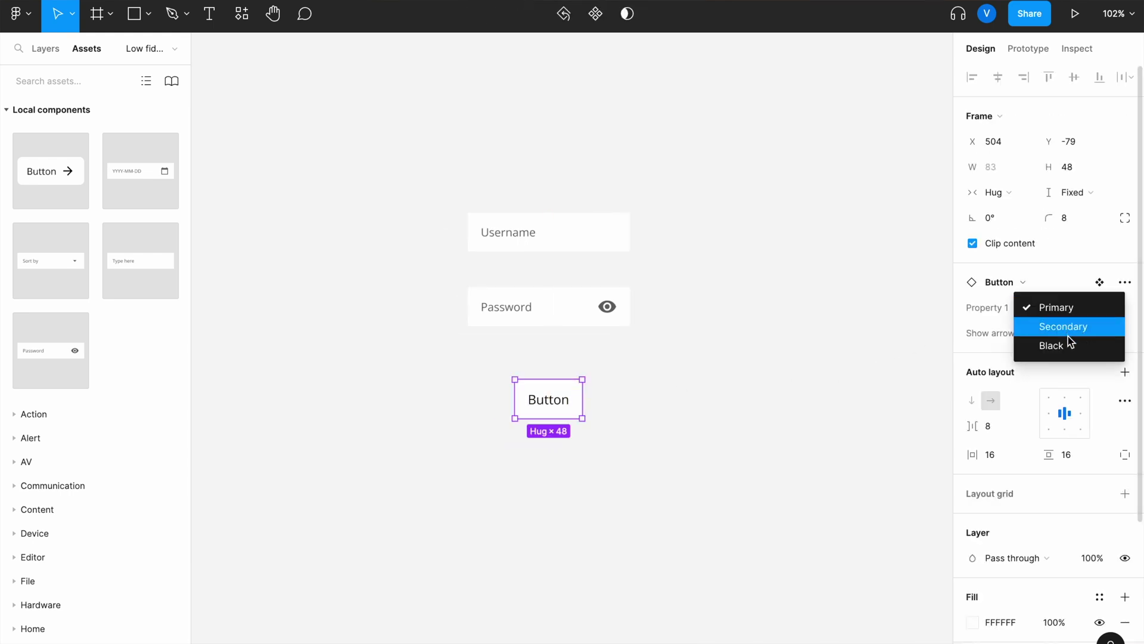
click(1068, 338)
Step: Relabel the black button "Log in" and move it slightly lower, centered under the fields
double_click(556, 416)
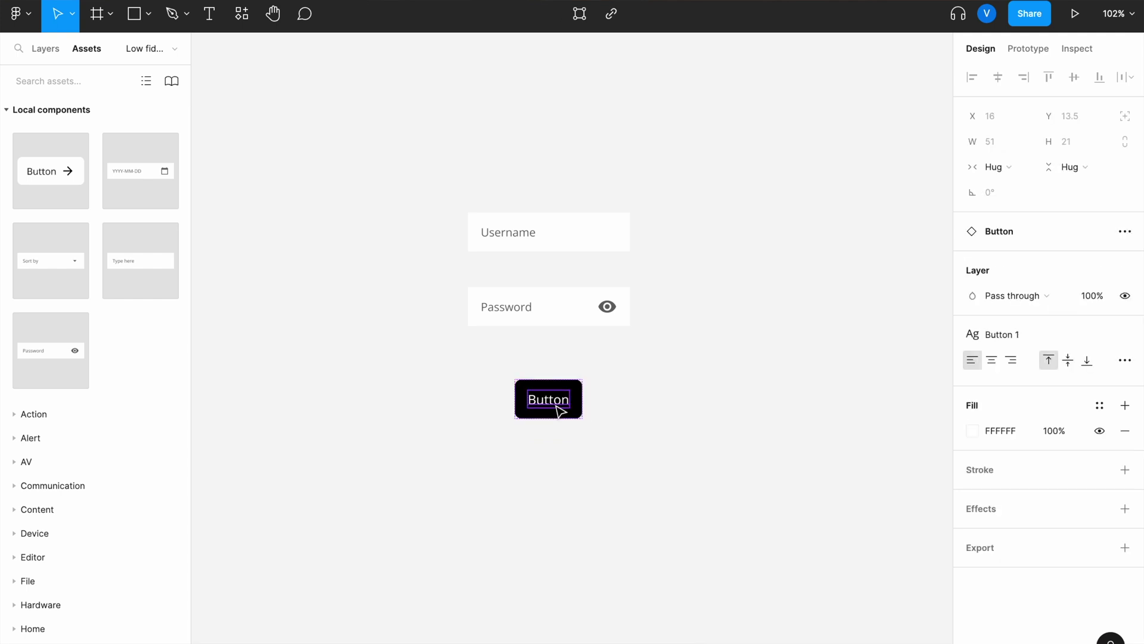
double_click(557, 410)
key(BackSpace)
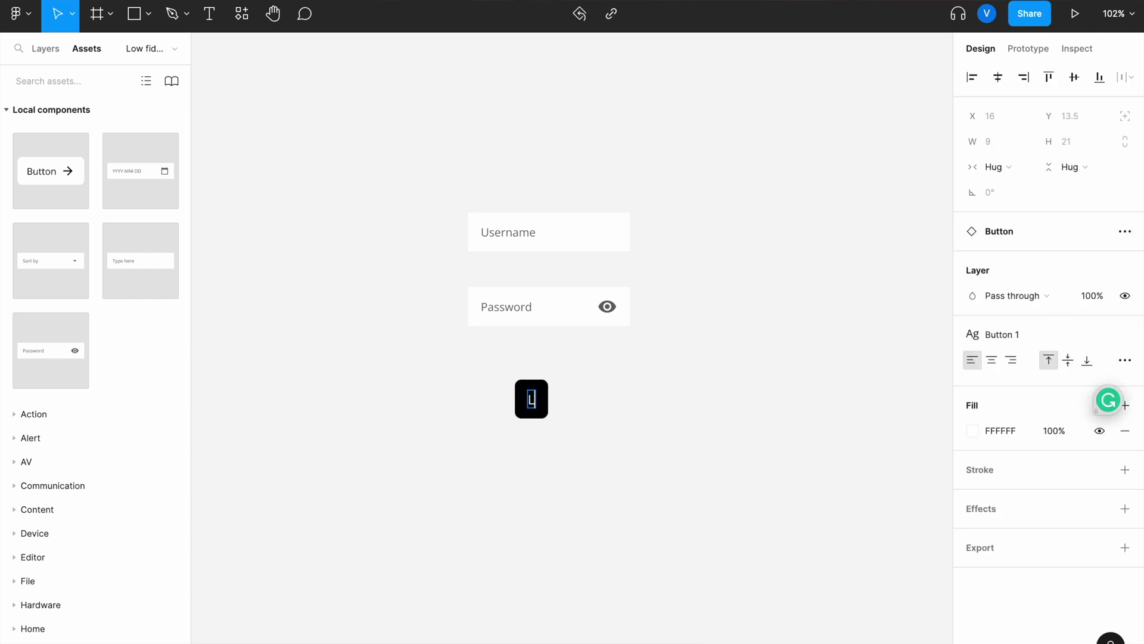
text(Log in)
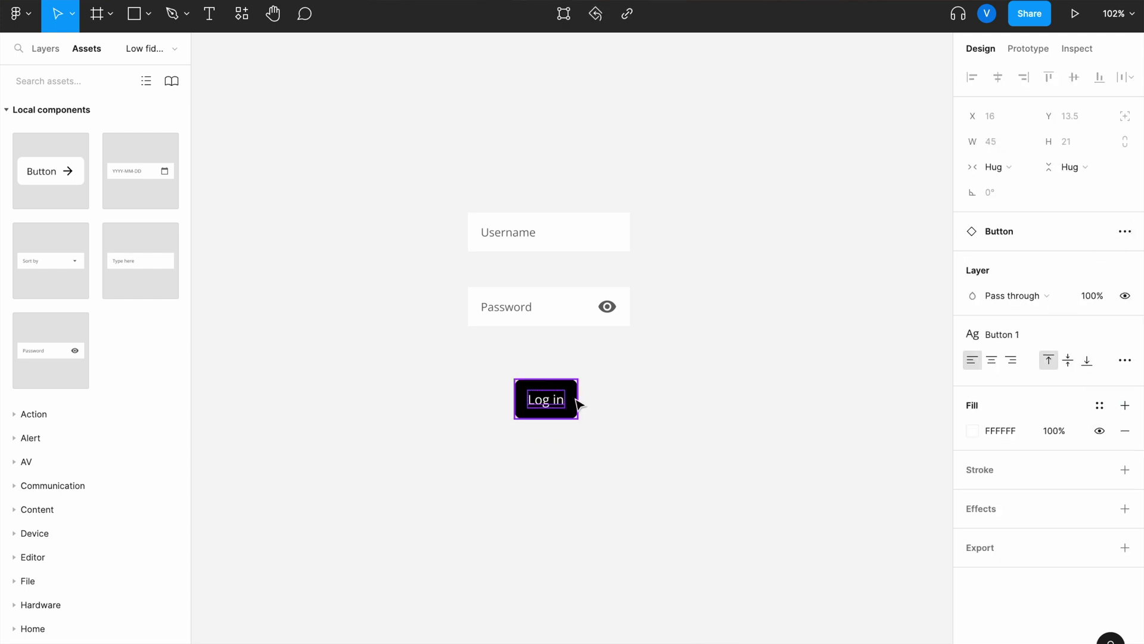
click(639, 424)
click(545, 398)
drag(545, 398, 548, 420)
key(Escape)
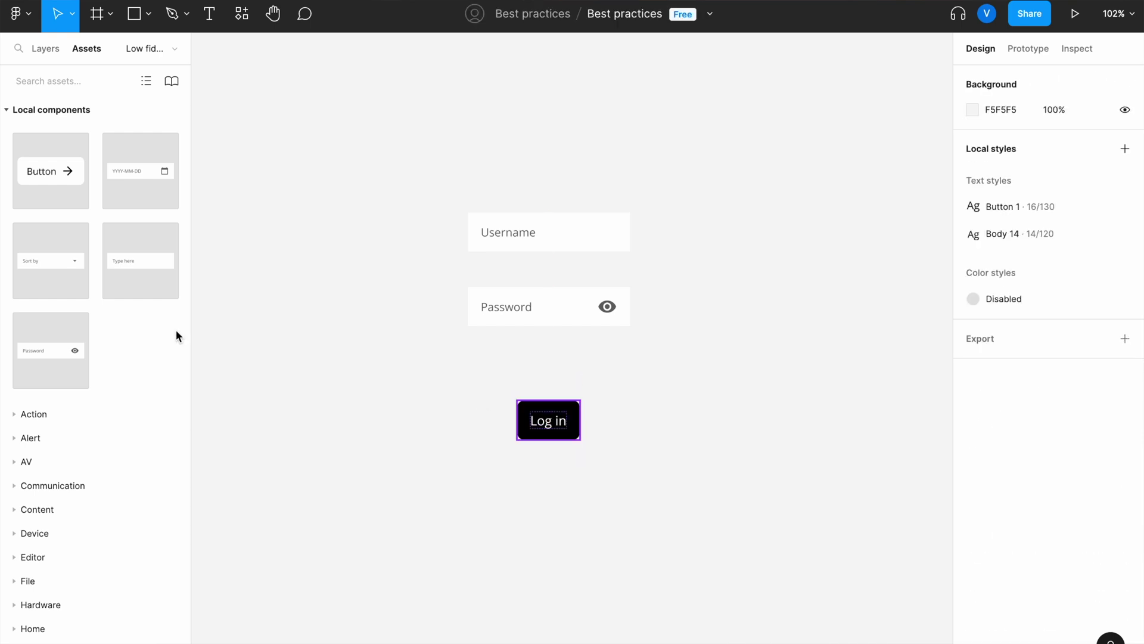
Step: Add the text "Forgot password" between the Password field and the Log in button
click(206, 19)
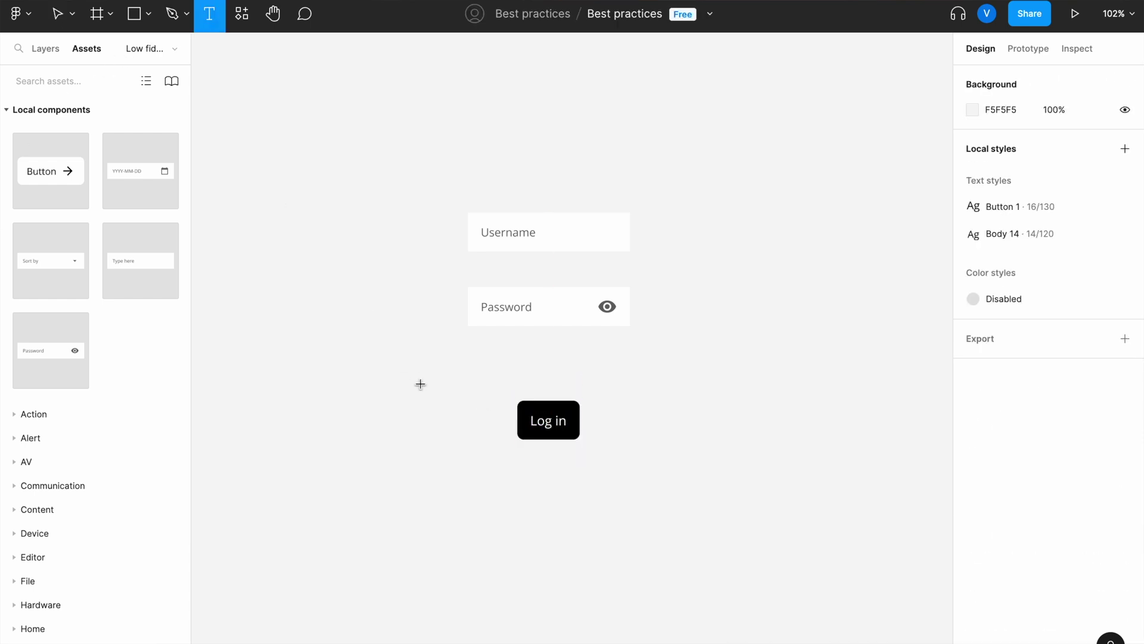
click(450, 381)
text(For)
text(got passo)
text(wrd)
key(BackSpace)
key(BackSpace)
key(BackSpace)
key(BackSpace)
text(word)
key(Escape)
drag(504, 393, 529, 372)
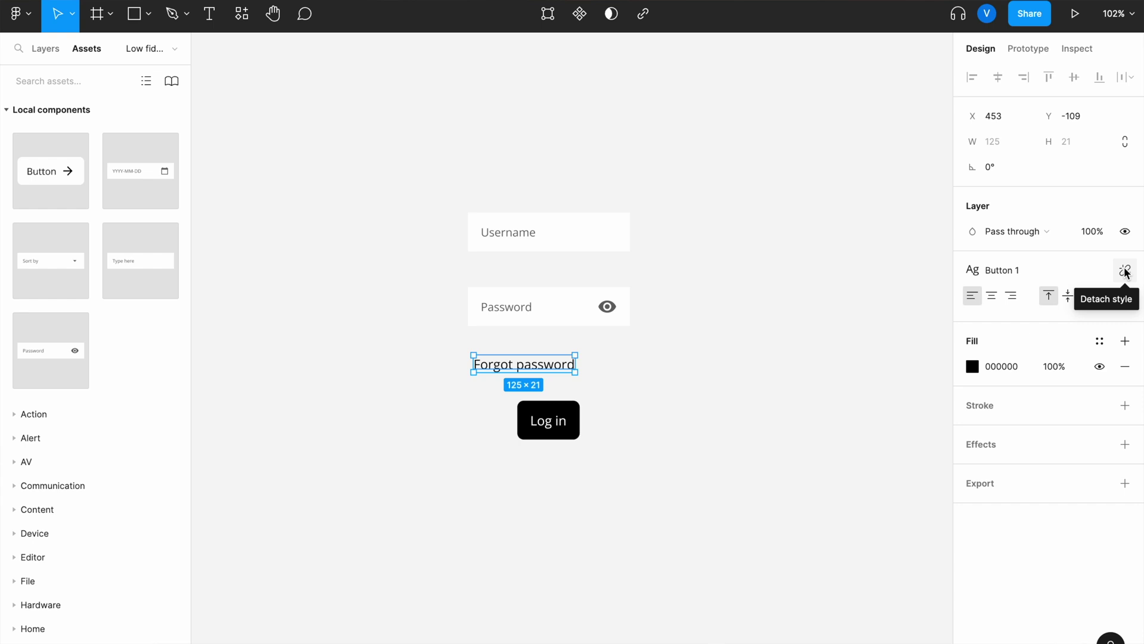
Step: Detach the text style from "Forgot password", set its font size to 14 and underline it
click(1126, 272)
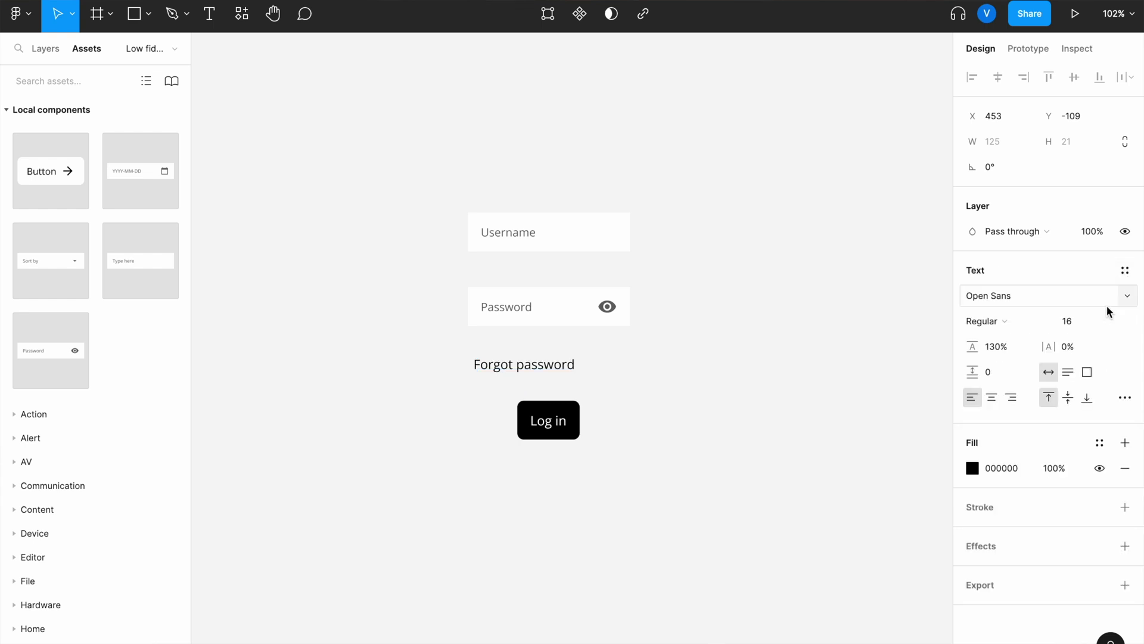
text(1)
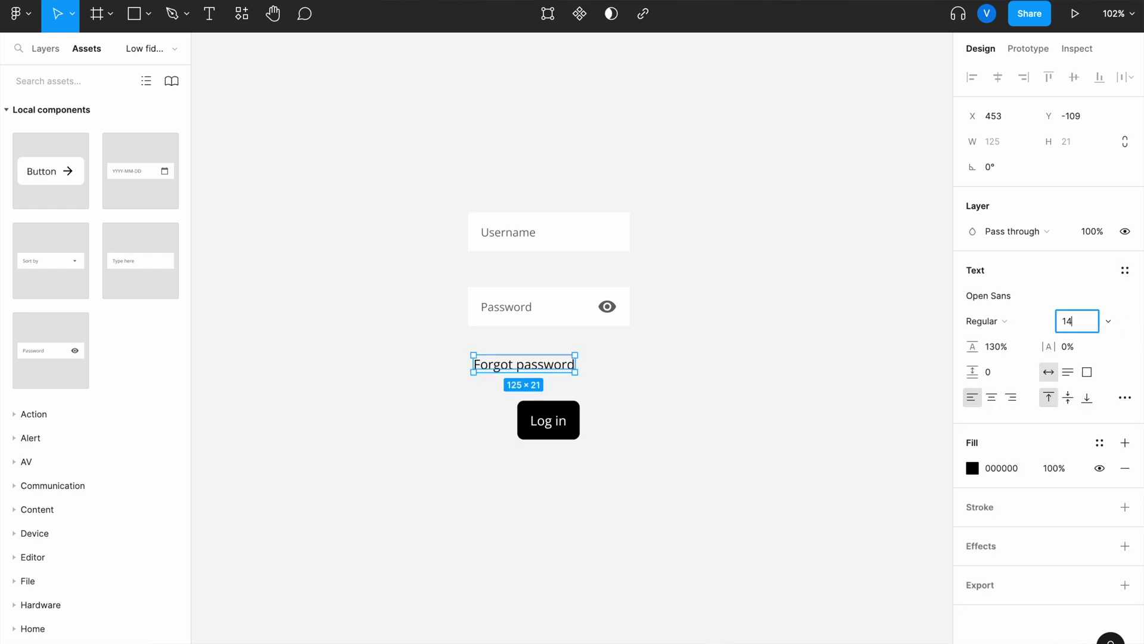
key(Return)
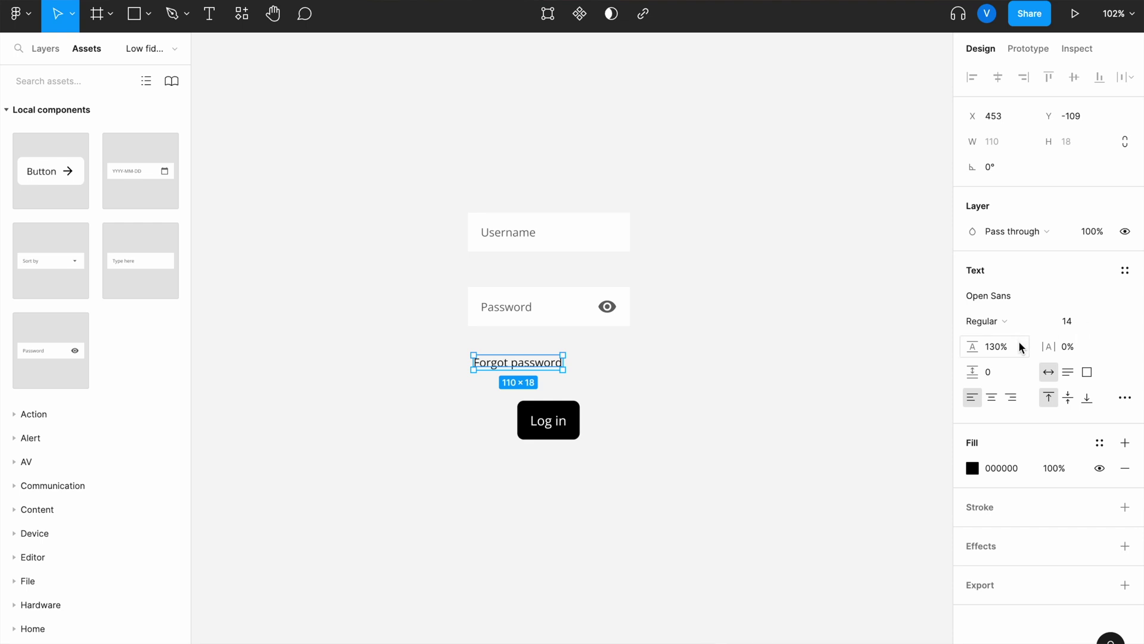
click(1125, 397)
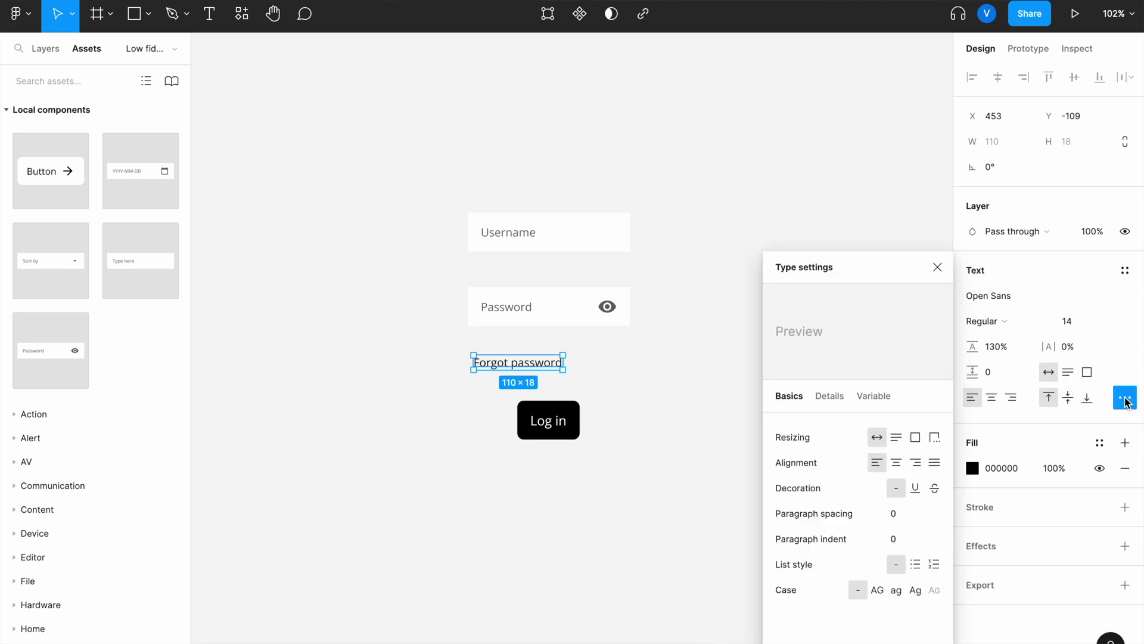
click(915, 489)
click(689, 399)
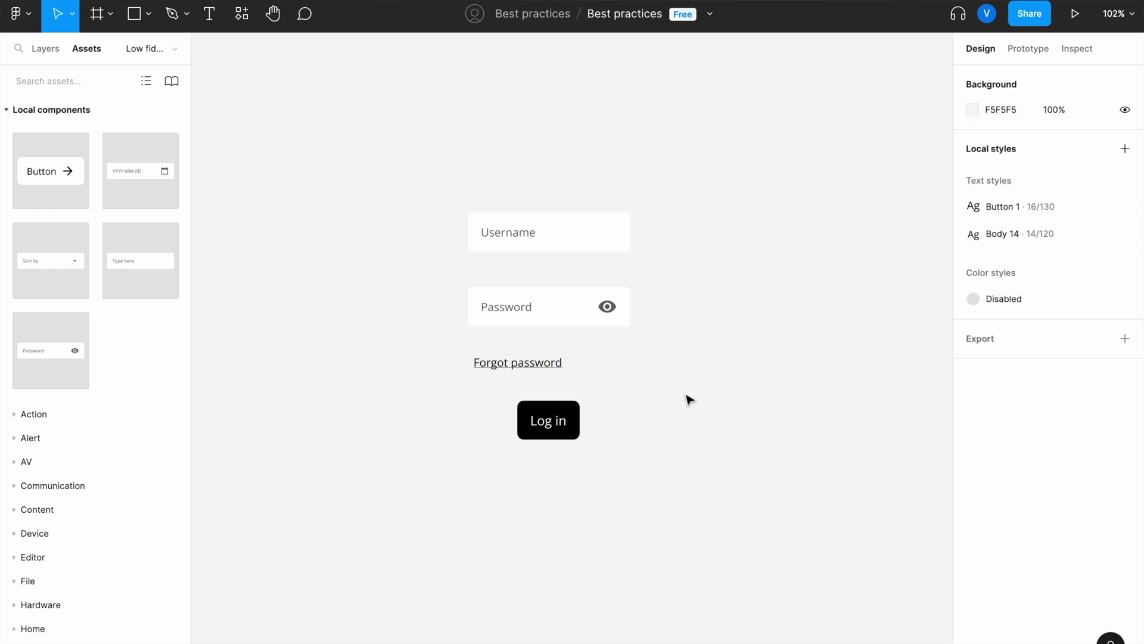
Step: Group the "Forgot password" text with the Password field and apply vertical auto layout with a spacing of 8
drag(549, 368, 544, 360)
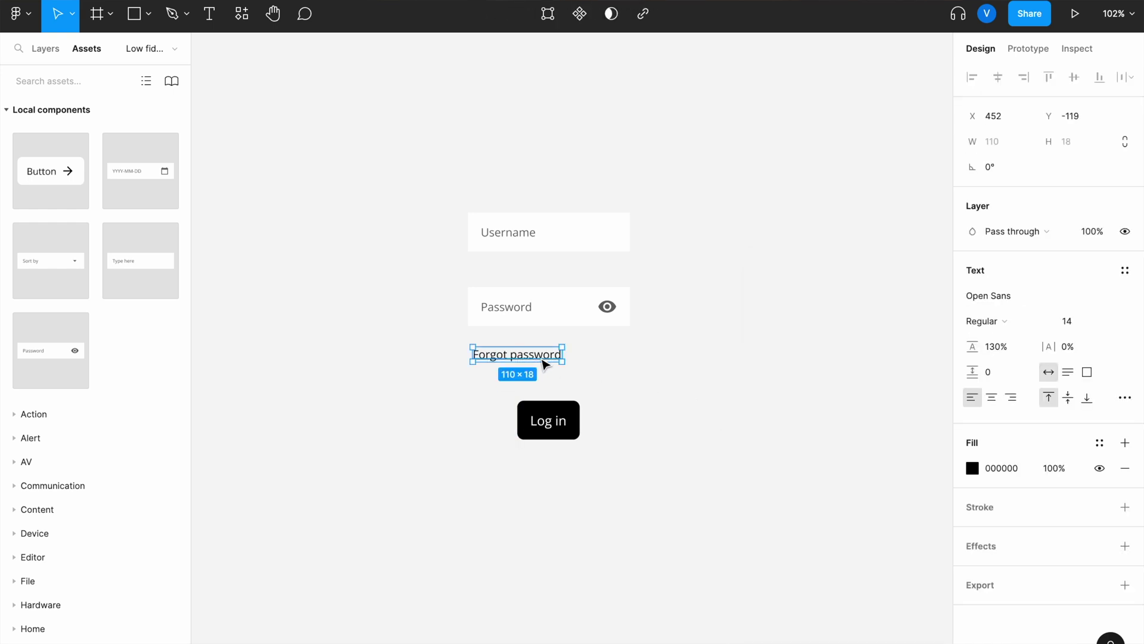
shift+click(534, 310)
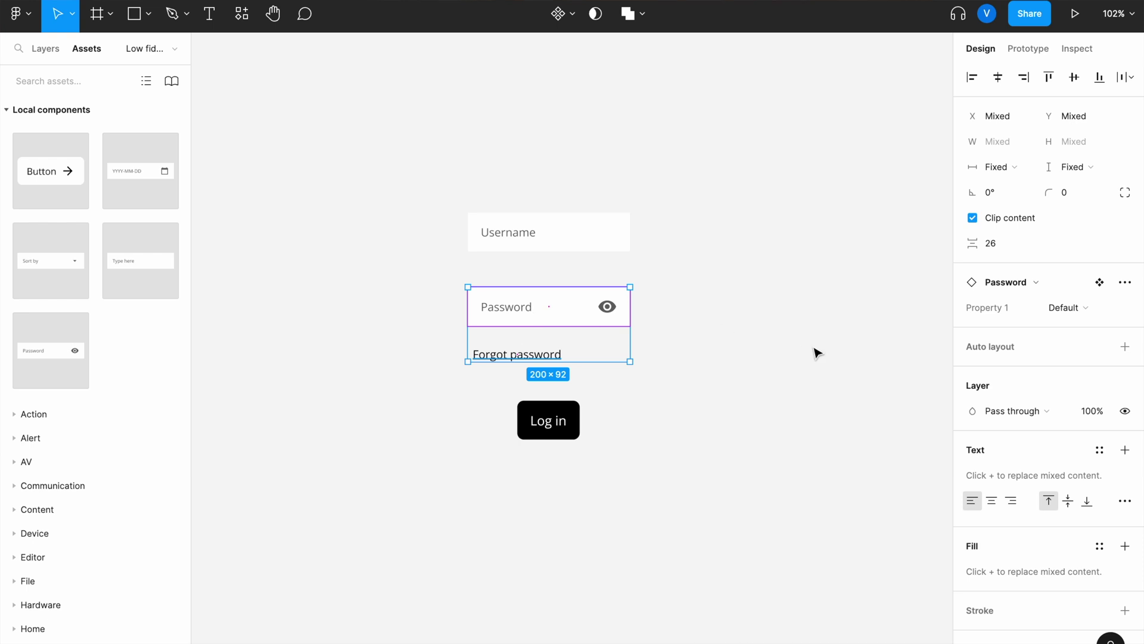
key(ctrl+g)
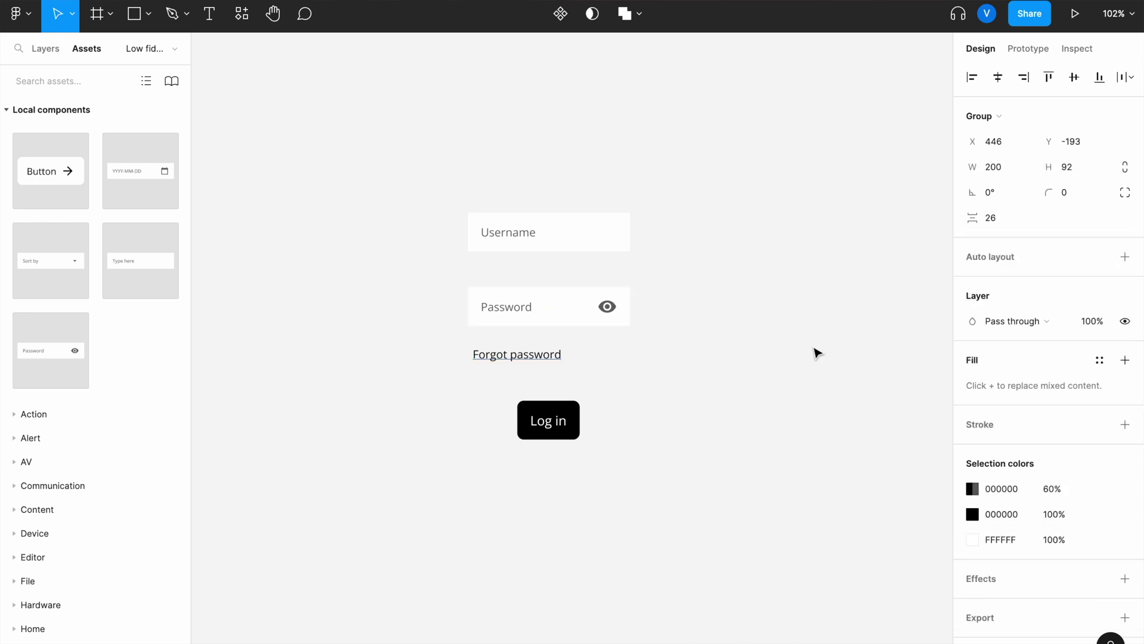
click(1124, 257)
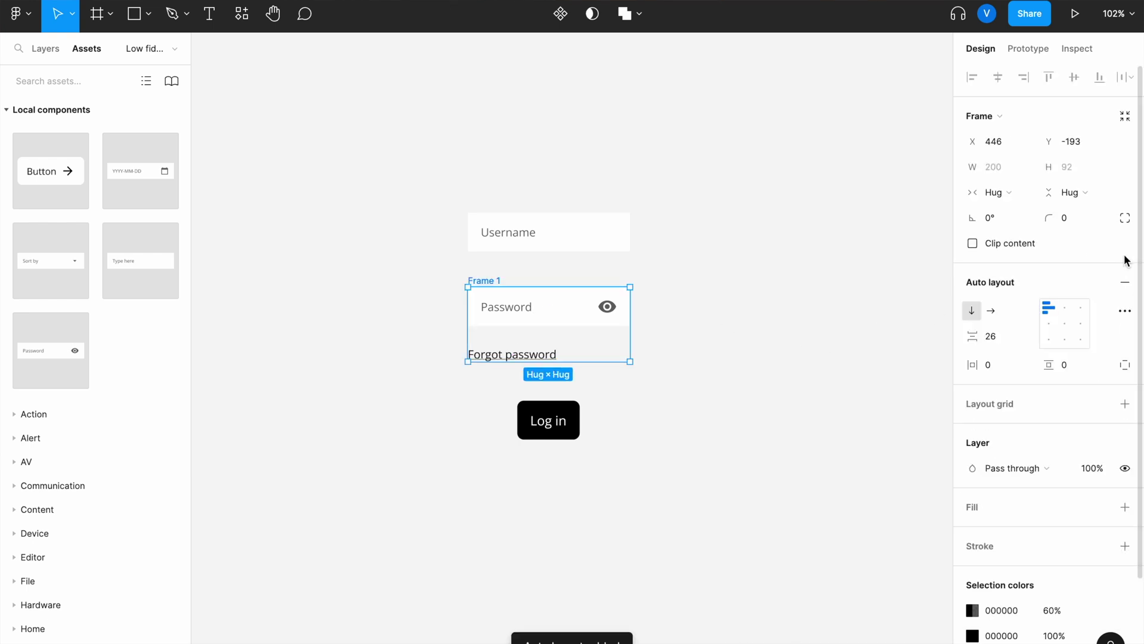
click(1007, 335)
text(8)
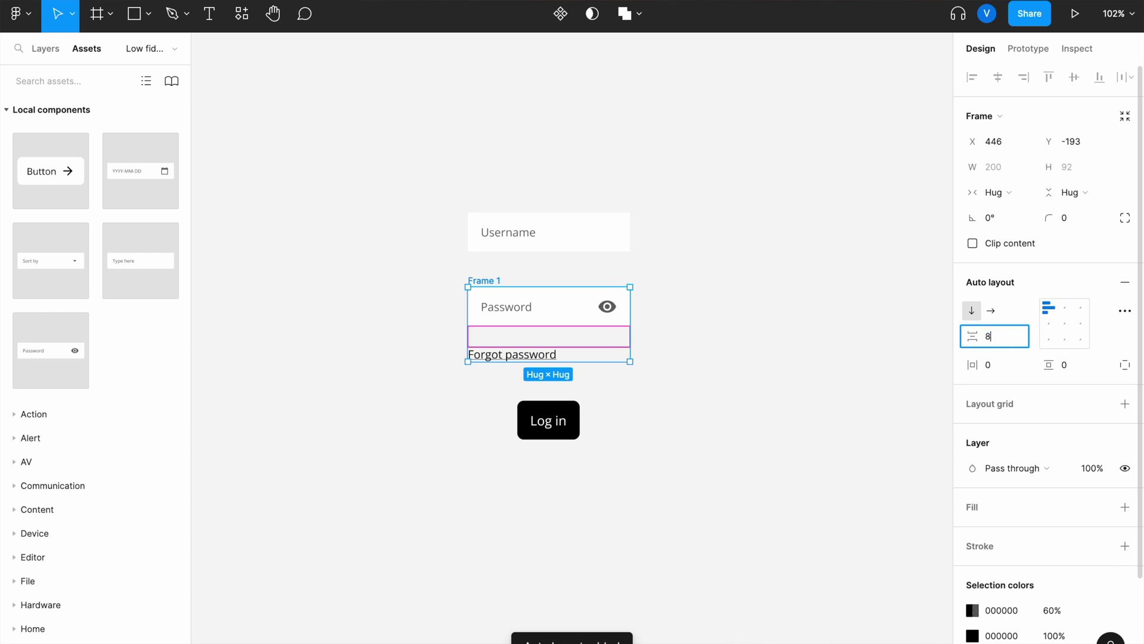
key(Return)
click(751, 360)
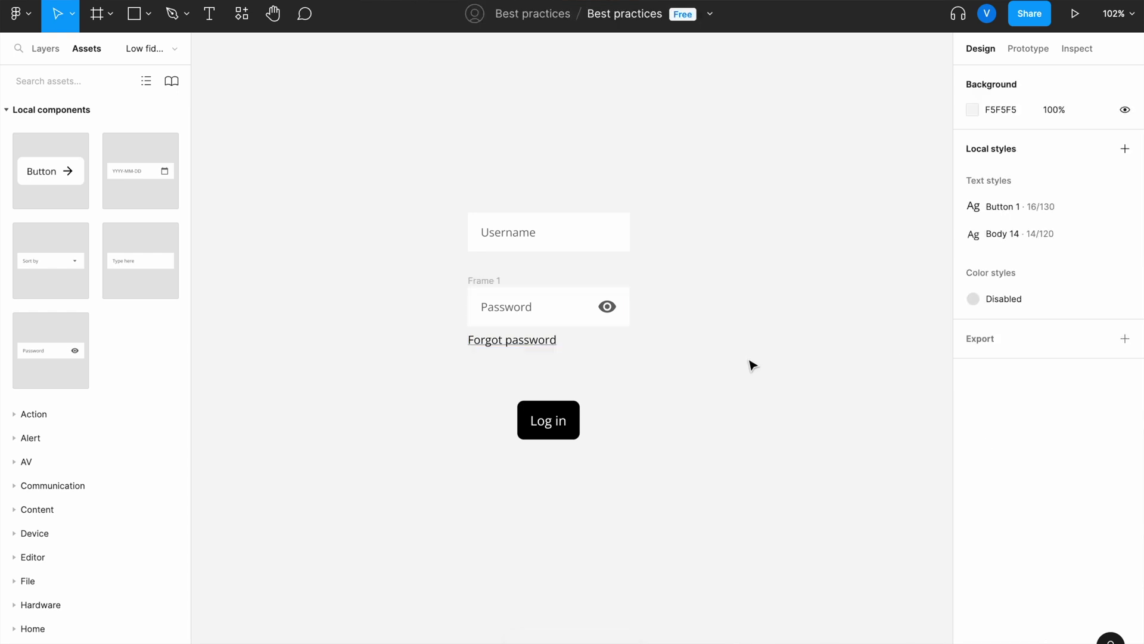
Step: Set the horizontal resizing of the Password field inside the auto layout frame to Fill container
click(483, 306)
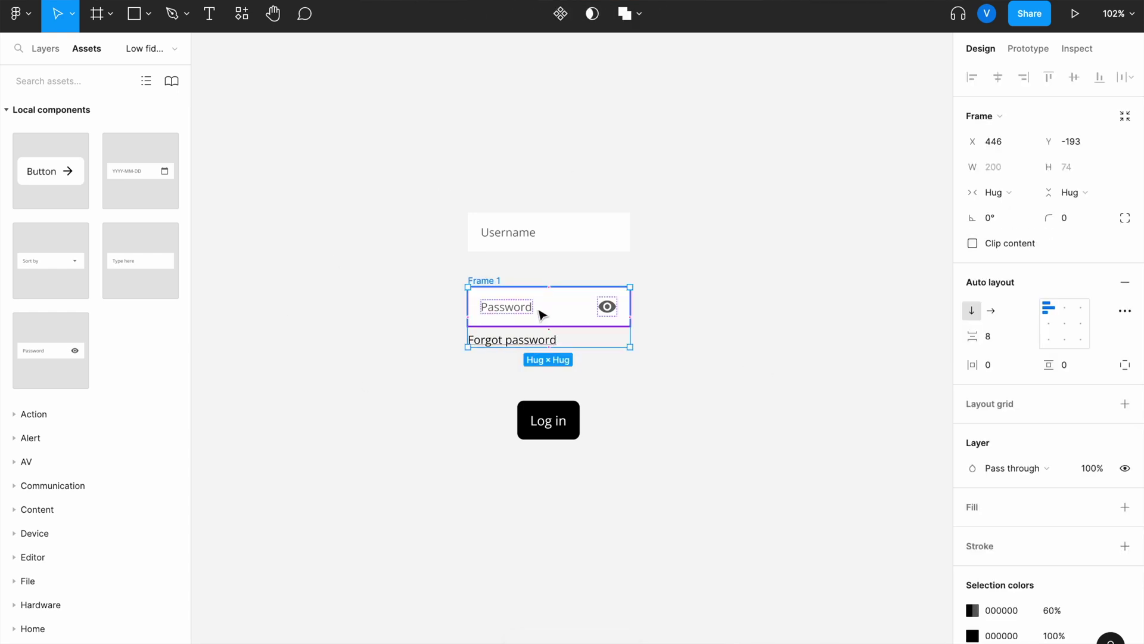
click(556, 310)
click(1007, 192)
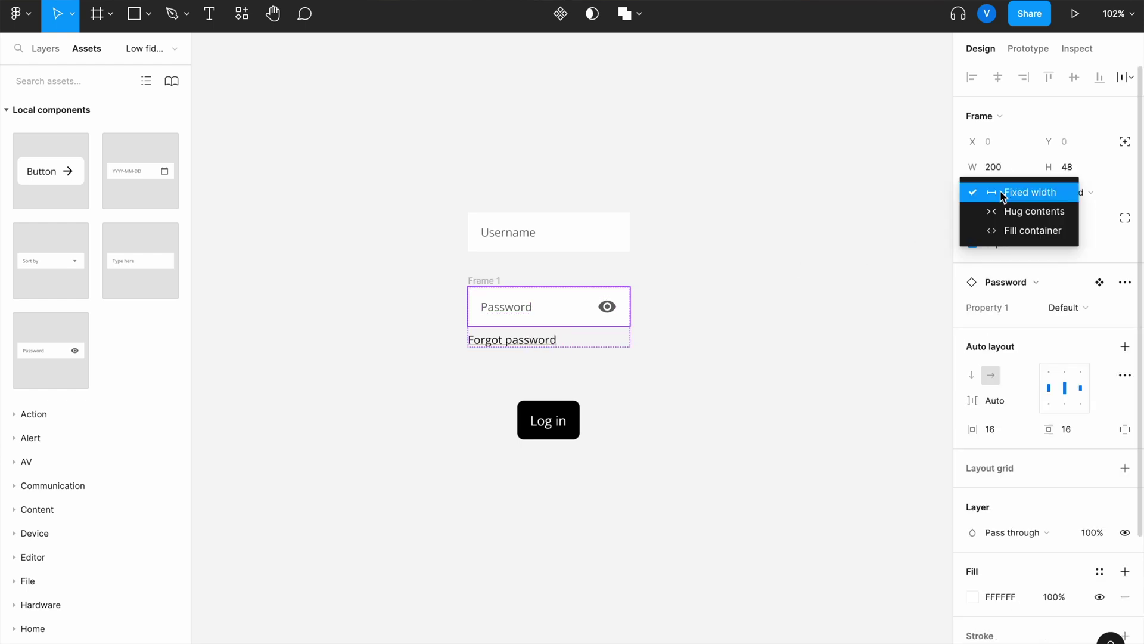
click(1013, 231)
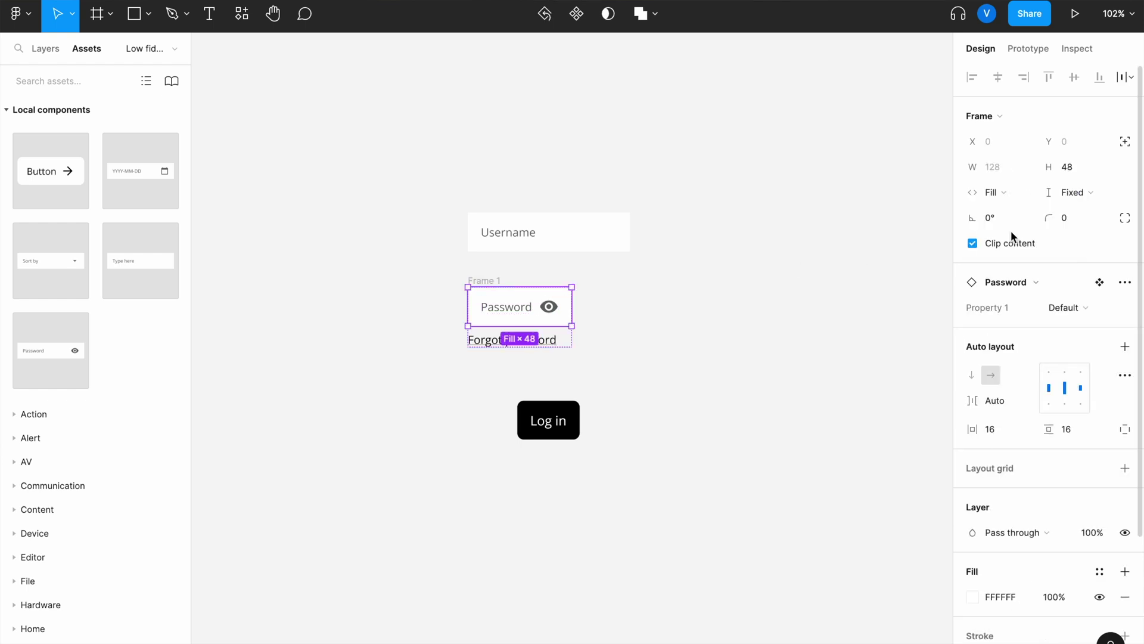
click(806, 268)
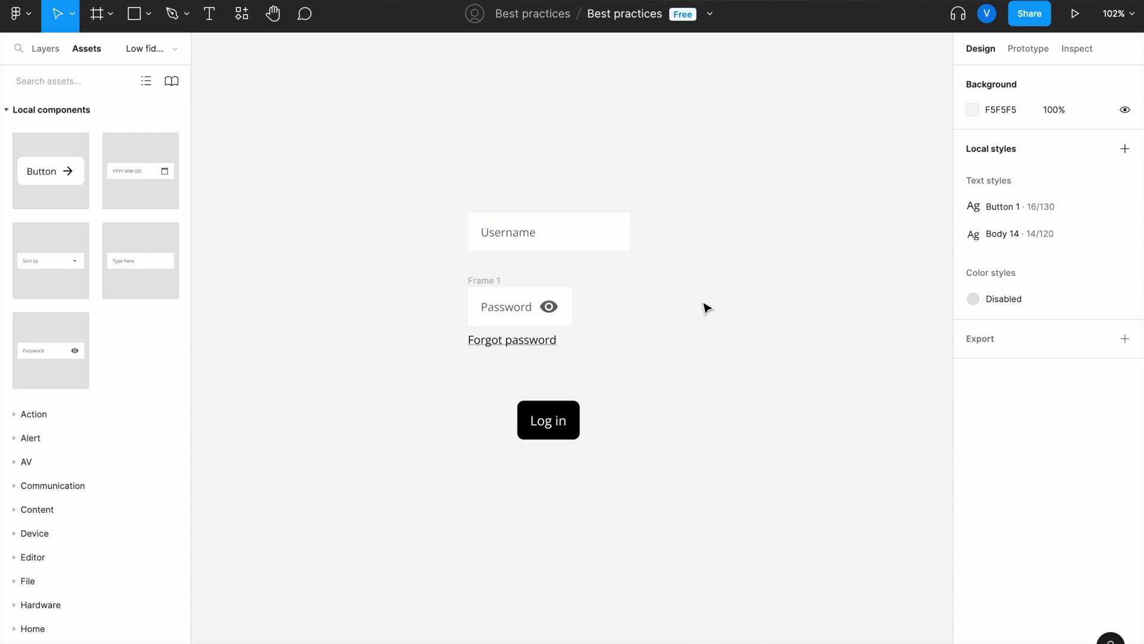
Step: Add a "Log in" text heading above the Username field
scroll(700, 314, up, 2)
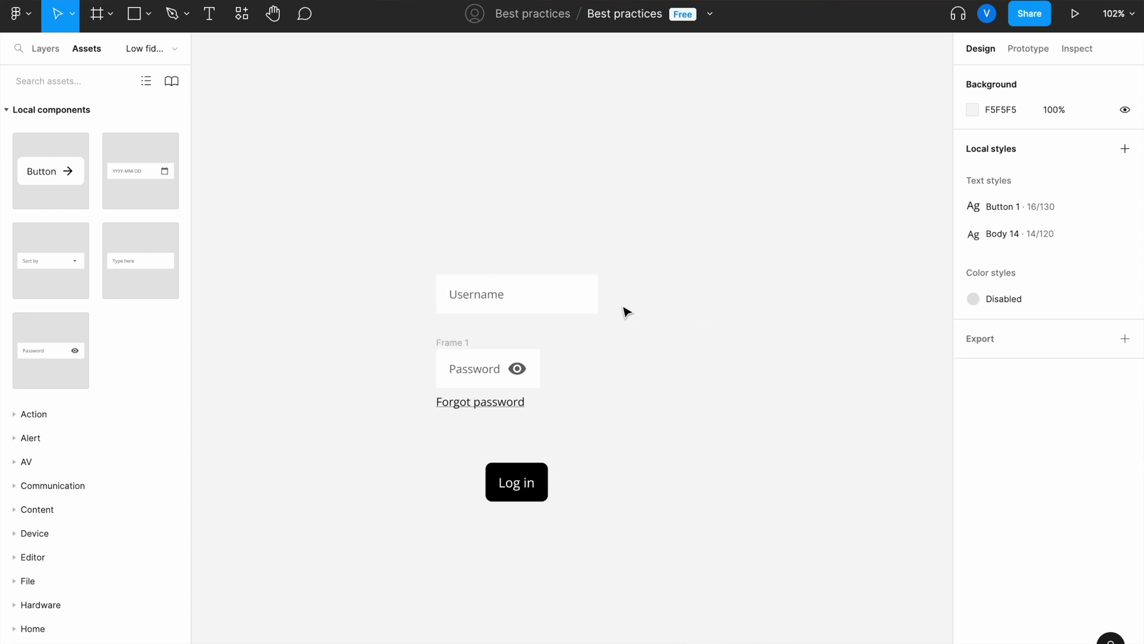
click(209, 13)
click(539, 207)
text(Log in)
key(Escape)
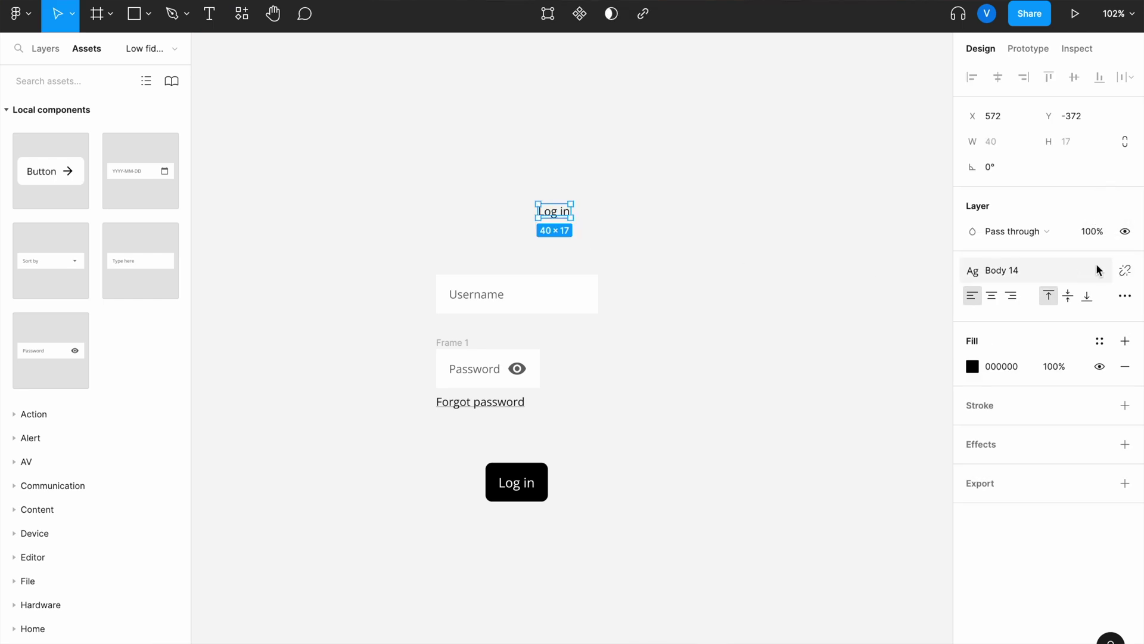
Step: Detach the text style from the "Log in" heading and set its font size to 24
click(1125, 270)
click(1003, 350)
click(1070, 318)
text(24)
key(Return)
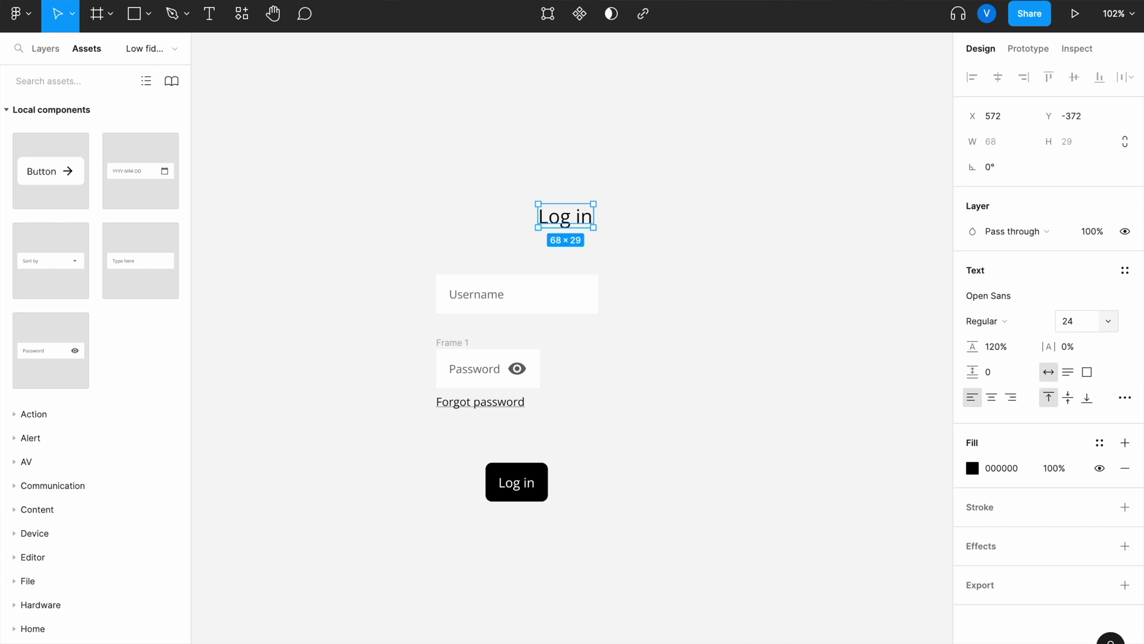
Step: Make the "Log in" heading bold and set its line height to 130%
click(1025, 323)
click(1020, 359)
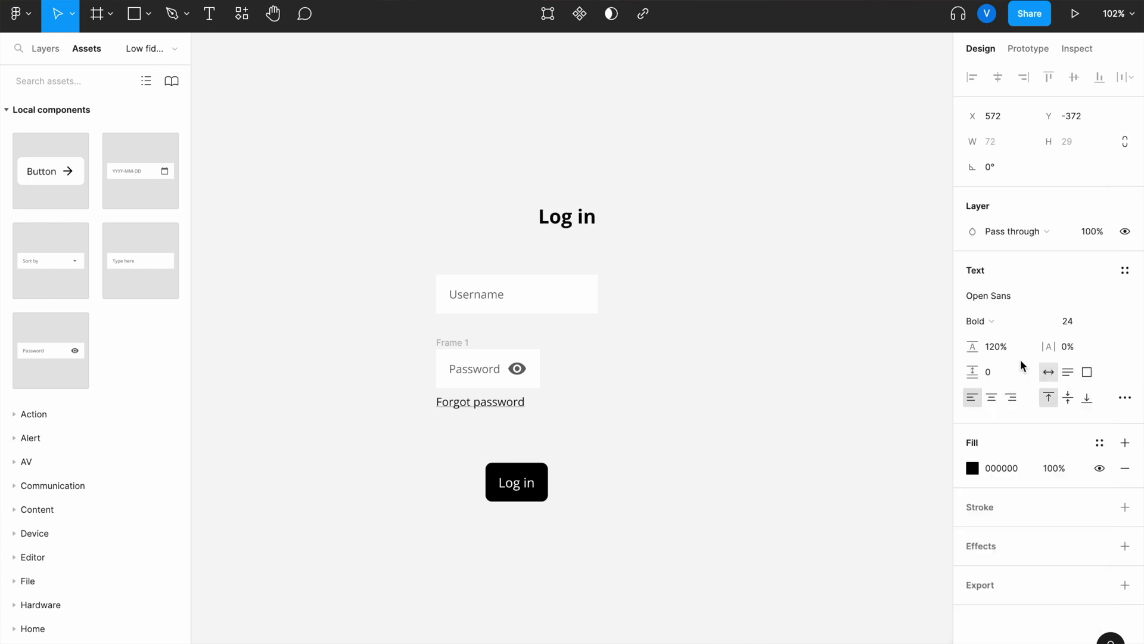
click(1009, 346)
text(130)
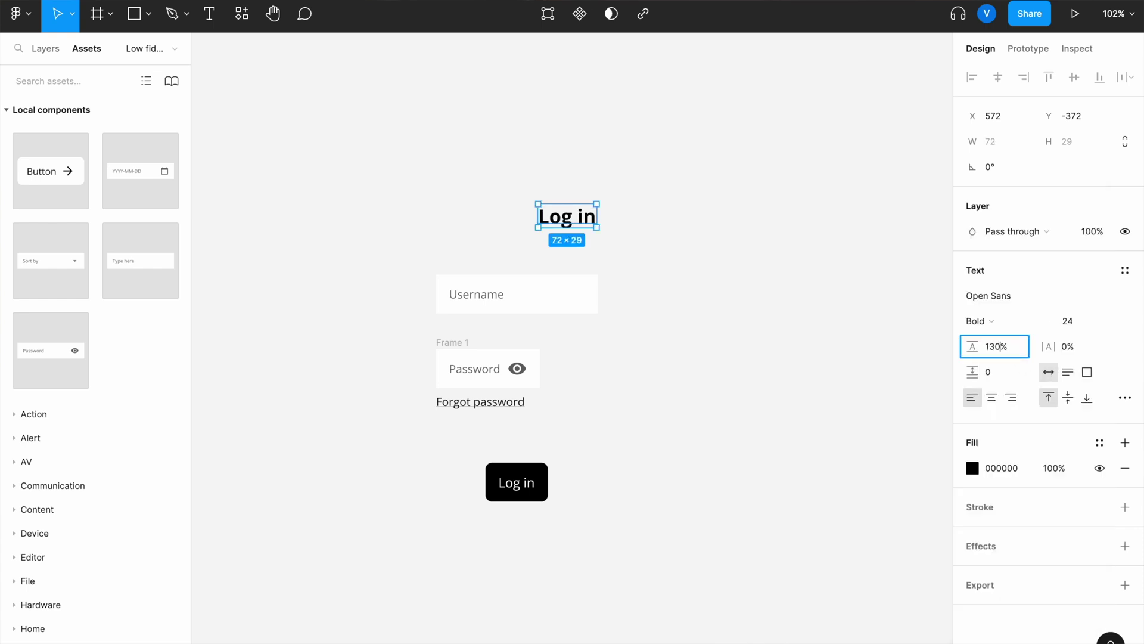
key(Return)
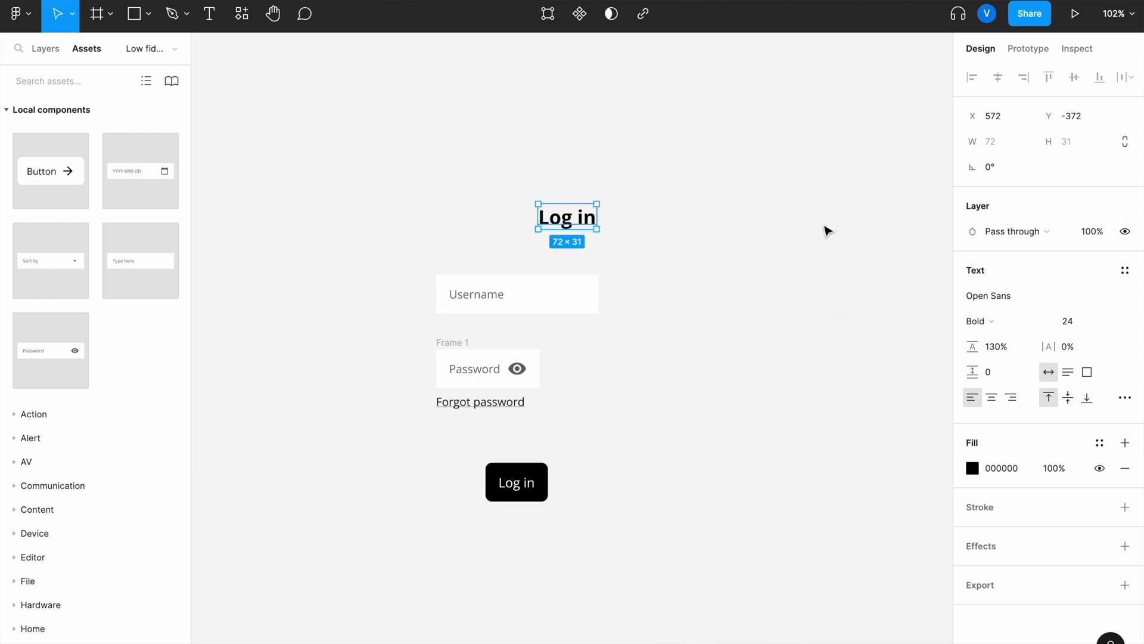
Step: Create a new text style named "H1" from the "Log in" heading
click(1124, 268)
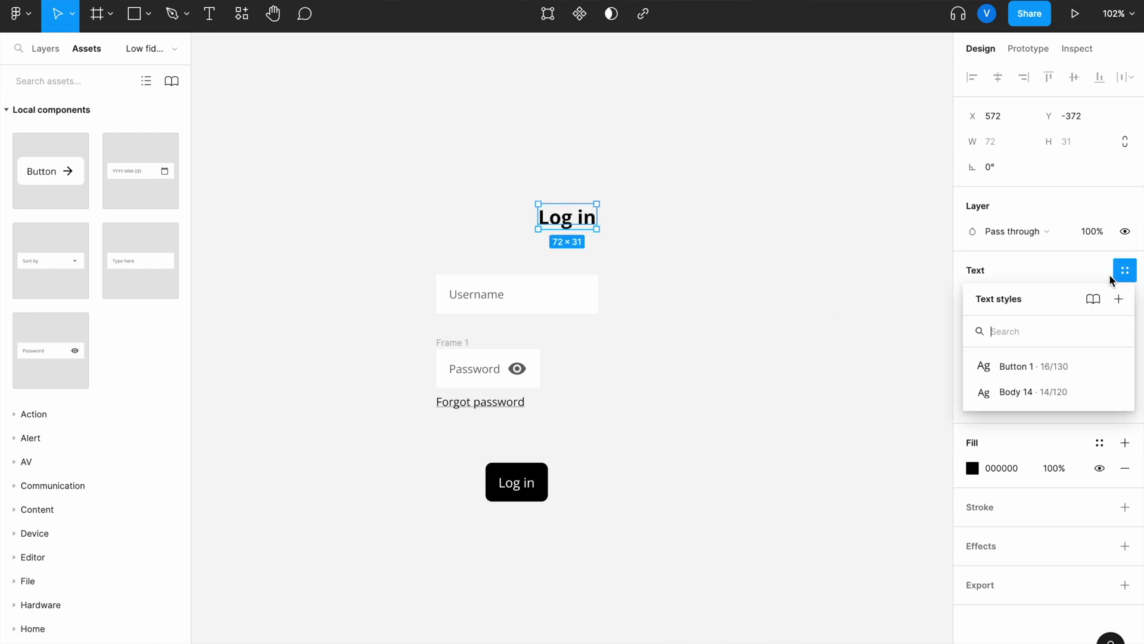
click(1119, 300)
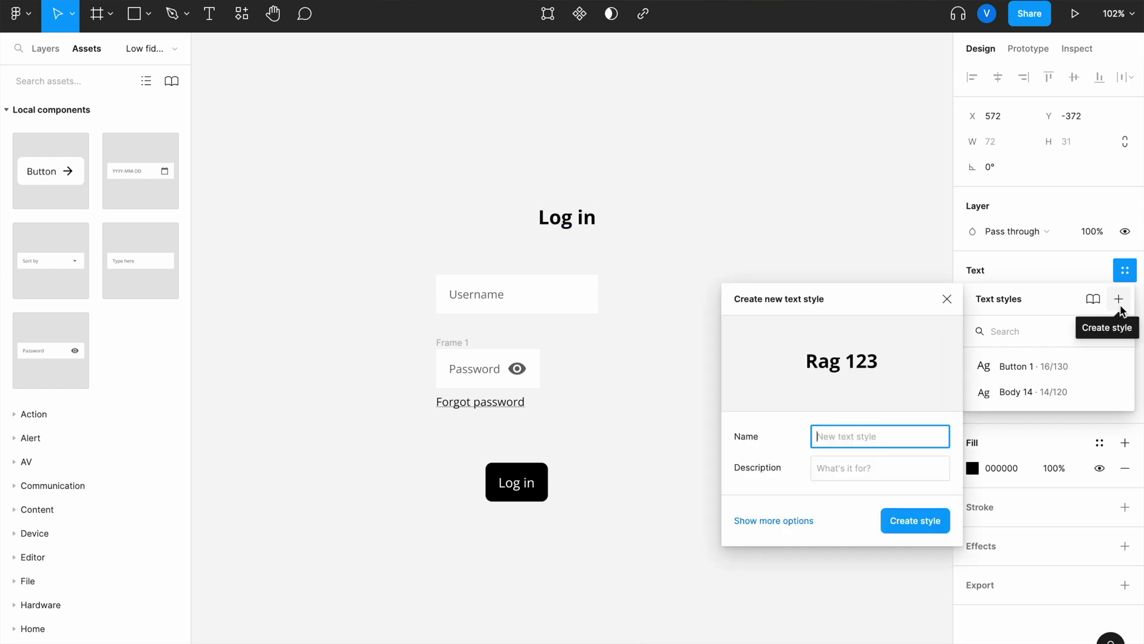
text(H1)
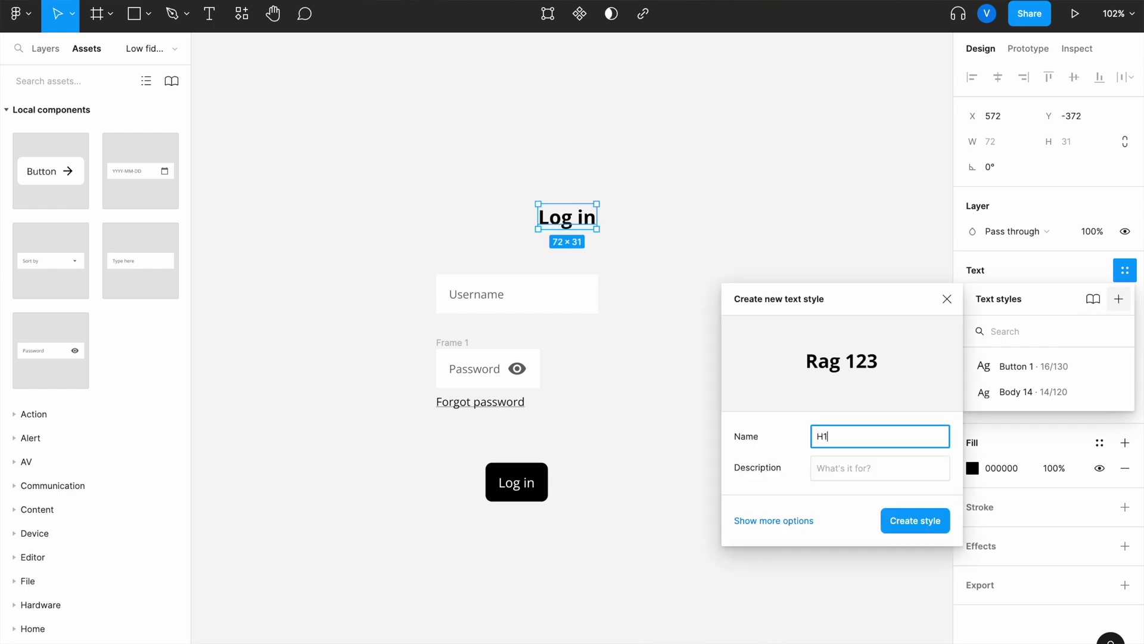
key(Return)
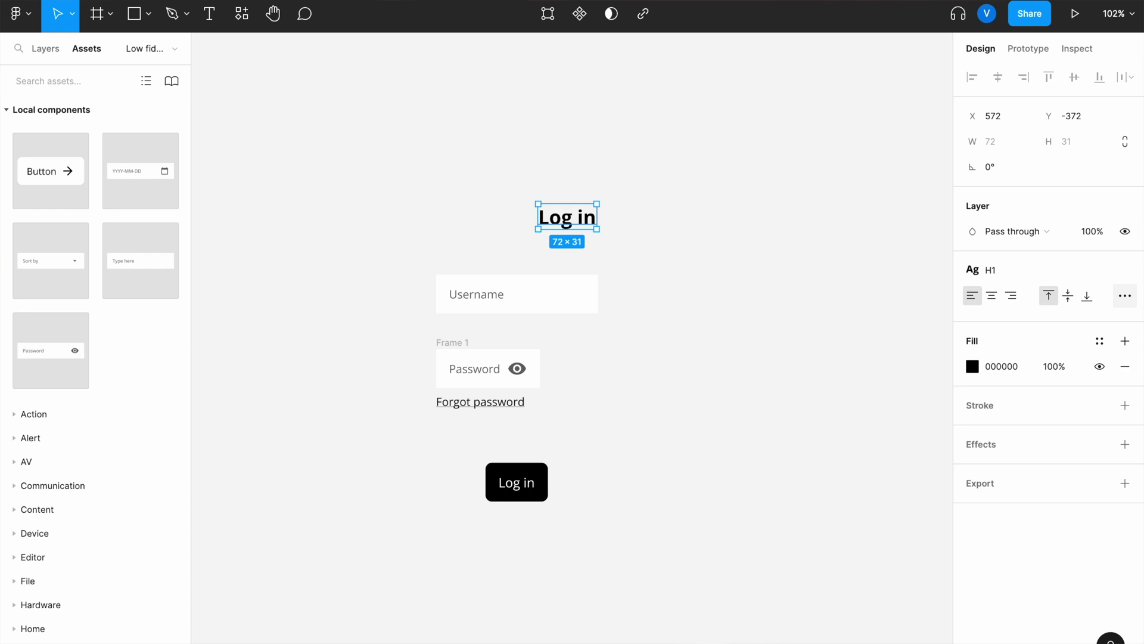
click(812, 328)
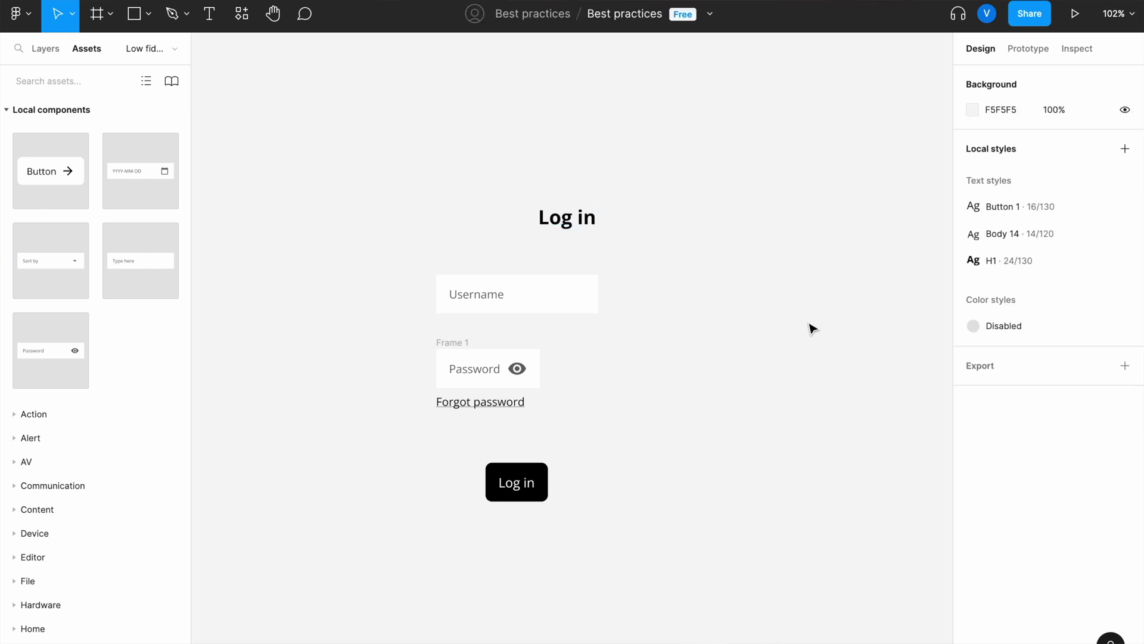
Step: Create a new text style named "Underline 14" from the "Forgot password" text
click(499, 404)
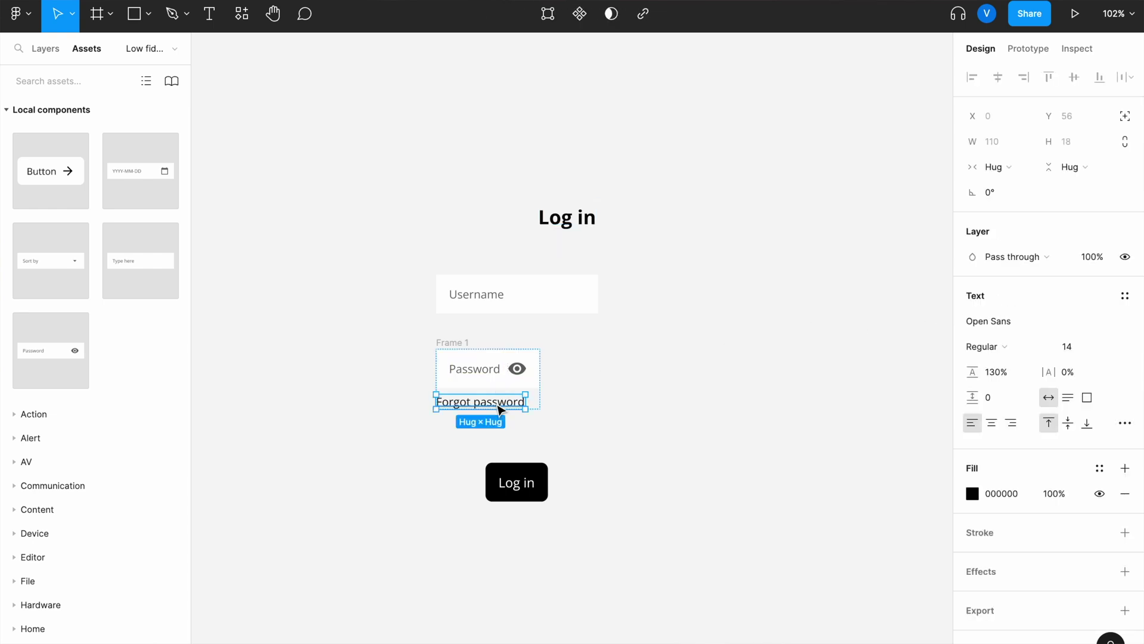
click(1124, 297)
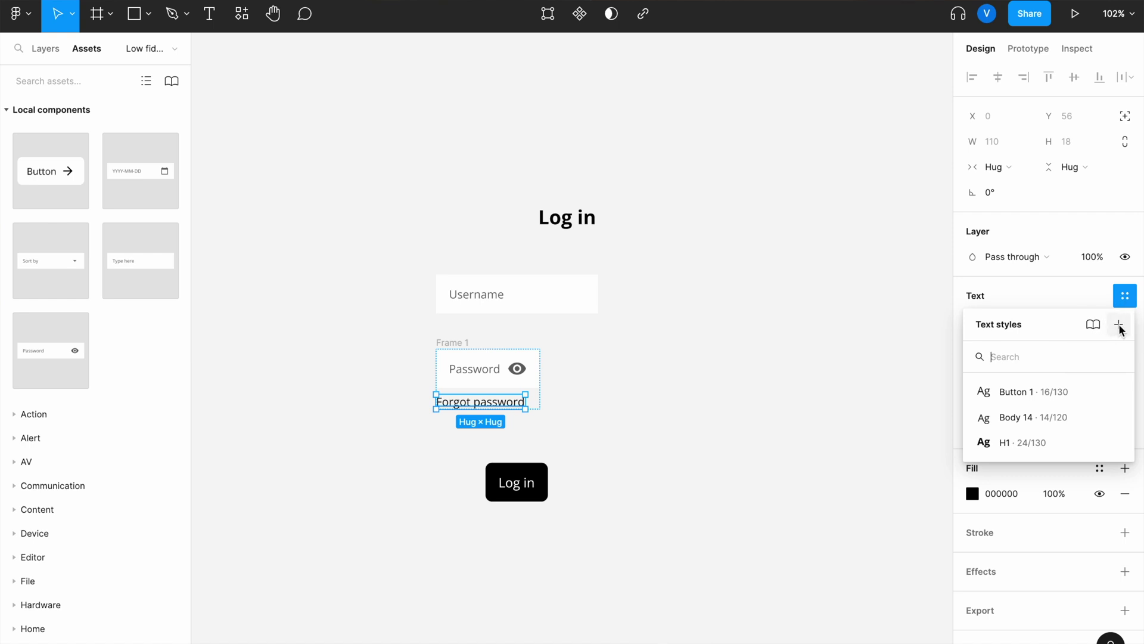
click(1119, 325)
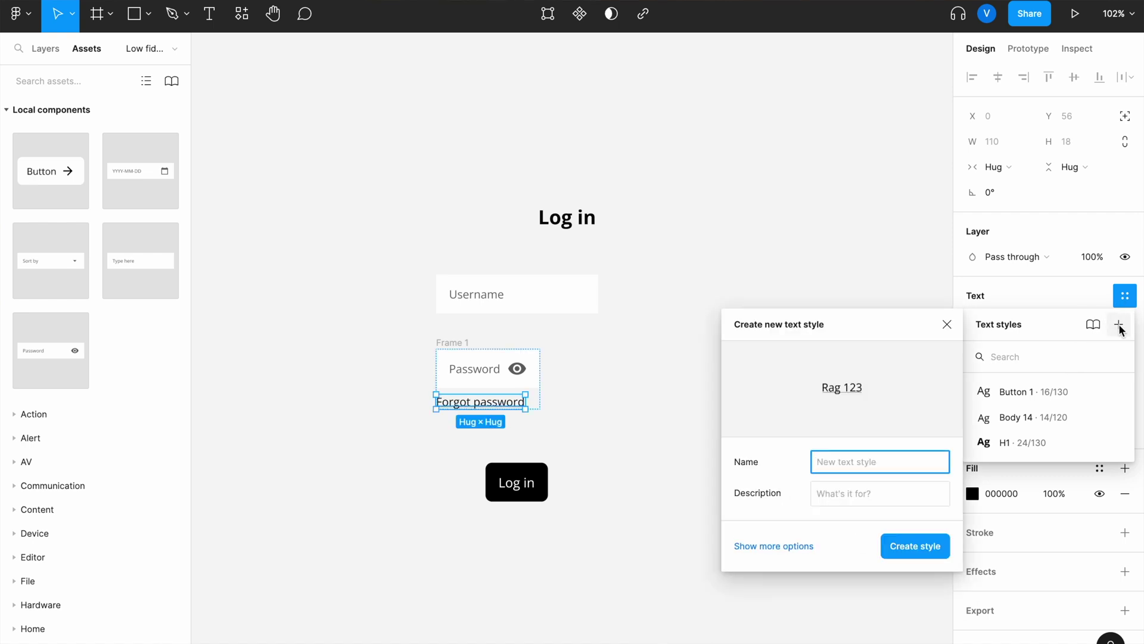
text(Underline 14)
key(Return)
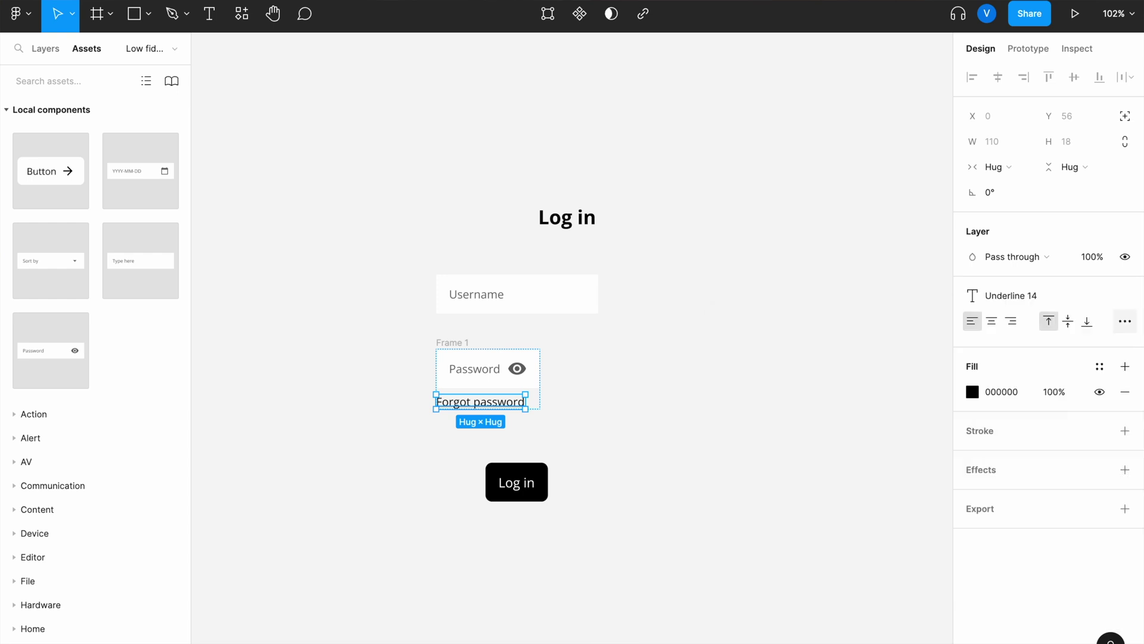
click(626, 127)
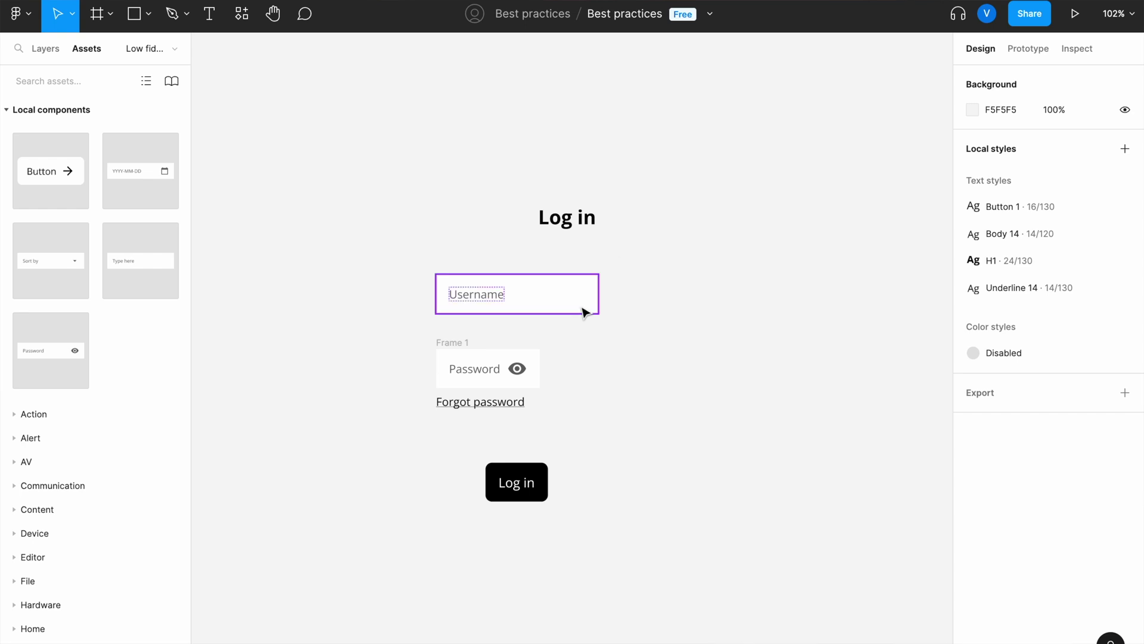
Step: Move the "Log in" heading horizontally to about X 523, roughly centred above the Username field
drag(592, 227, 553, 229)
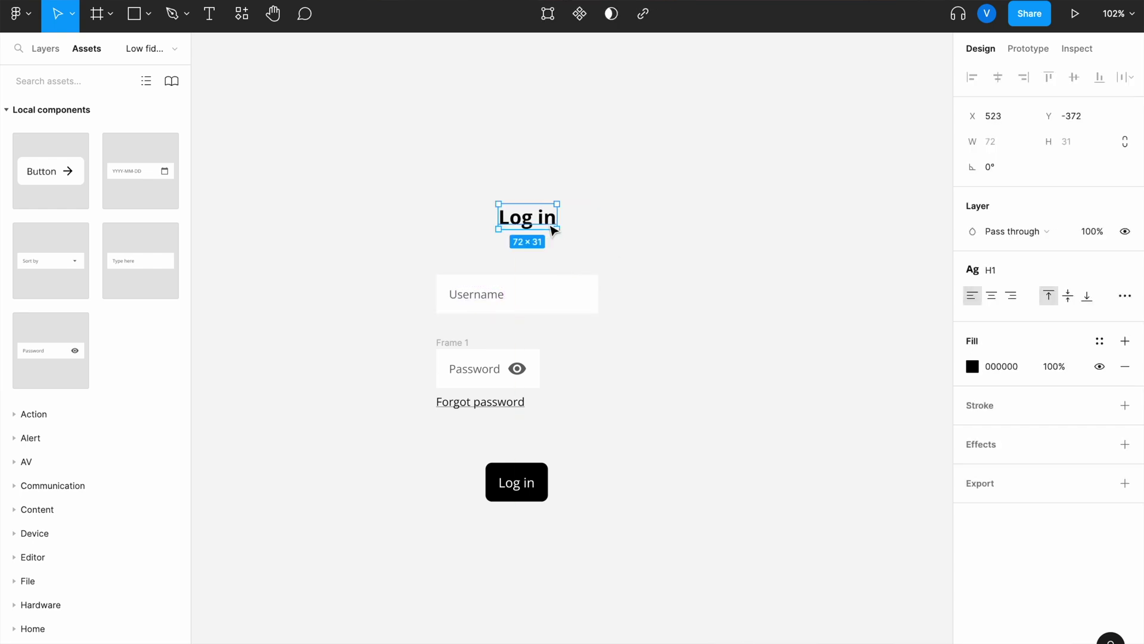
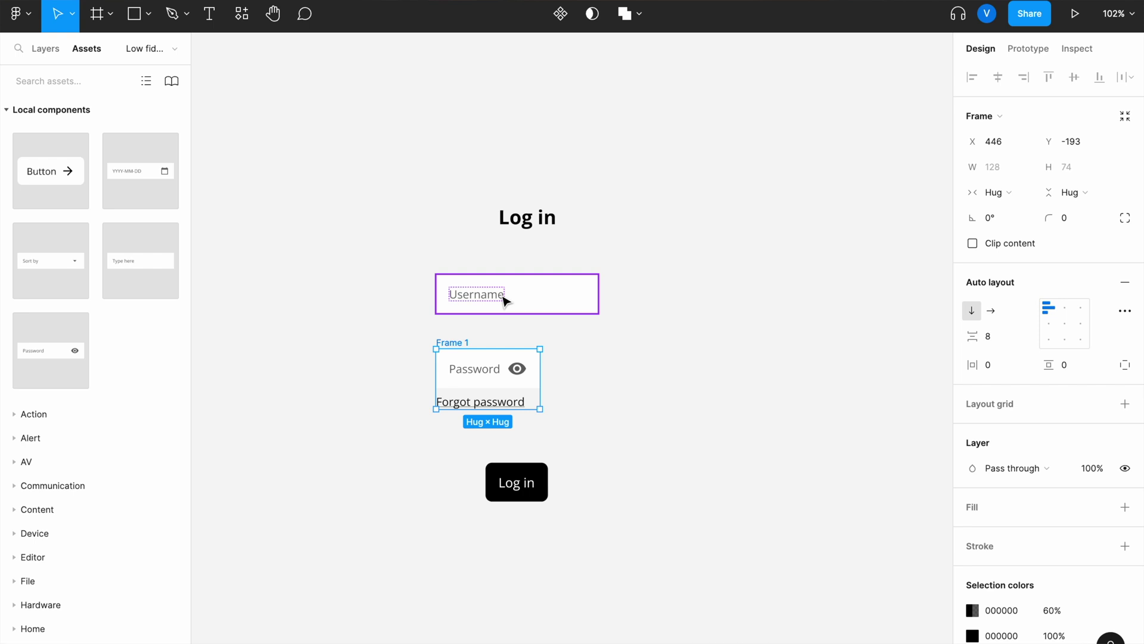
click(378, 358)
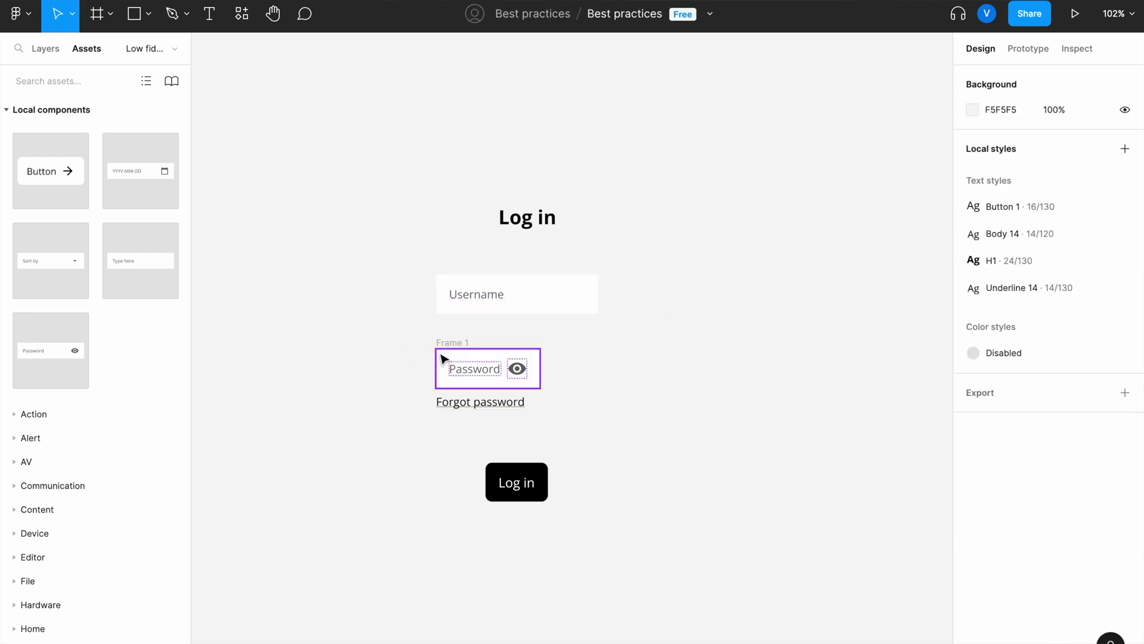
Step: Group the Username field with the Password frame, apply auto layout to the group, and set its vertical spacing to 32
click(487, 304)
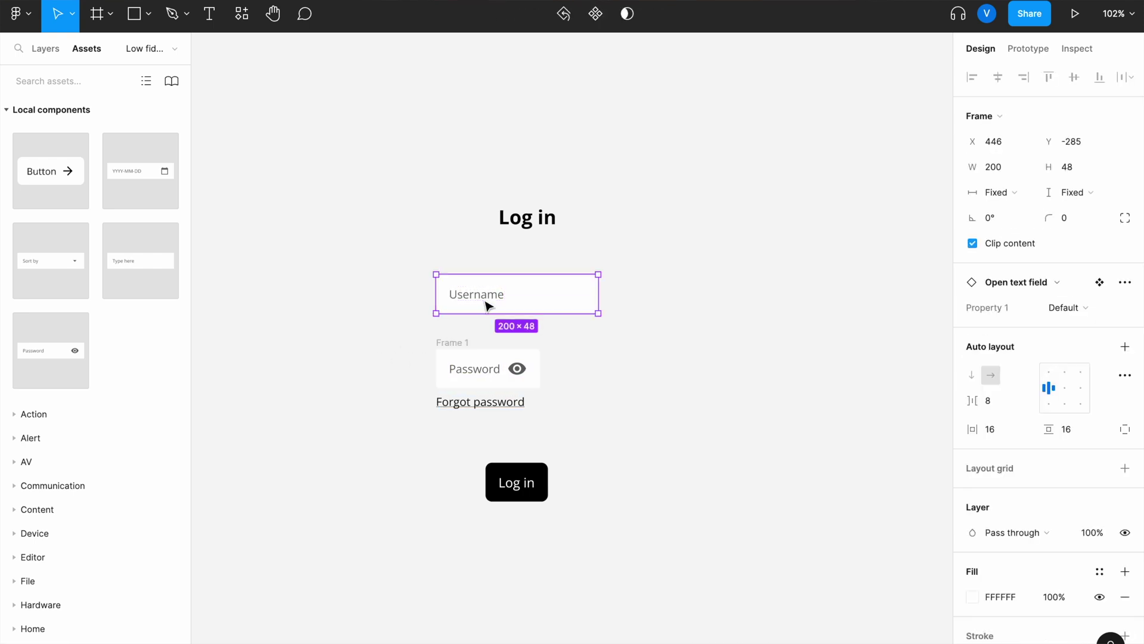
shift+click(463, 347)
key(ctrl+g)
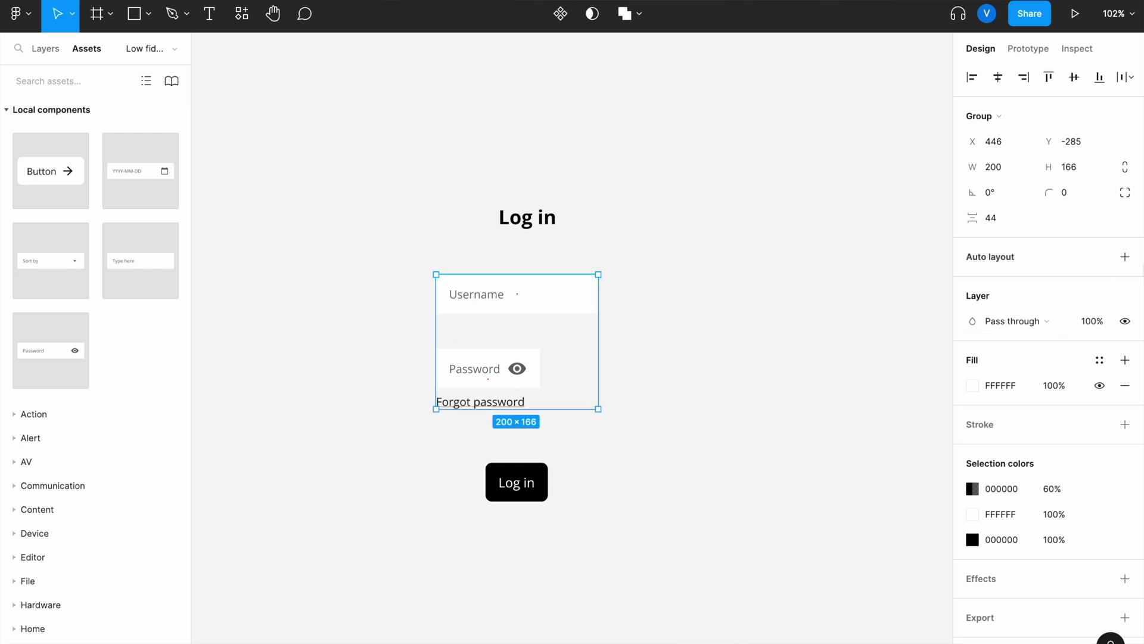
click(1126, 258)
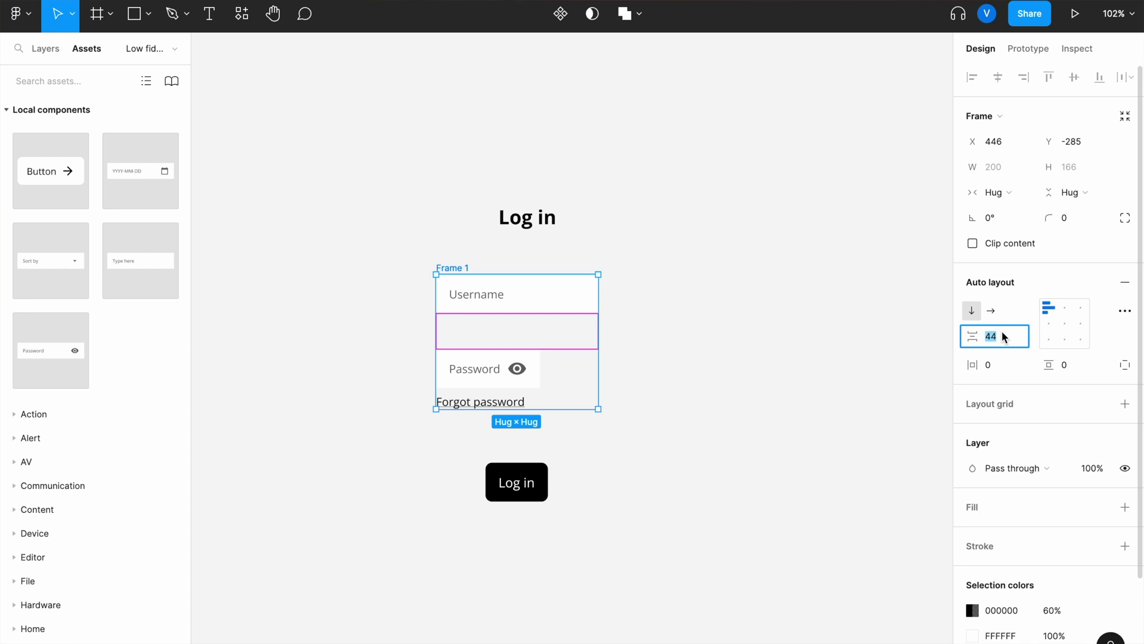
text(32)
key(Return)
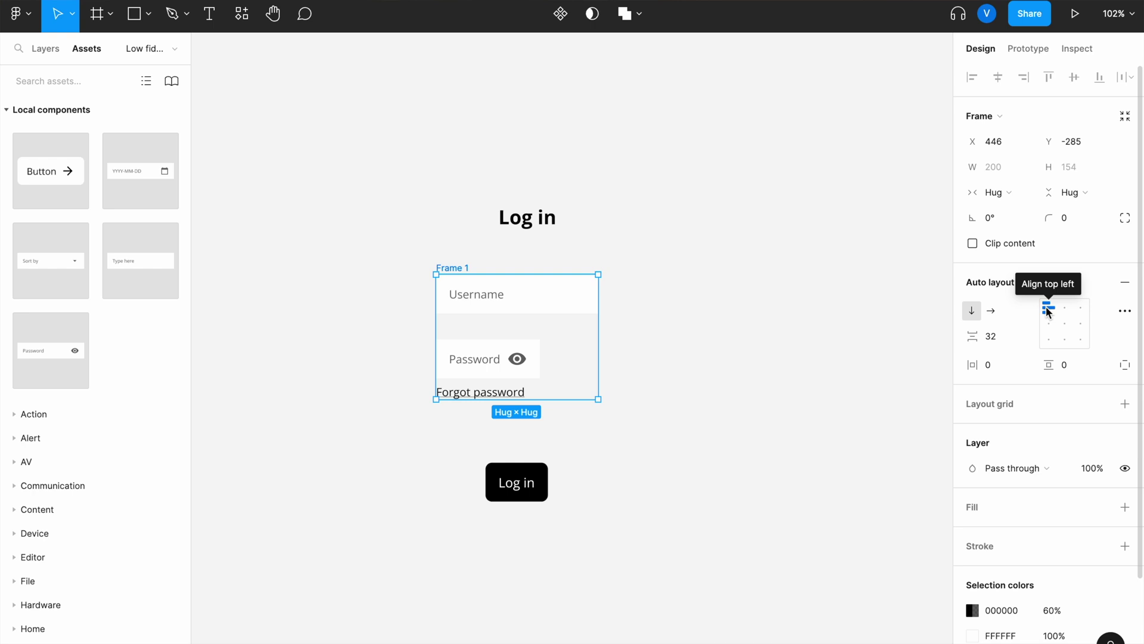
click(723, 326)
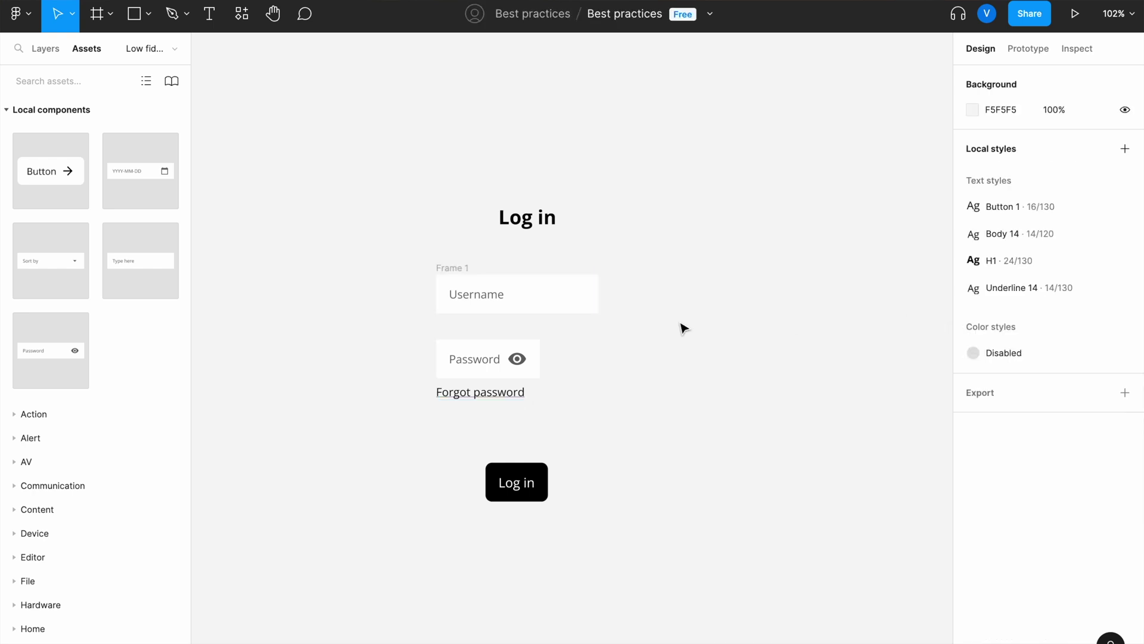
Step: Set the horizontal resizing of the Username field inside the auto layout frame to Fill container
click(564, 315)
click(997, 192)
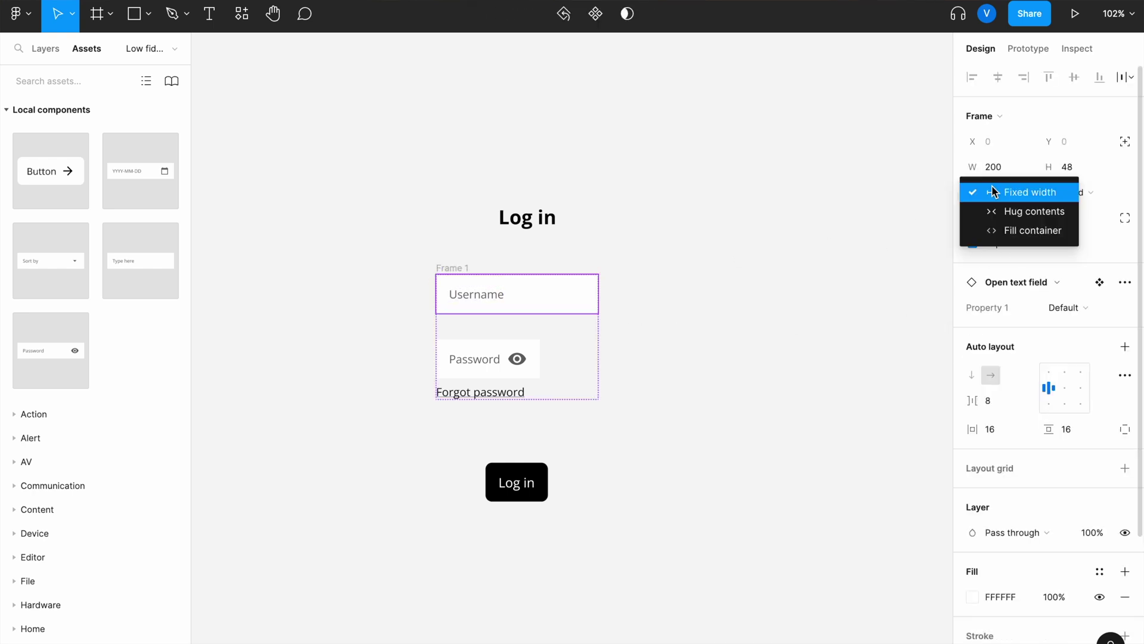
click(1010, 227)
click(799, 266)
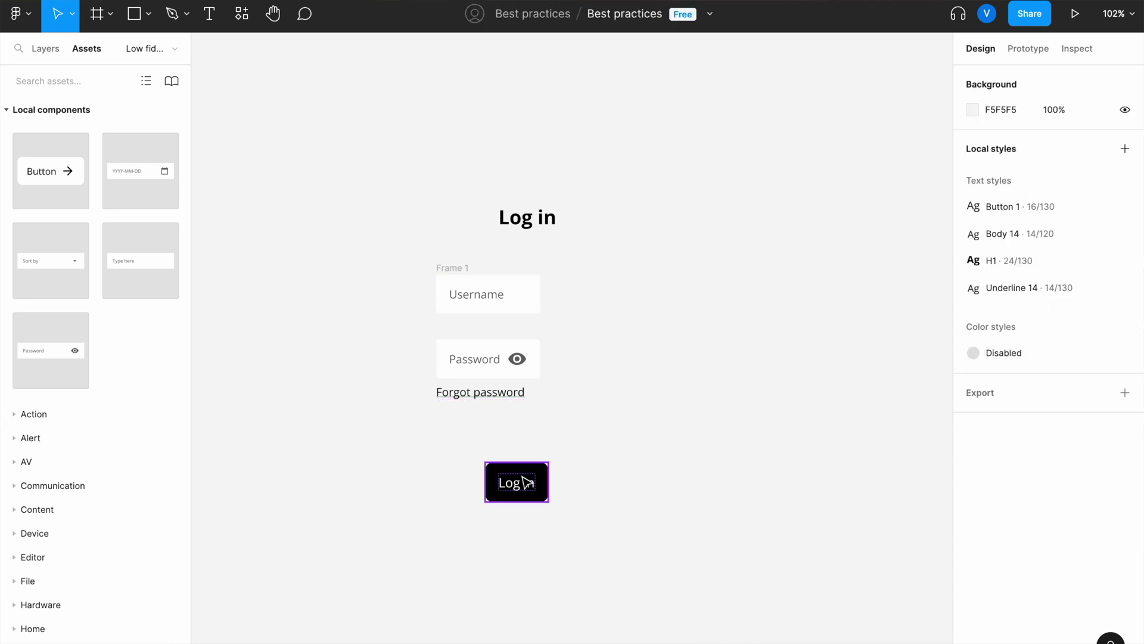
Step: Switch to the Library page and bring the Button component set into close view
scroll(611, 441, down, 3)
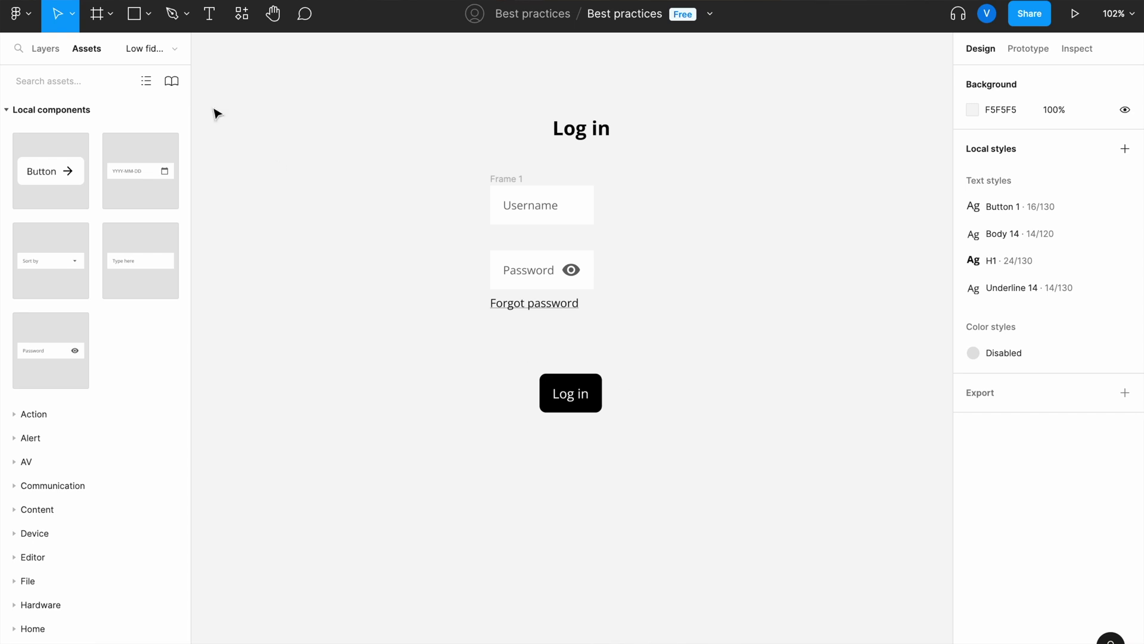
click(157, 48)
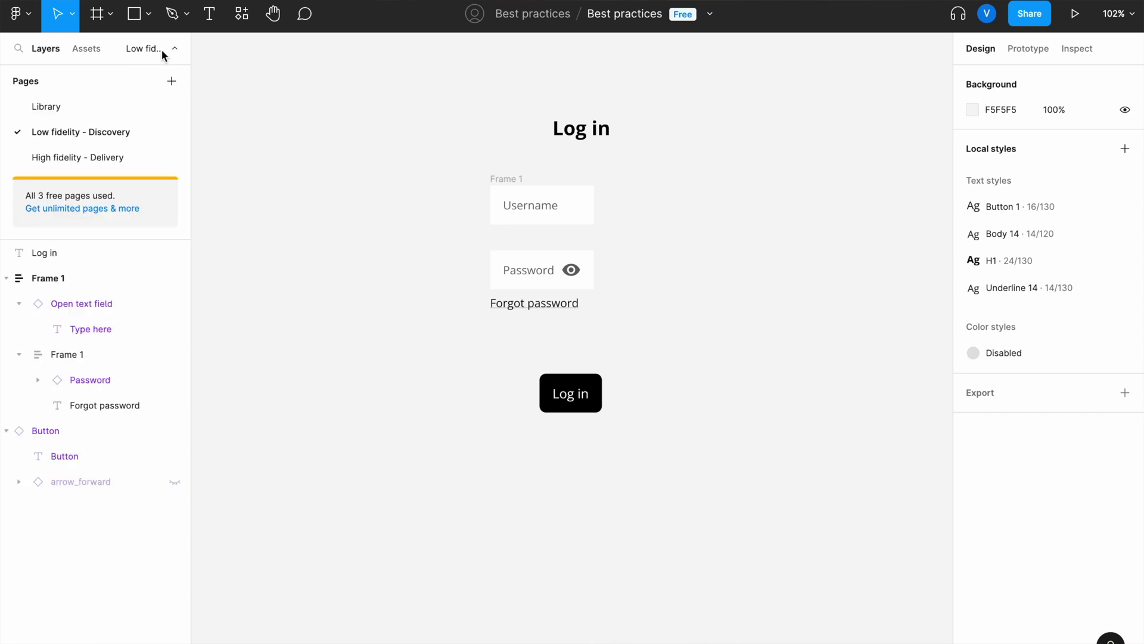
click(66, 107)
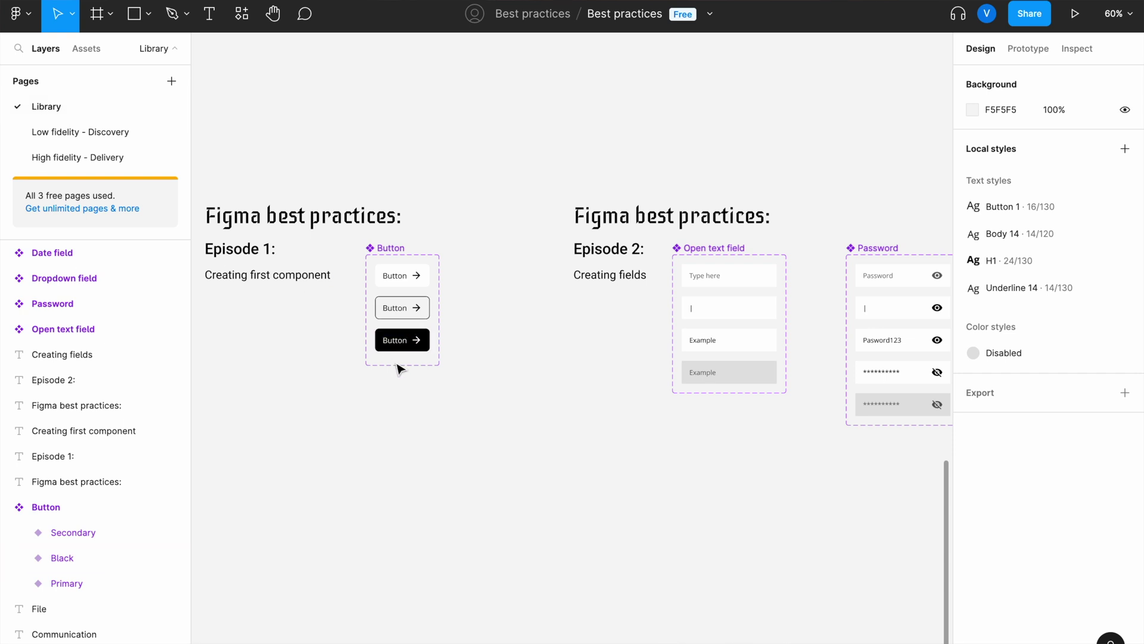
click(396, 274)
scroll(398, 256, up, 5)
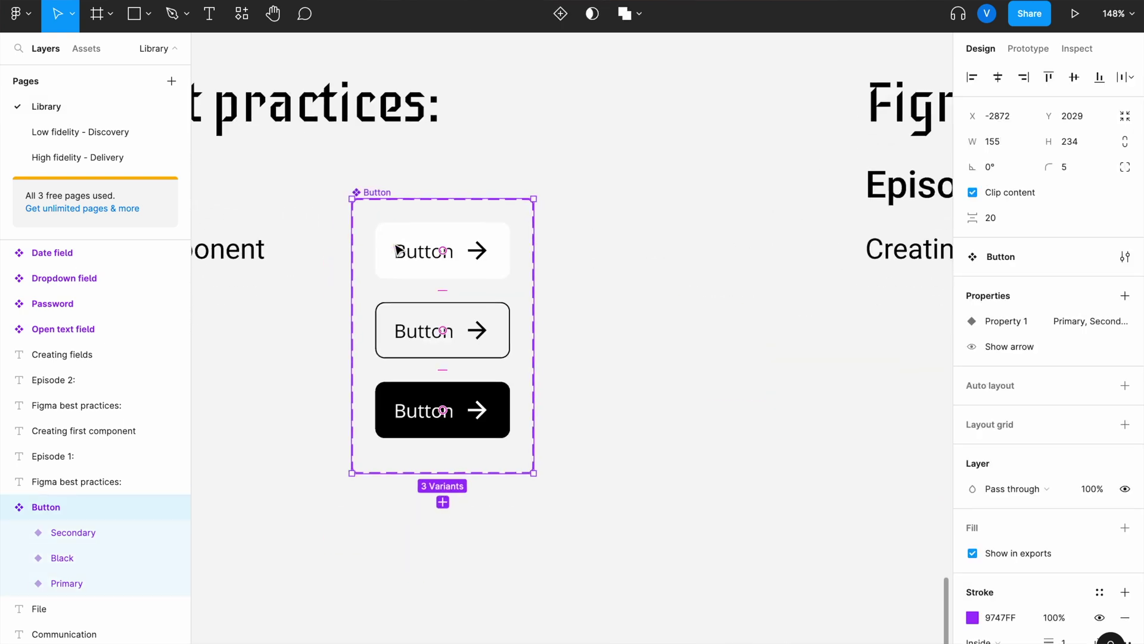
scroll(398, 250, down, 2)
Step: Add a new variant based on the Primary button to the Button component set and name it "Text"
click(490, 349)
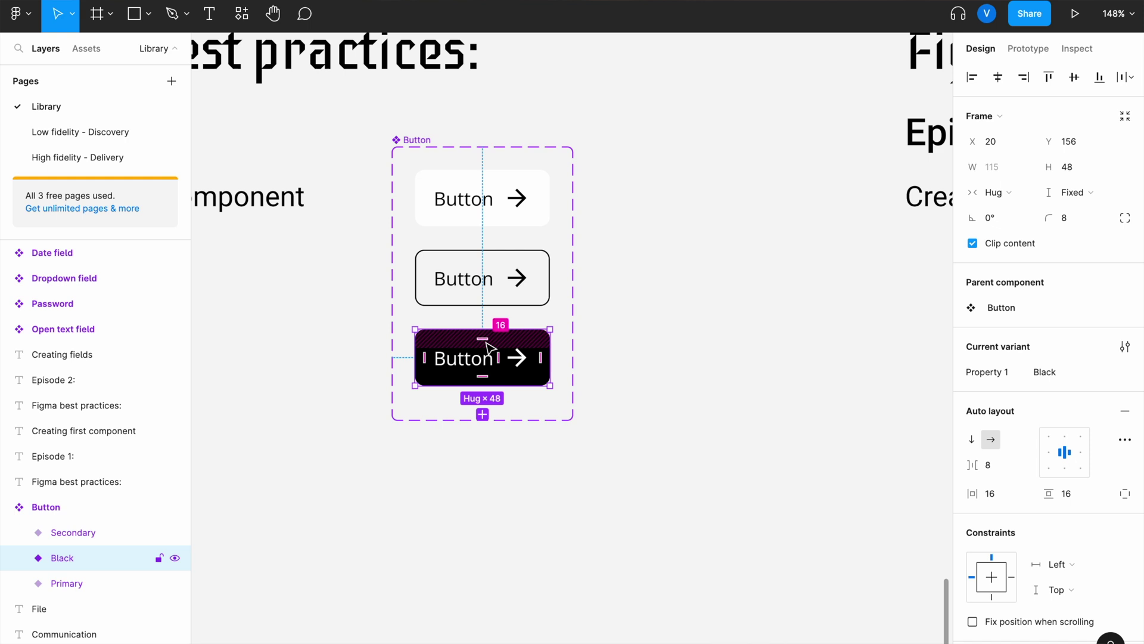
click(523, 222)
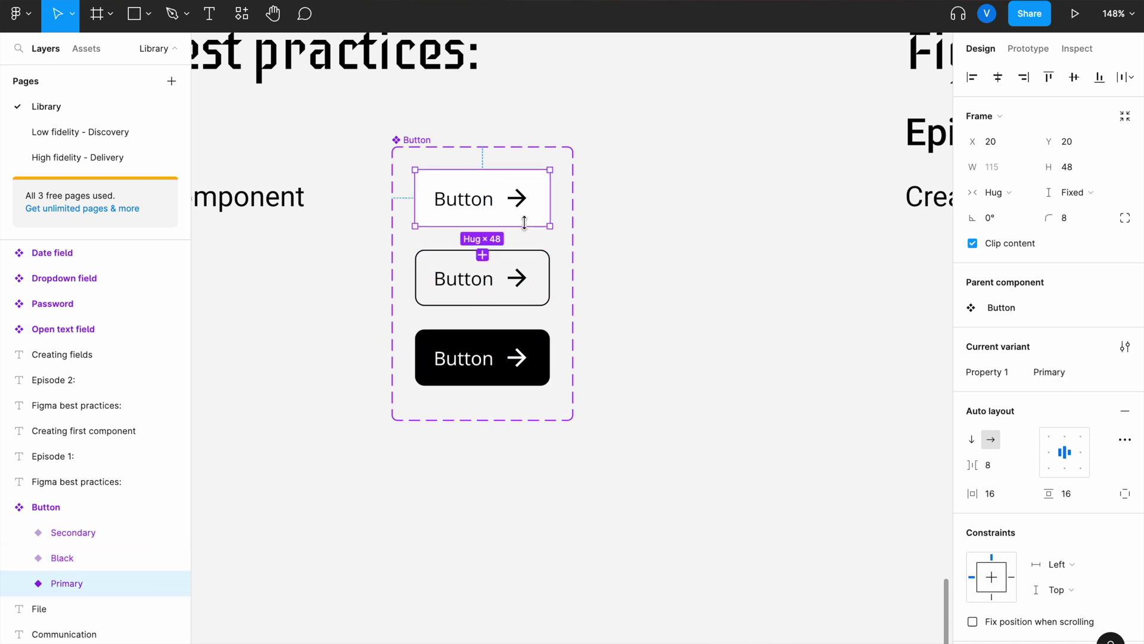
scroll(524, 222, down, 1)
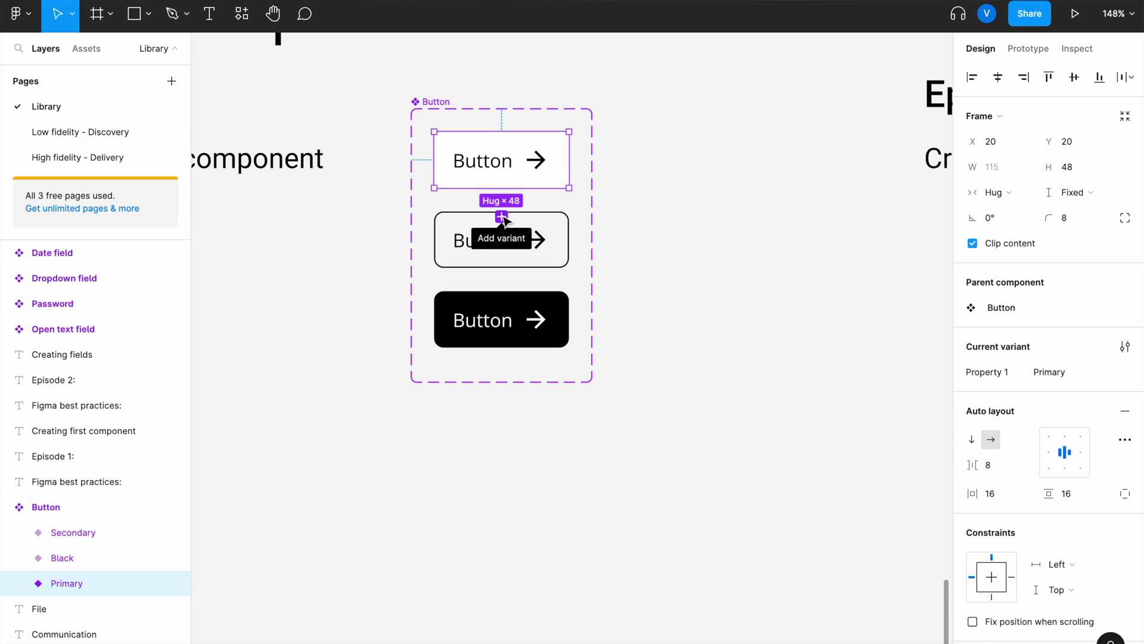
click(501, 216)
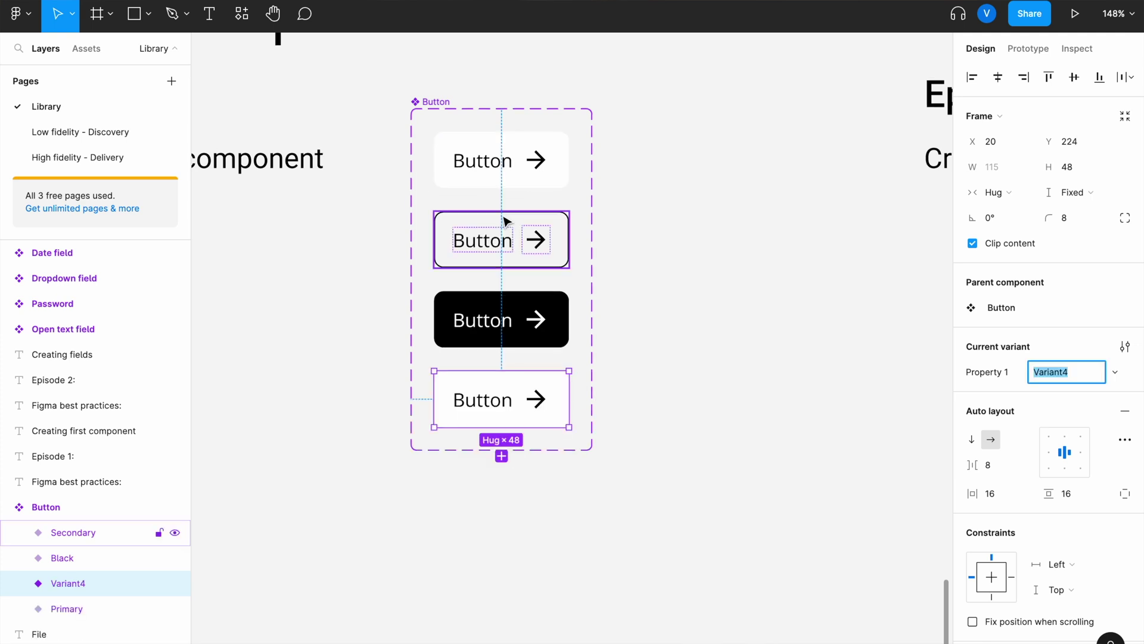
scroll(505, 223, down, 2)
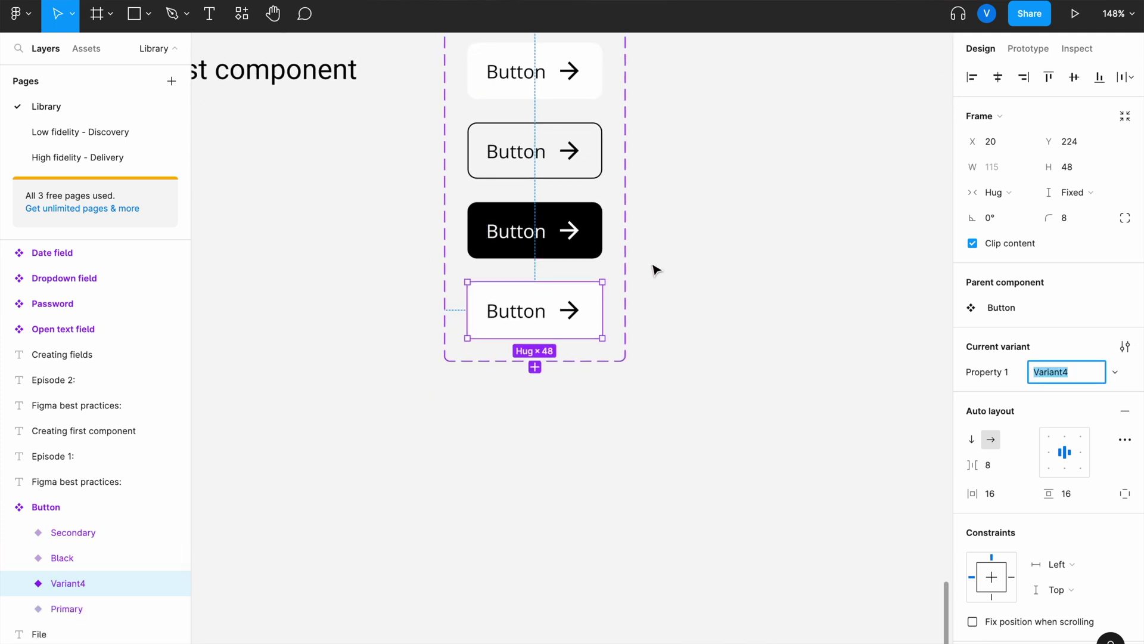
text(Te)
key(BackSpace)
key(BackSpace)
key(BackSpace)
key(Return)
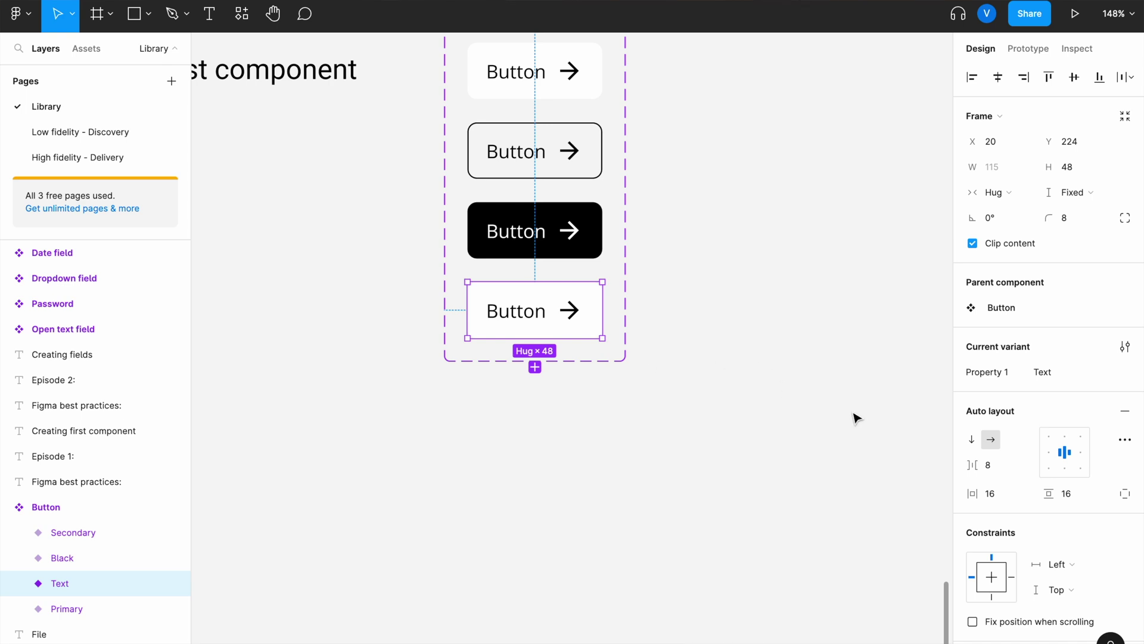
Step: Set the height of the Text button variant to 40
click(1070, 167)
text(40)
key(Return)
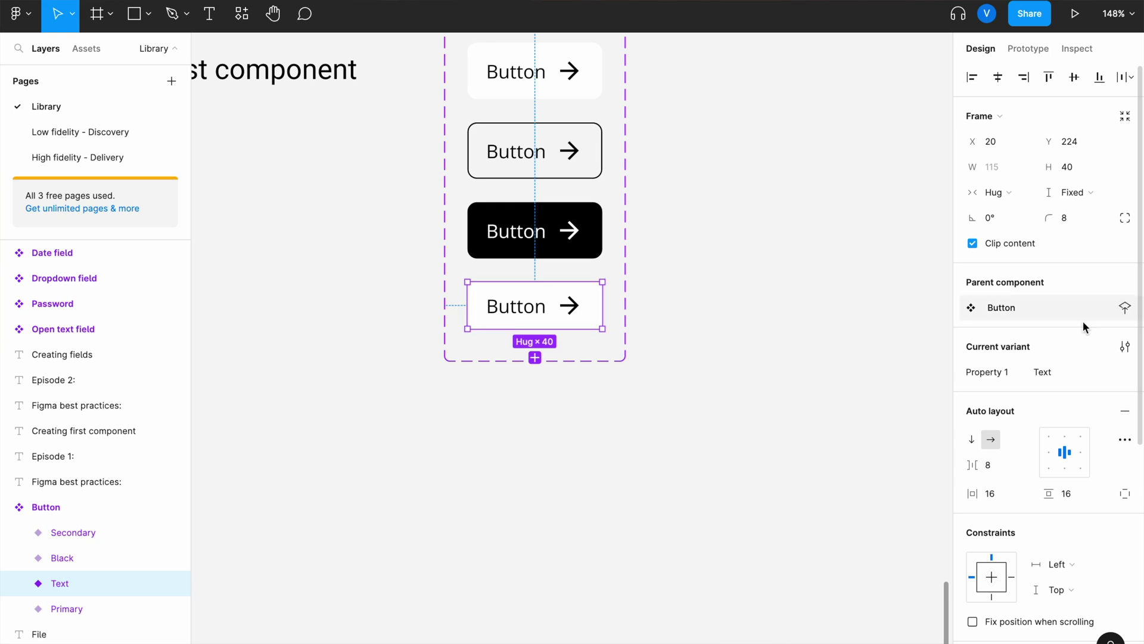
Step: Remove the white fill from the Text button variant
scroll(1082, 320, down, 1)
scroll(1082, 326, down, 1)
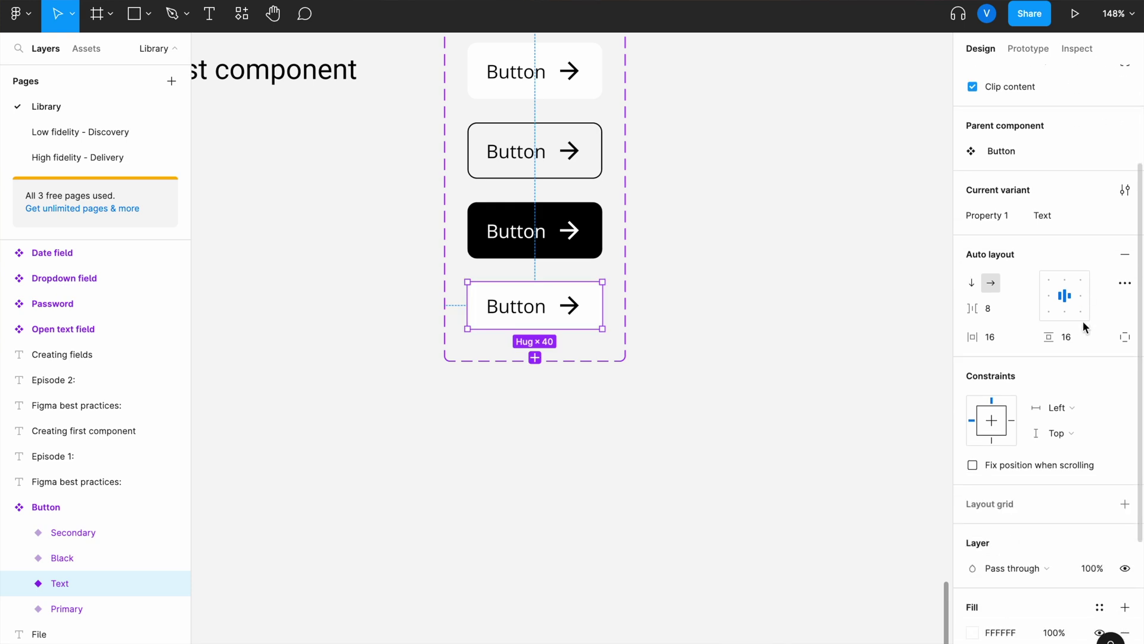
scroll(1076, 271, up, 2)
scroll(1075, 250, down, 3)
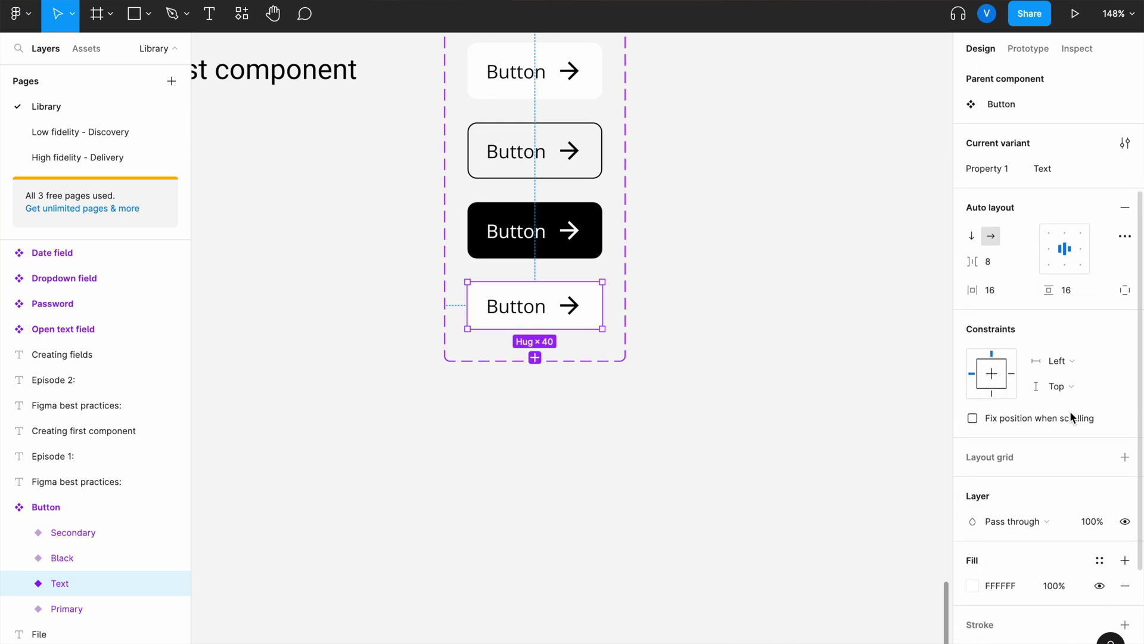
click(1124, 586)
click(701, 468)
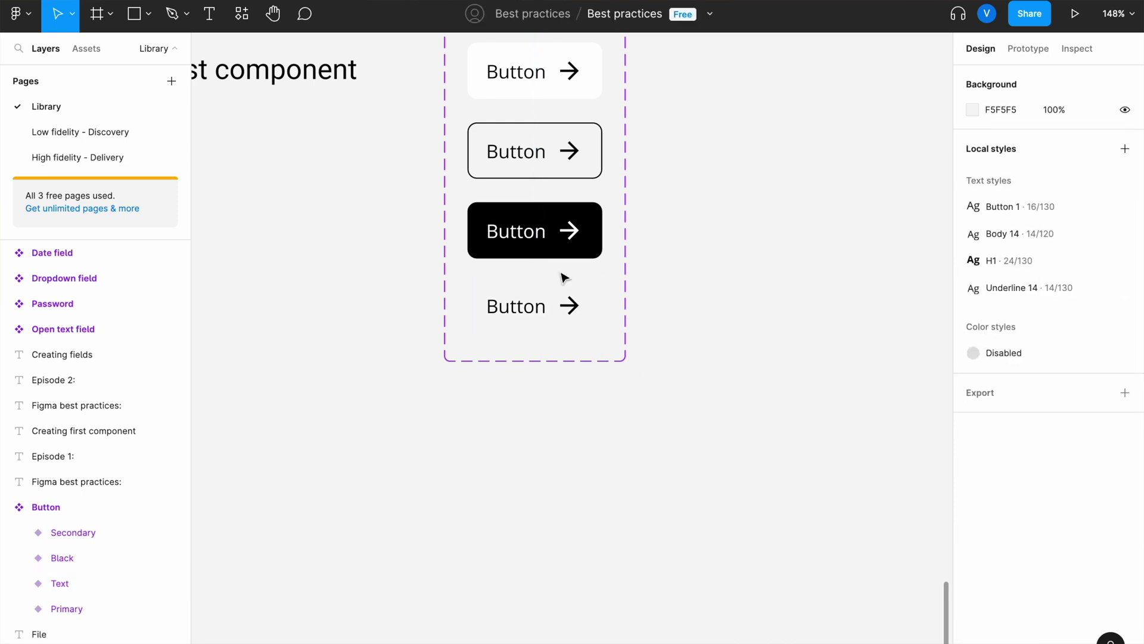
scroll(705, 335, up, 3)
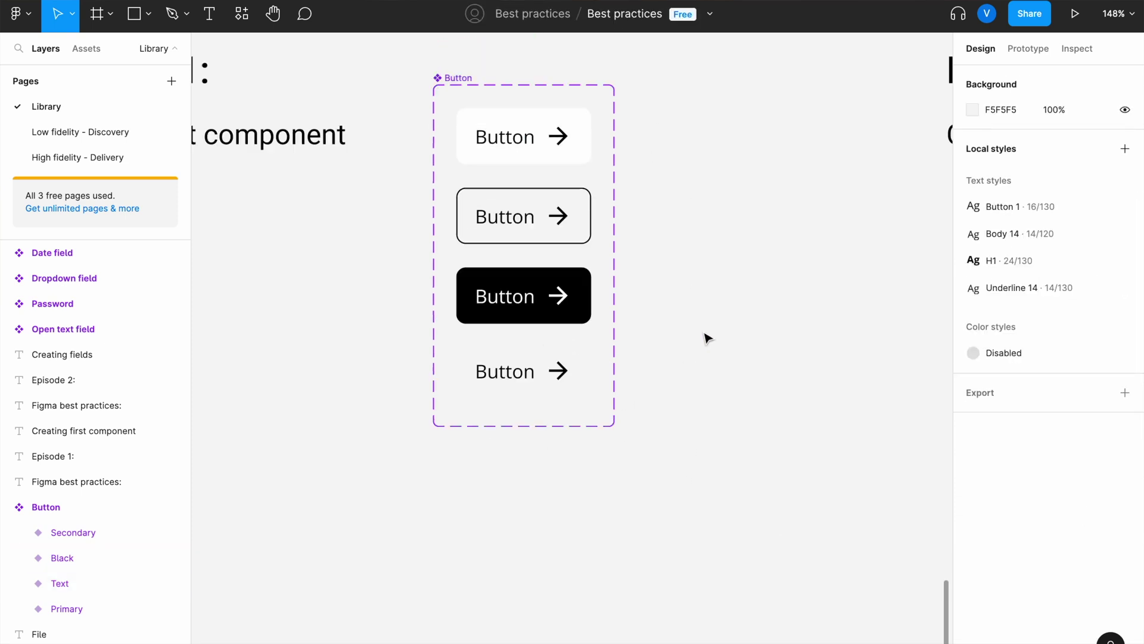
Step: On the Low fidelity - Discovery page, place an instance of the local Button component below the black Log in button
click(106, 131)
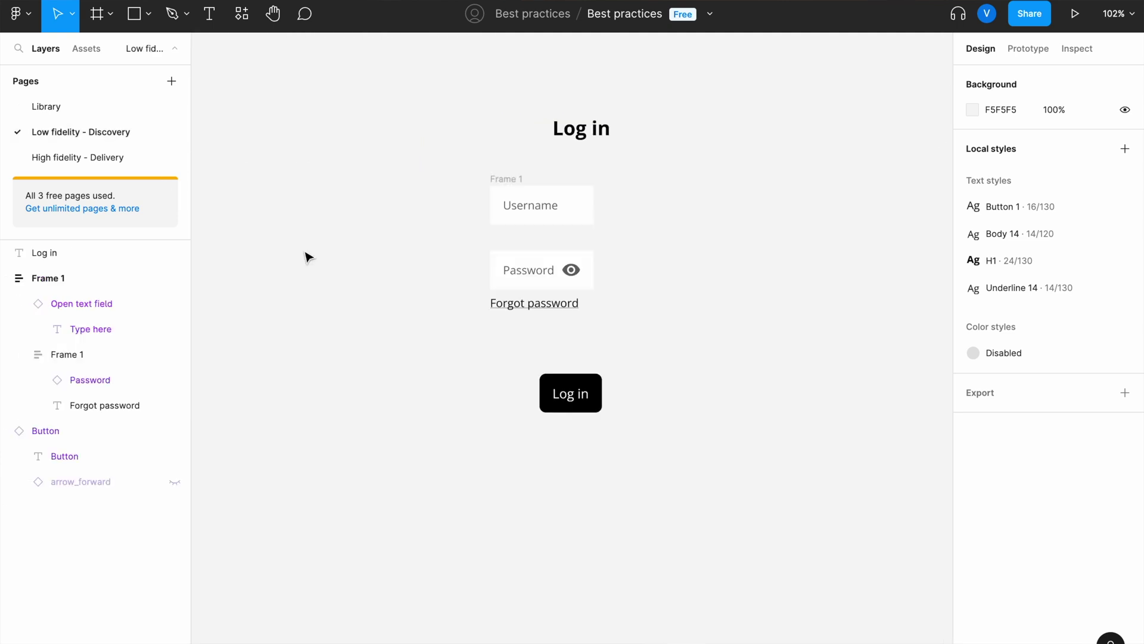
click(86, 48)
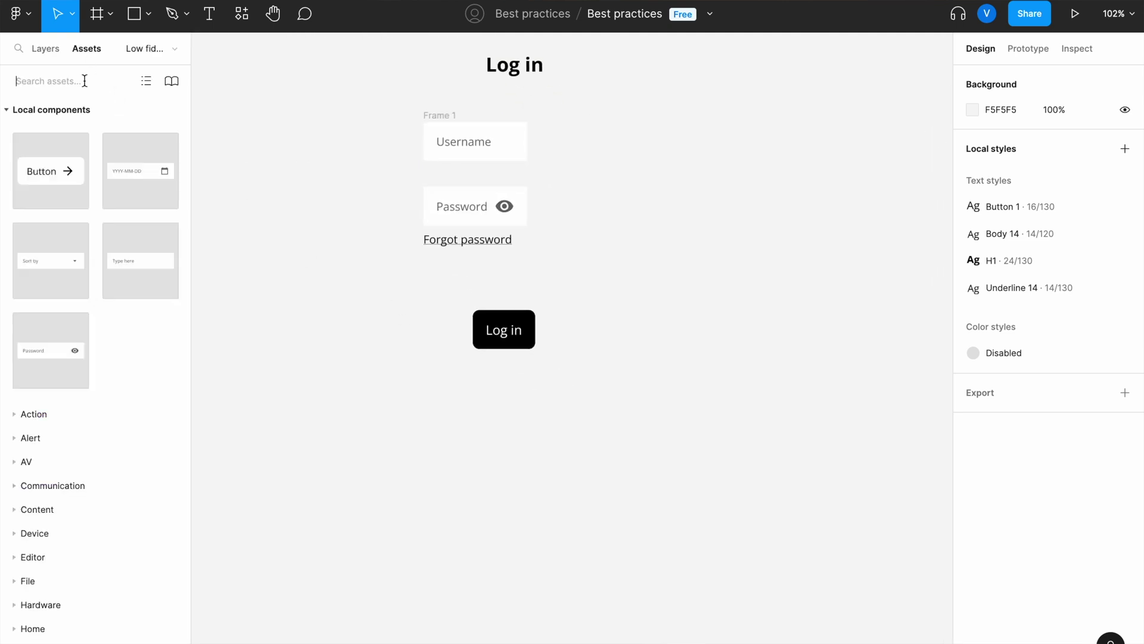
drag(51, 171, 526, 419)
Step: Switch the new button instance to the Text variant and turn off its arrow
click(1065, 307)
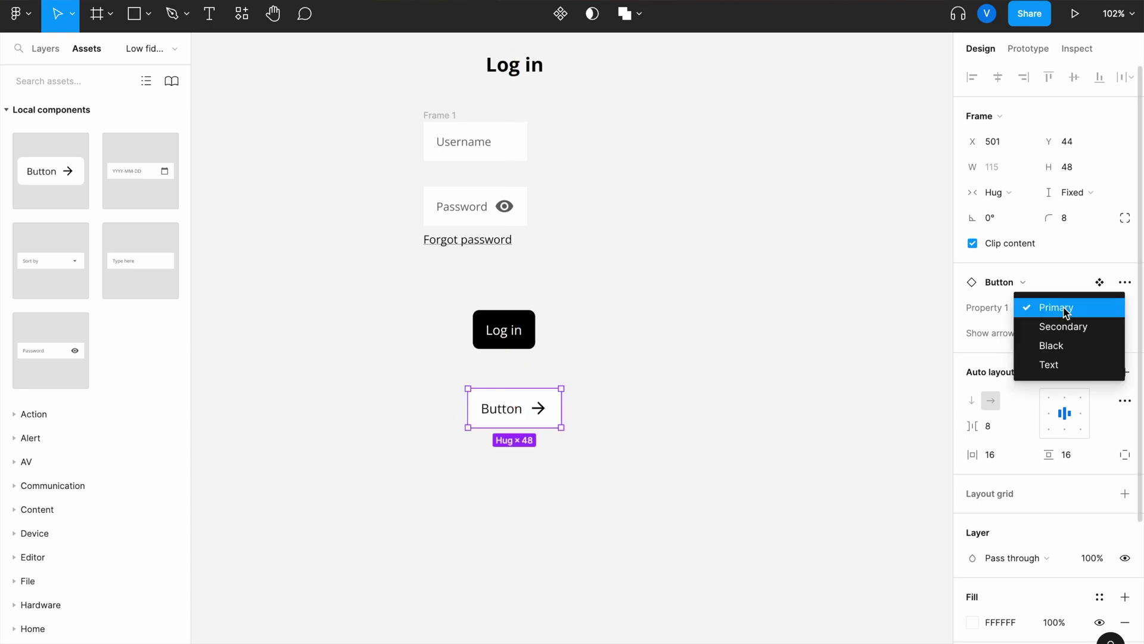
click(1067, 361)
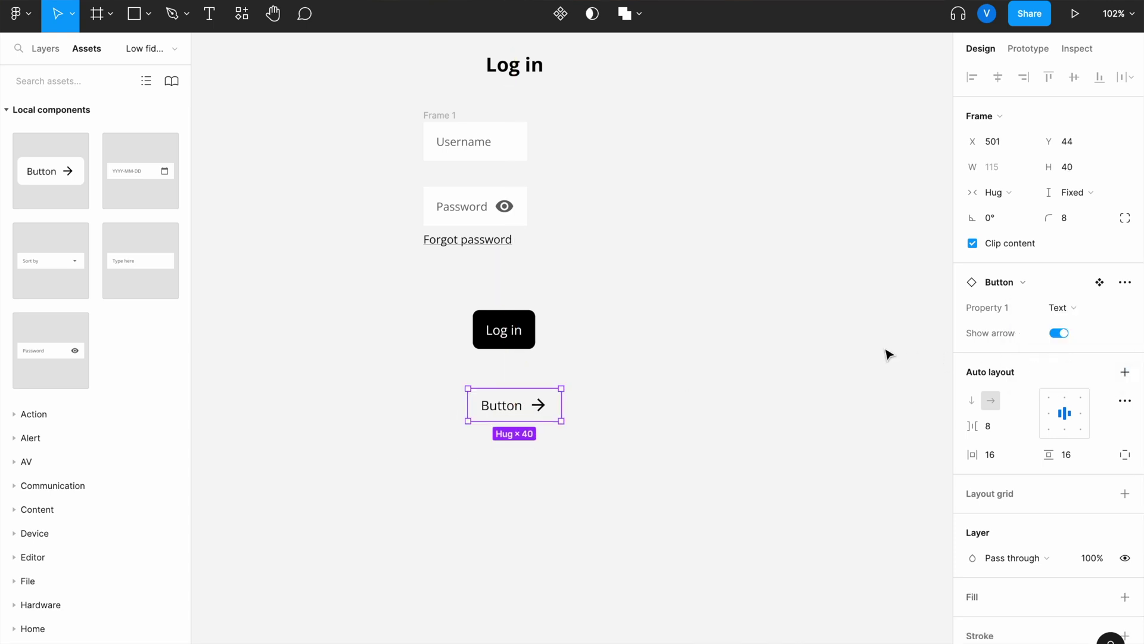
click(1060, 332)
click(687, 438)
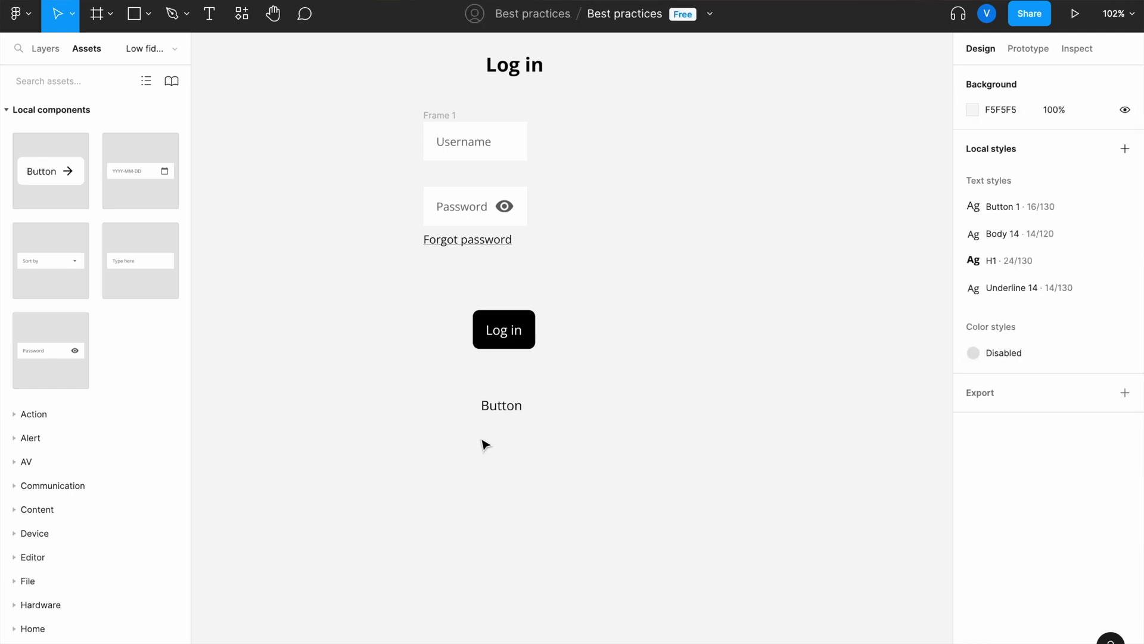
Step: Change the label of the new text button to "Register"
double_click(502, 407)
double_click(499, 403)
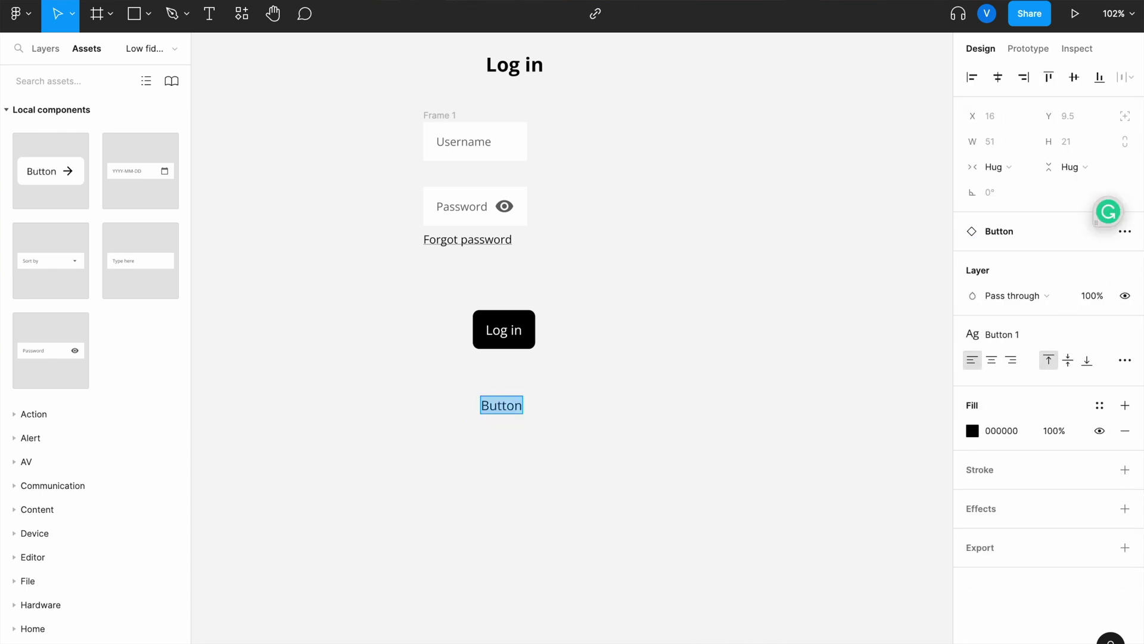
text(Re)
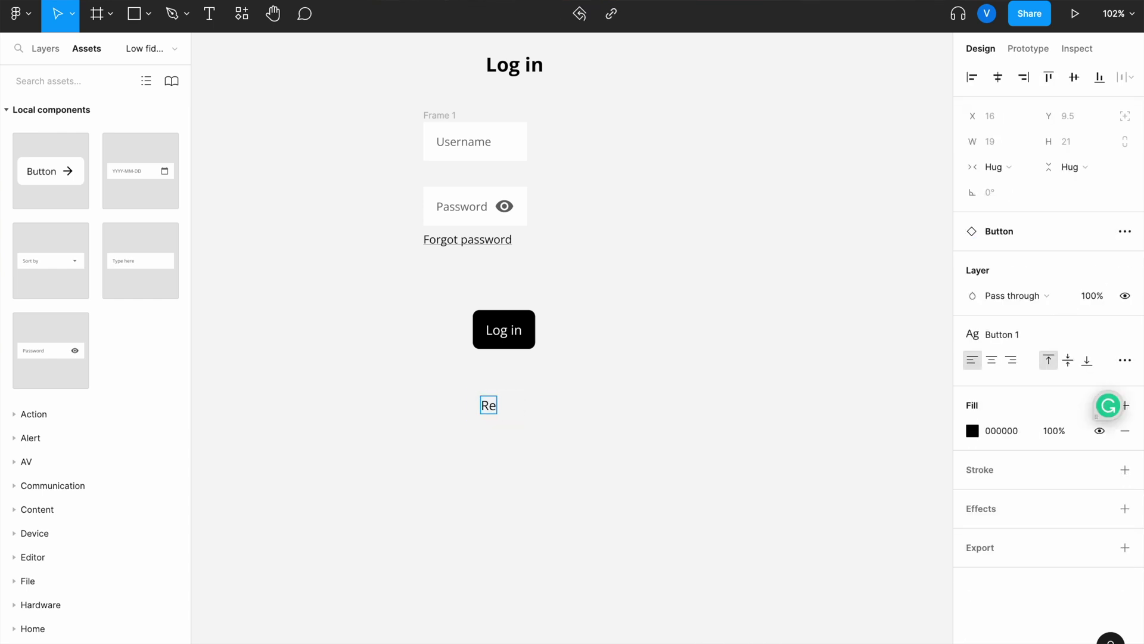
scroll(499, 409, up, 5)
scroll(500, 409, left, 3)
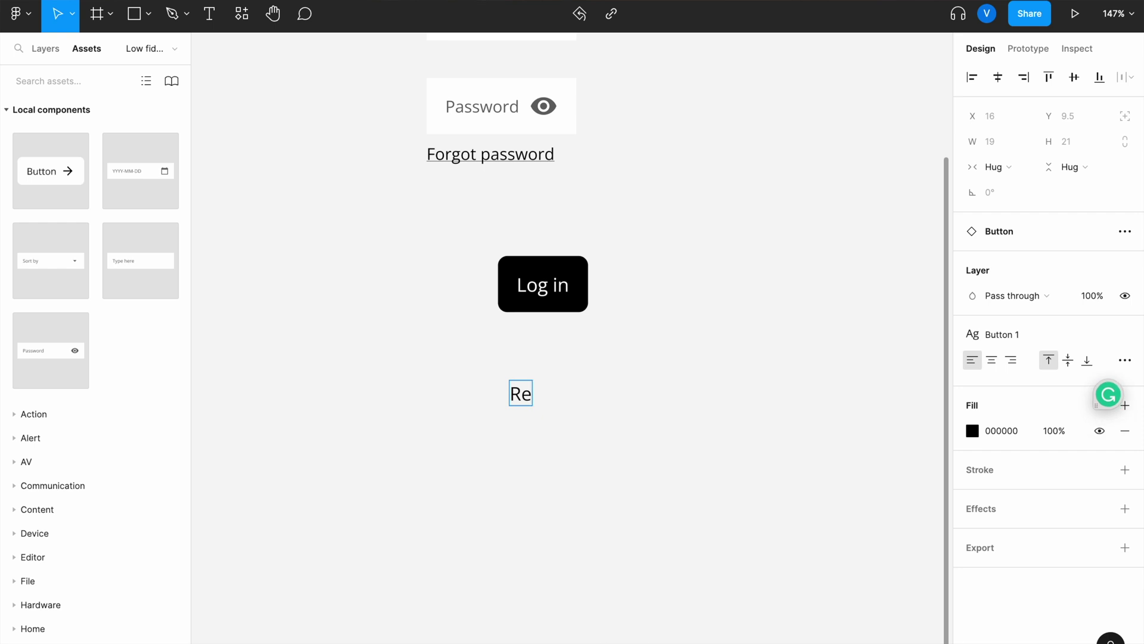
text(gister)
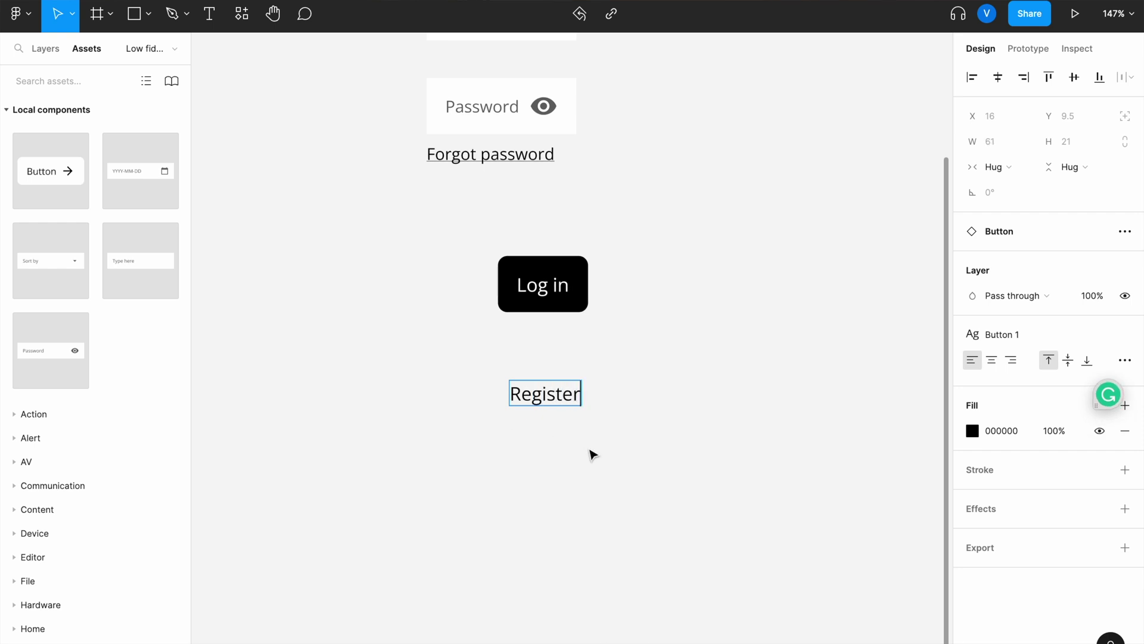
key(Escape)
scroll(593, 455, down, 4)
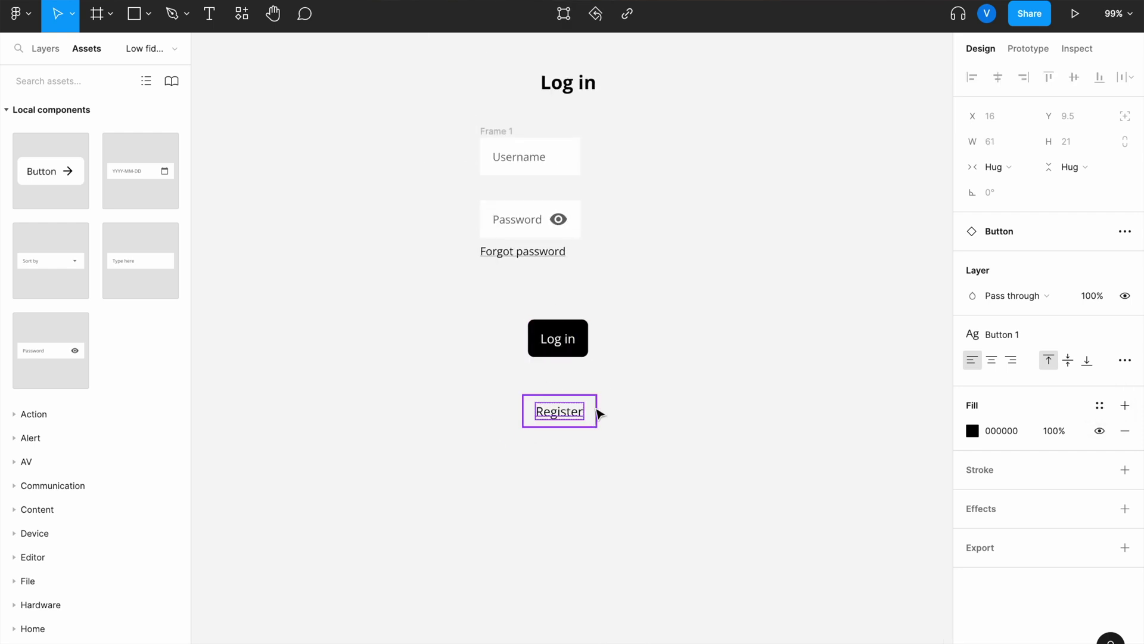
Step: Group the Log in and Register buttons and apply auto layout with a vertical spacing of 16
key(Escape)
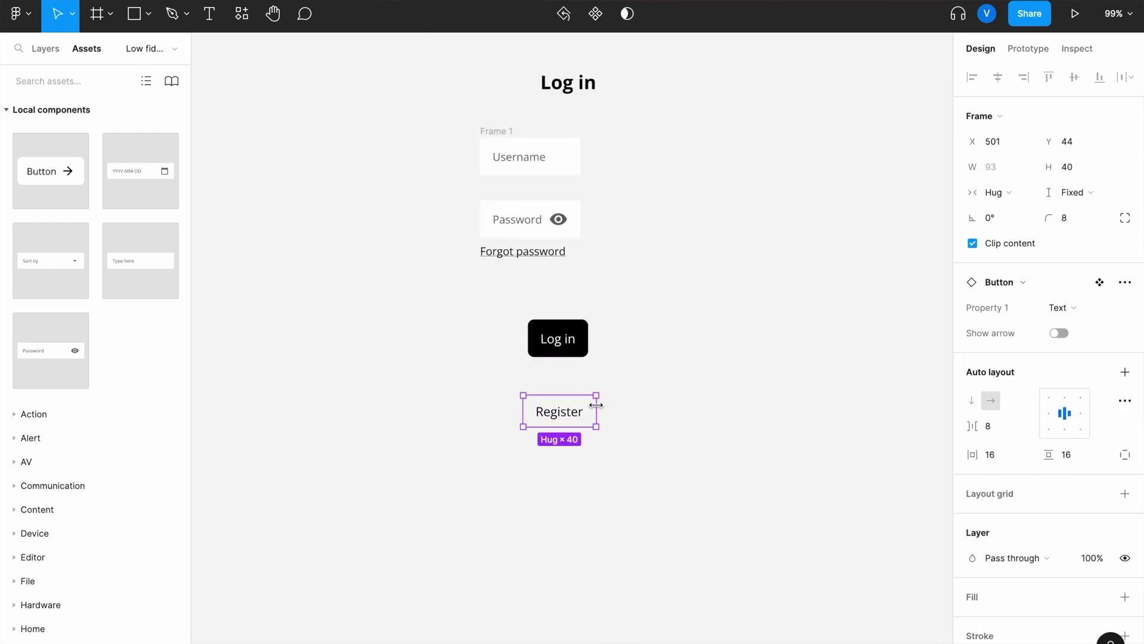
shift+click(581, 361)
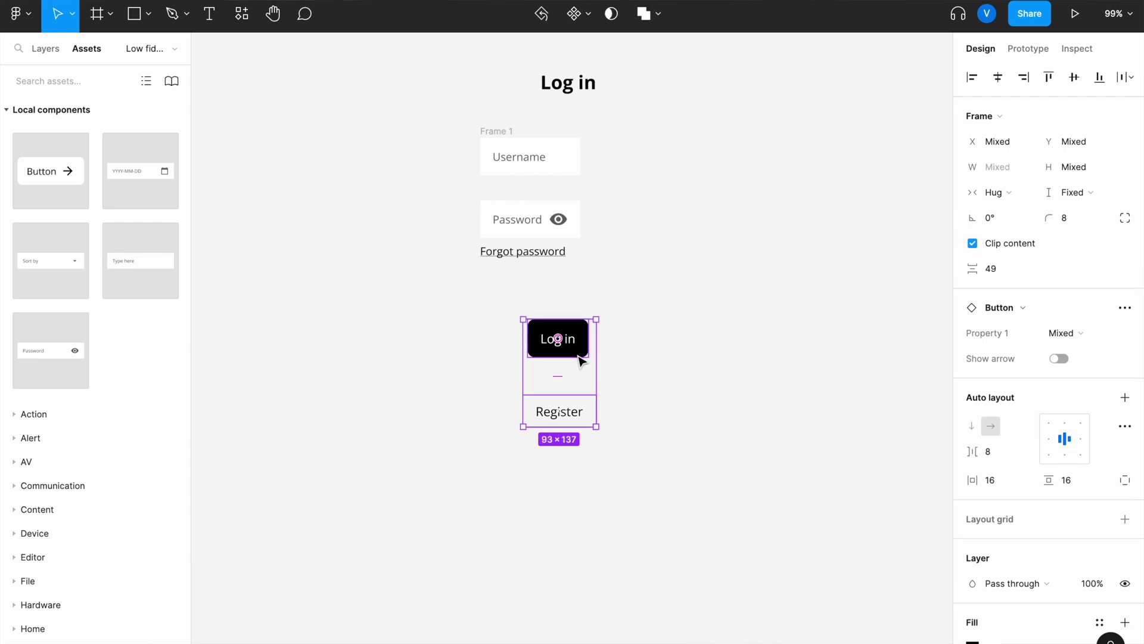
key(ctrl+g)
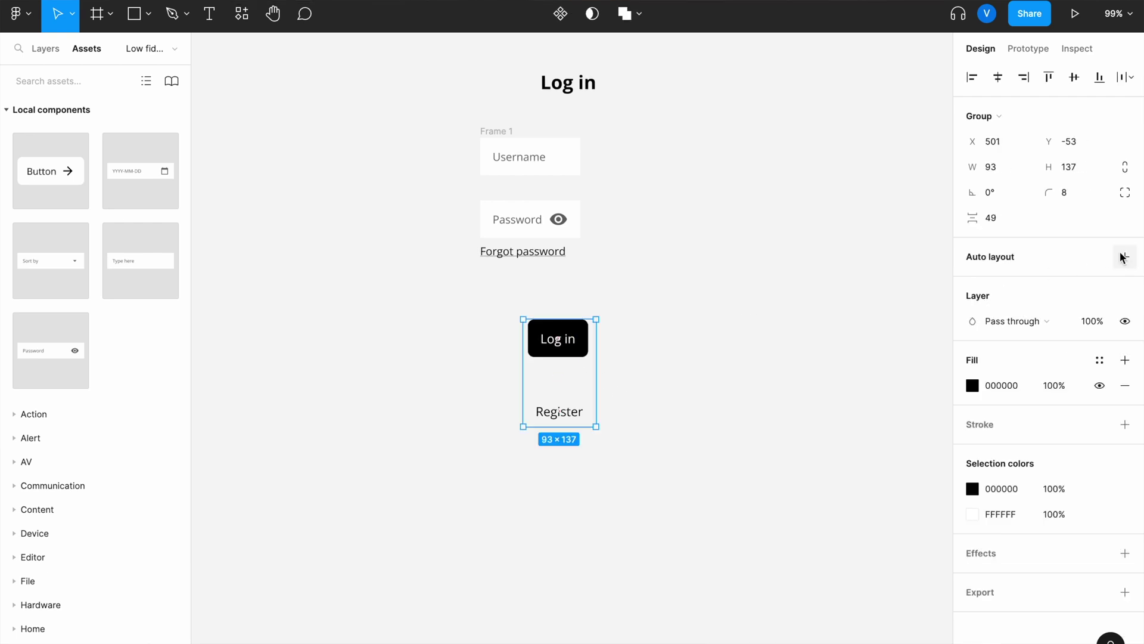
click(1122, 258)
click(1011, 335)
text(1)
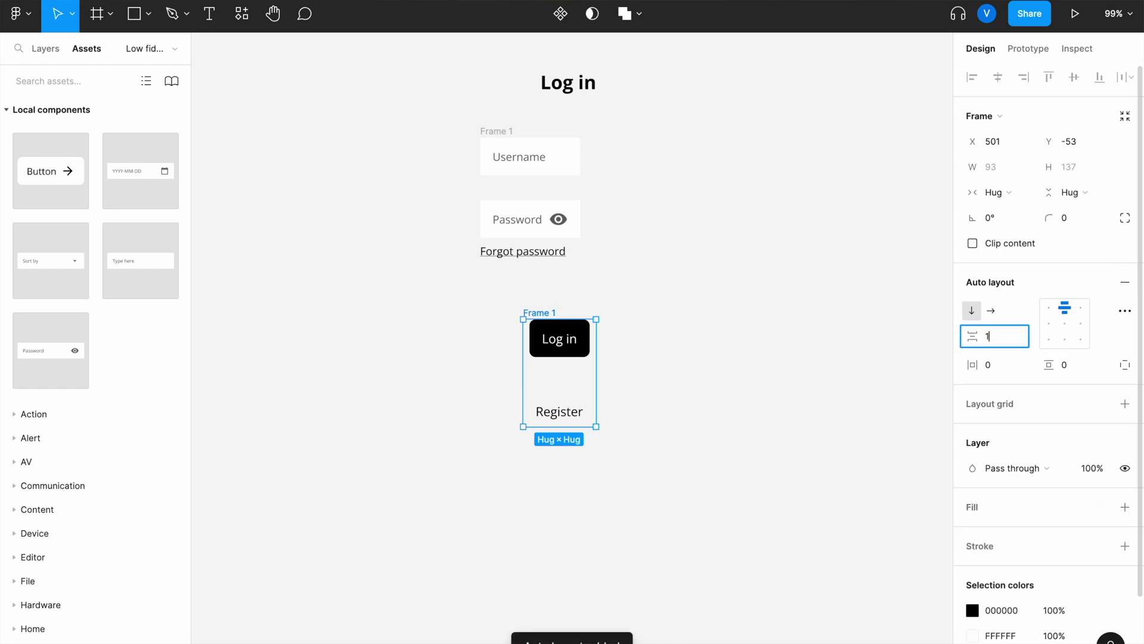
key(Return)
click(707, 388)
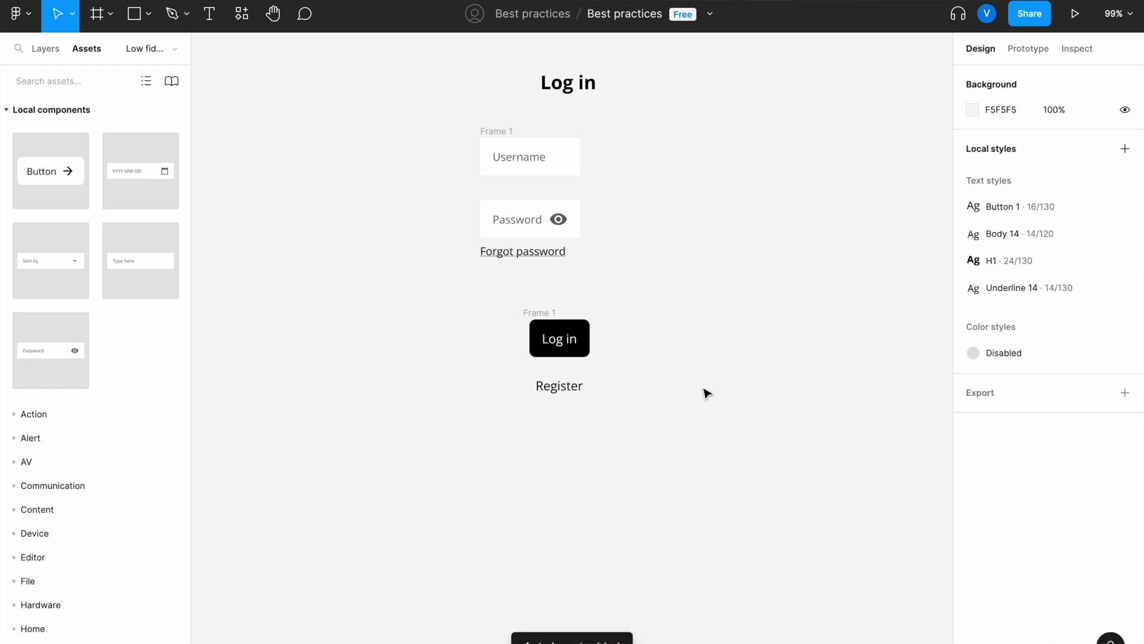
Step: Move the frame holding both buttons so that it is centred horizontally under the form fields
click(553, 315)
drag(553, 314, 524, 307)
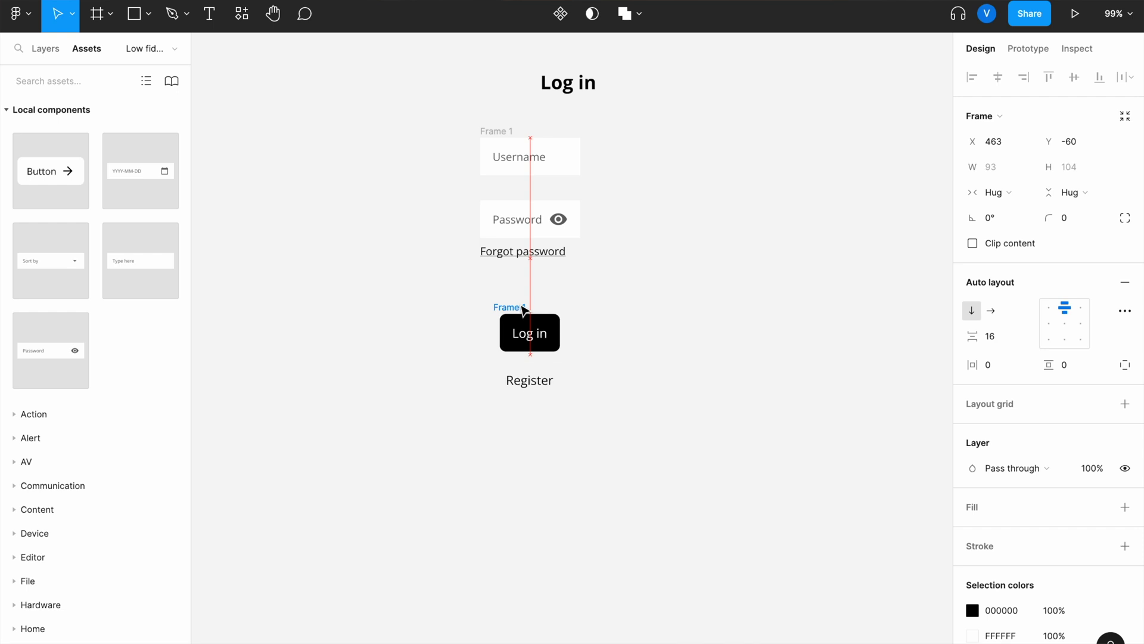
Step: Set the width of both the Log in and Register buttons to Fill container
click(535, 332)
click(1007, 195)
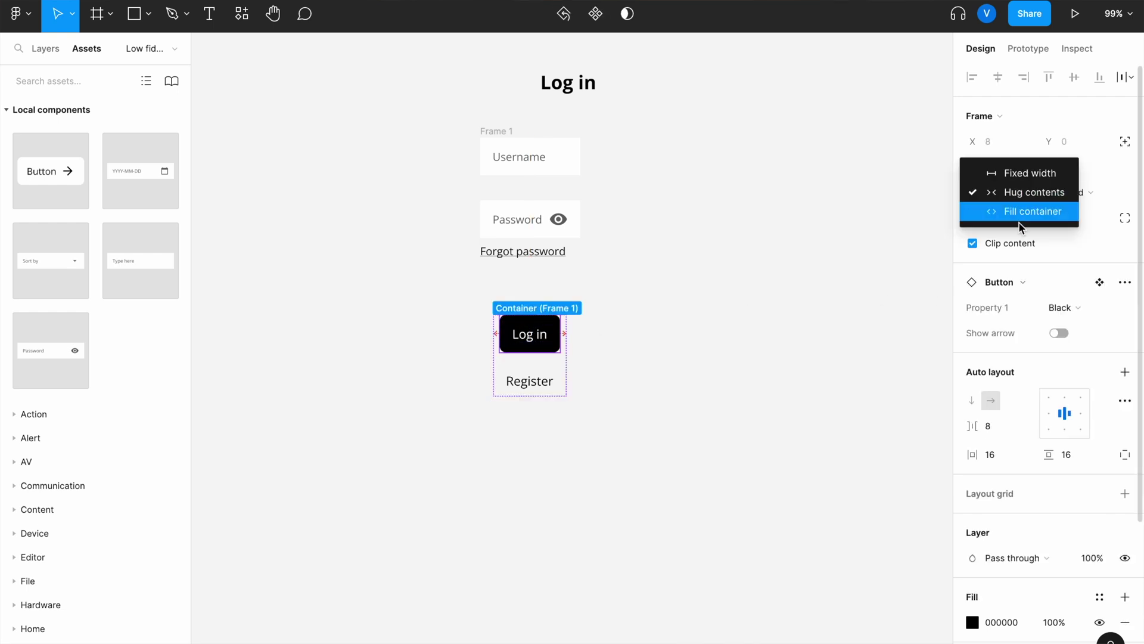
click(1026, 213)
click(552, 388)
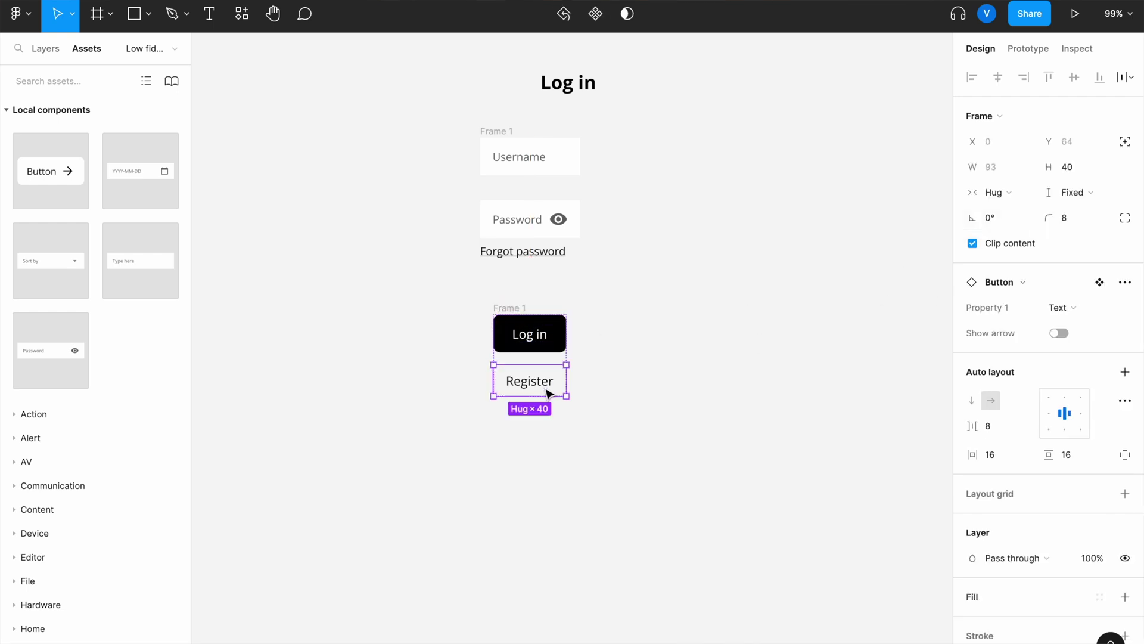
click(1013, 193)
click(1015, 214)
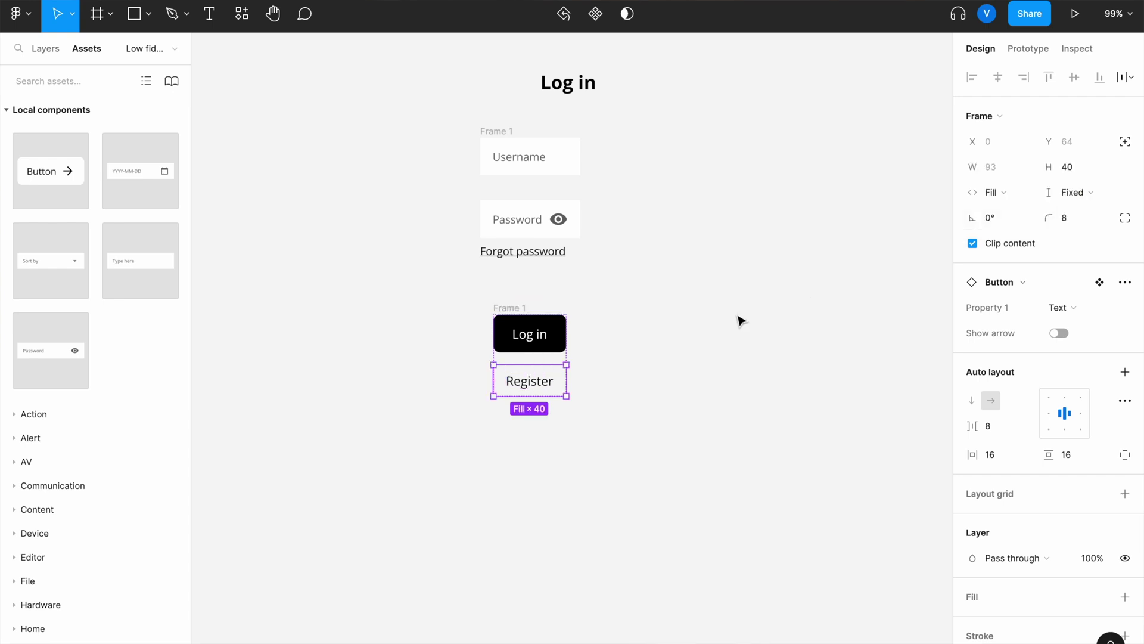
click(741, 320)
Step: Move the Log in heading up and toward the centre line above the form fields
click(513, 312)
click(583, 255)
drag(592, 98, 558, 84)
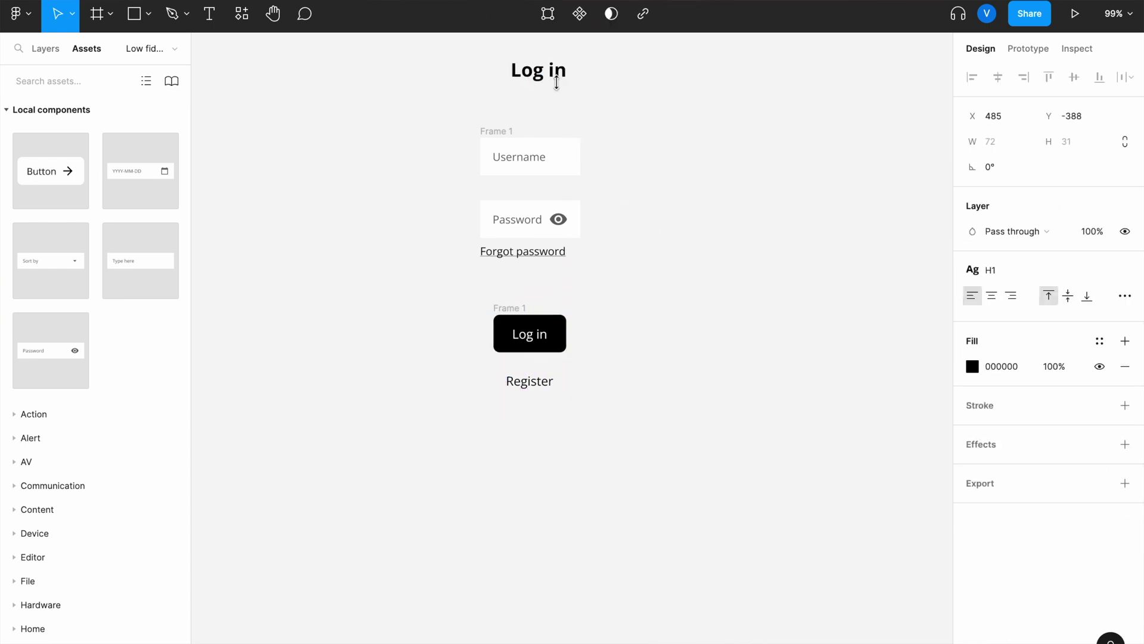
click(623, 99)
scroll(525, 149, down, 3)
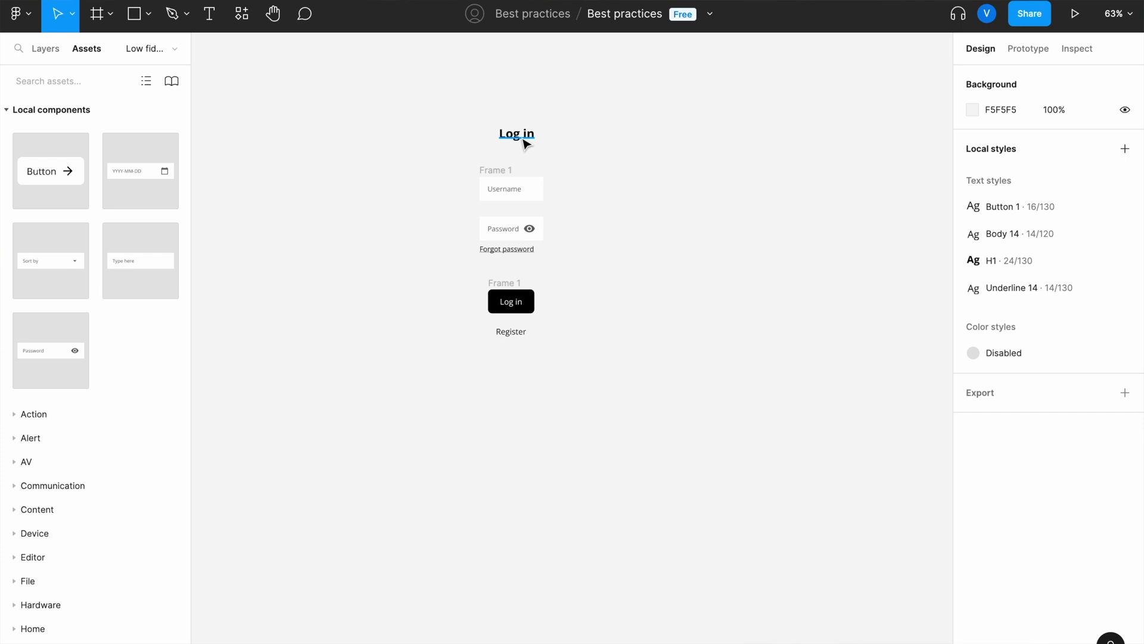
click(525, 143)
shift+click(493, 171)
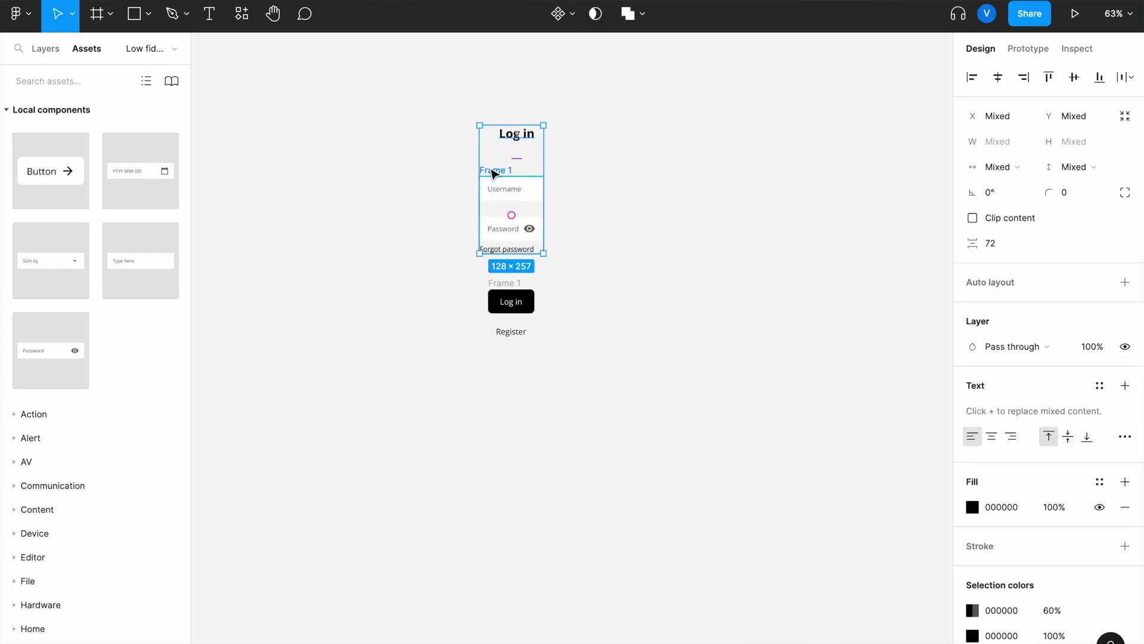
shift+click(504, 287)
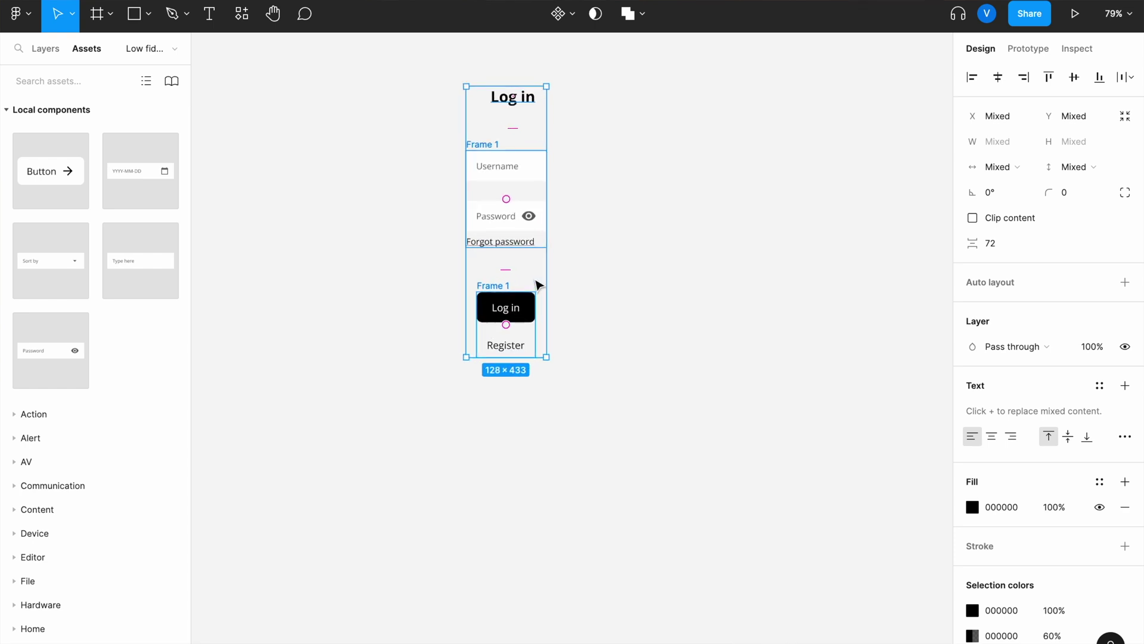
click(626, 225)
Step: Rename the frame containing the username and password fields as "Fields"
scroll(494, 132, up, 5)
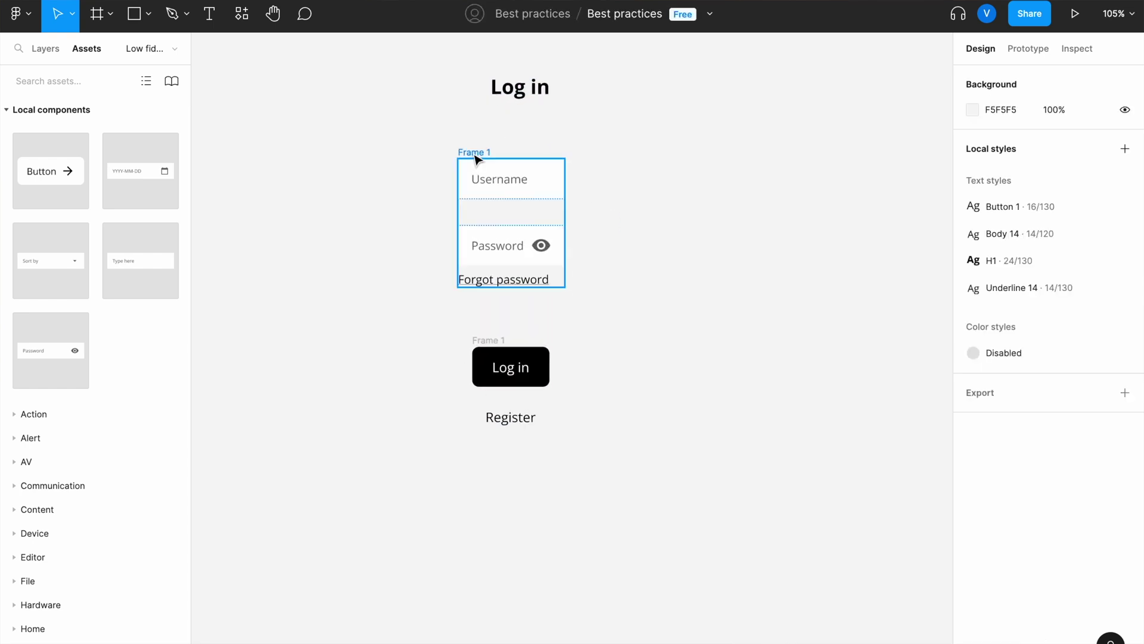
click(474, 153)
double_click(474, 153)
key(Right)
key(BackSpace)
key(BackSpace)
key(BackSpace)
key(BackSpace)
key(BackSpace)
text(Field)
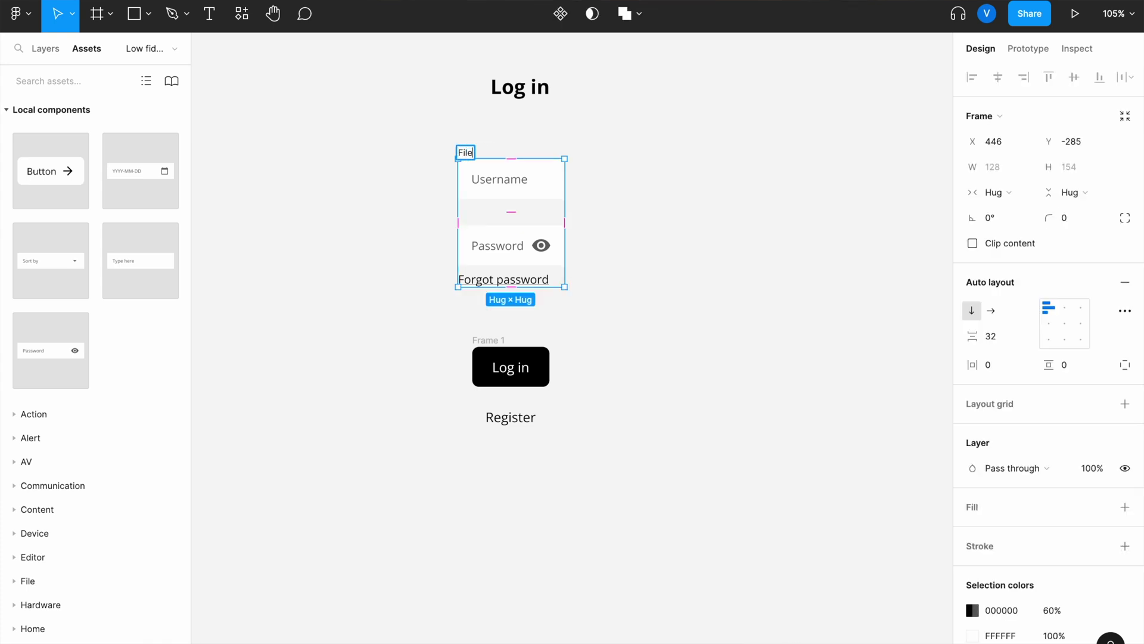
key(BackSpace)
key(BackSpace)
key(BackSpace)
key(BackSpace)
text(ields)
click(759, 276)
Step: Rename the frame containing the Log in and Register buttons as "Button"
double_click(491, 338)
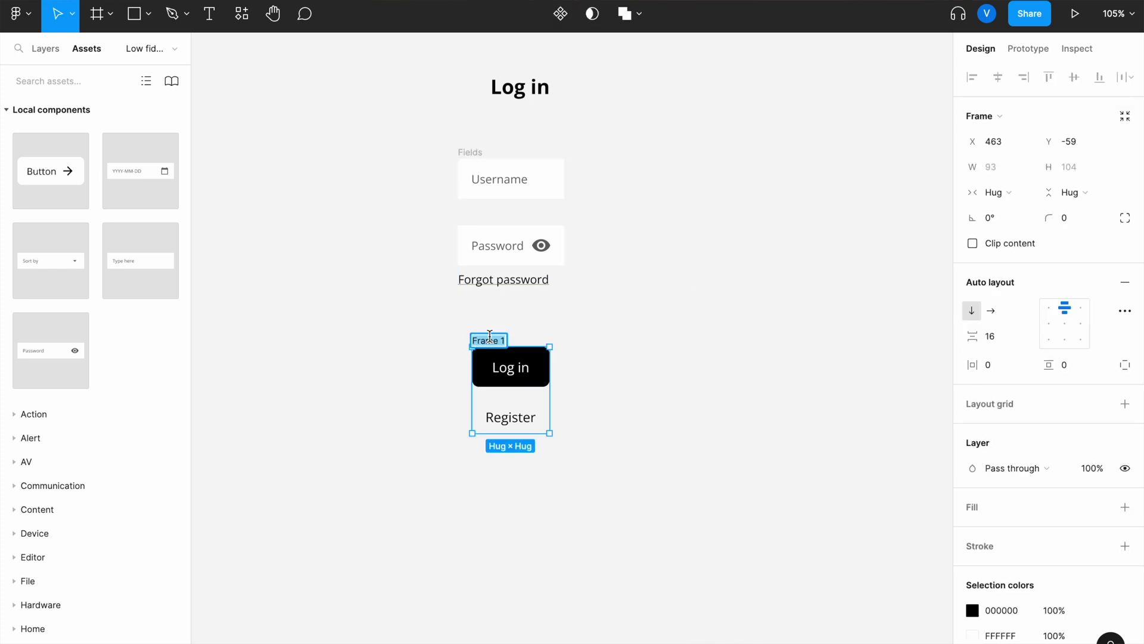
text(Button)
click(618, 342)
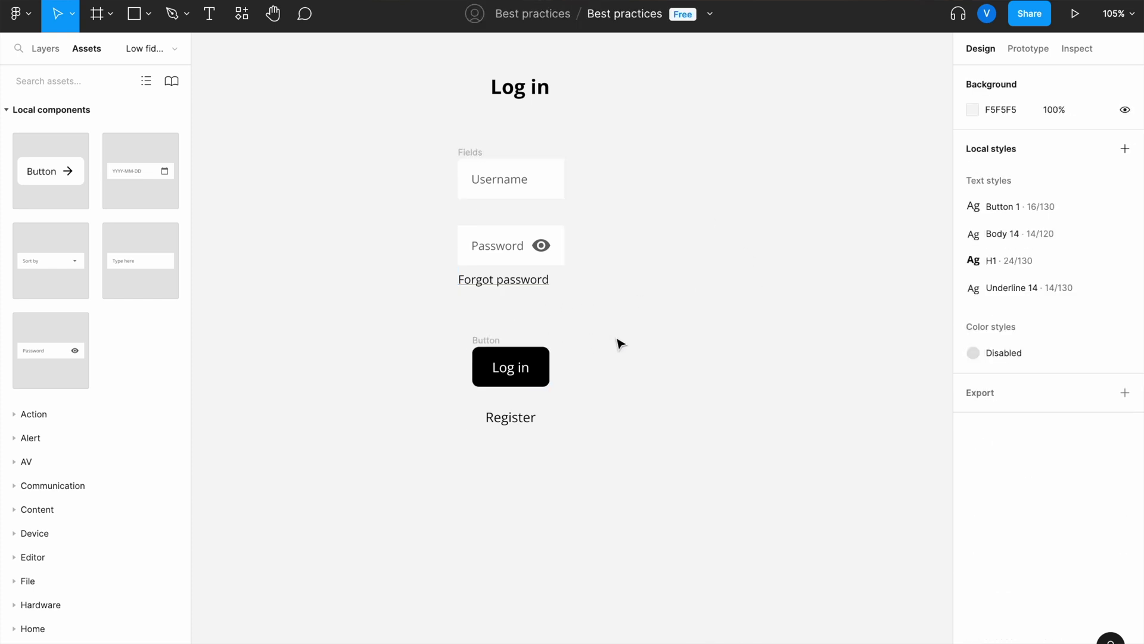
Step: Group the Log in heading, the Fields frame and the Button frame, and apply auto layout to the group
scroll(616, 340, down, 4)
click(560, 194)
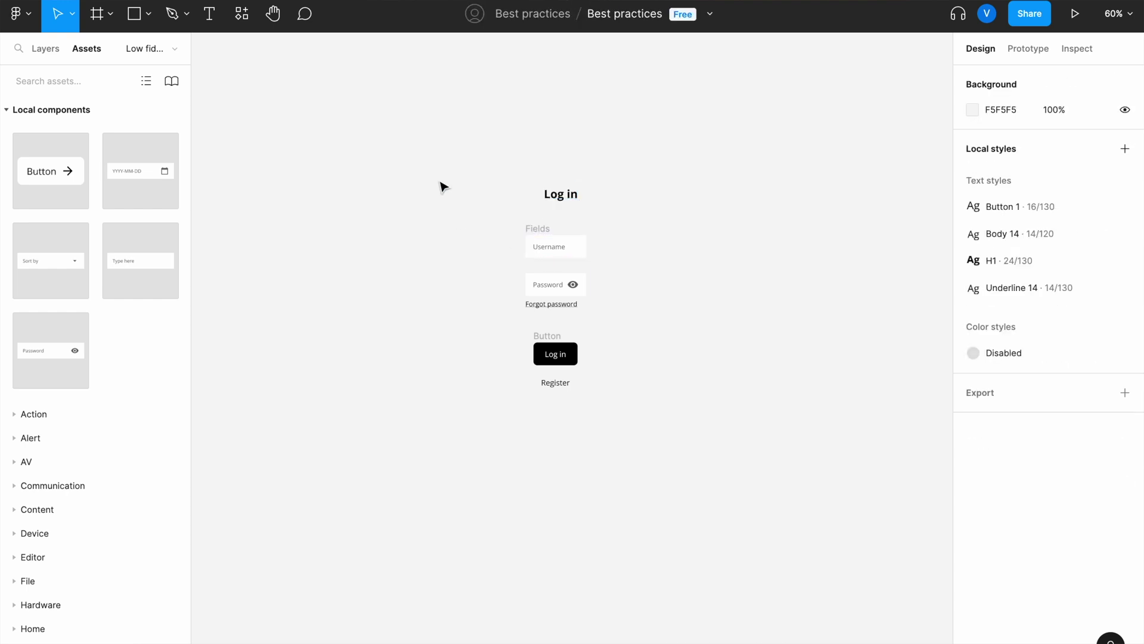
drag(441, 186, 756, 461)
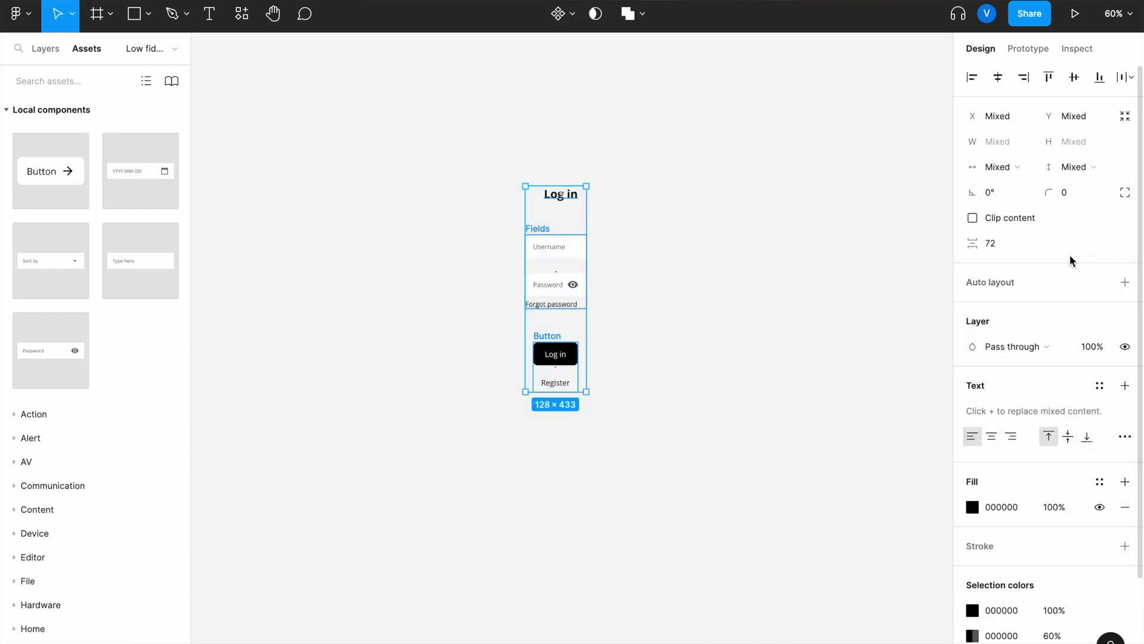
key(ctrl+g)
click(1125, 257)
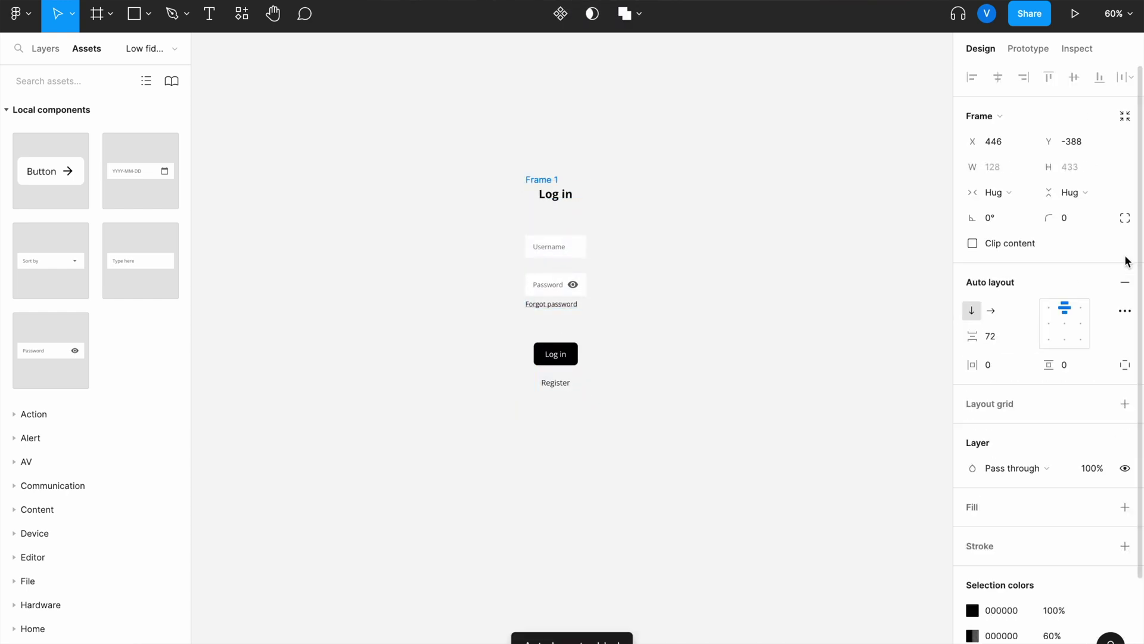
Step: Set the vertical spacing between items in the outer log-in form frame to 48
click(991, 337)
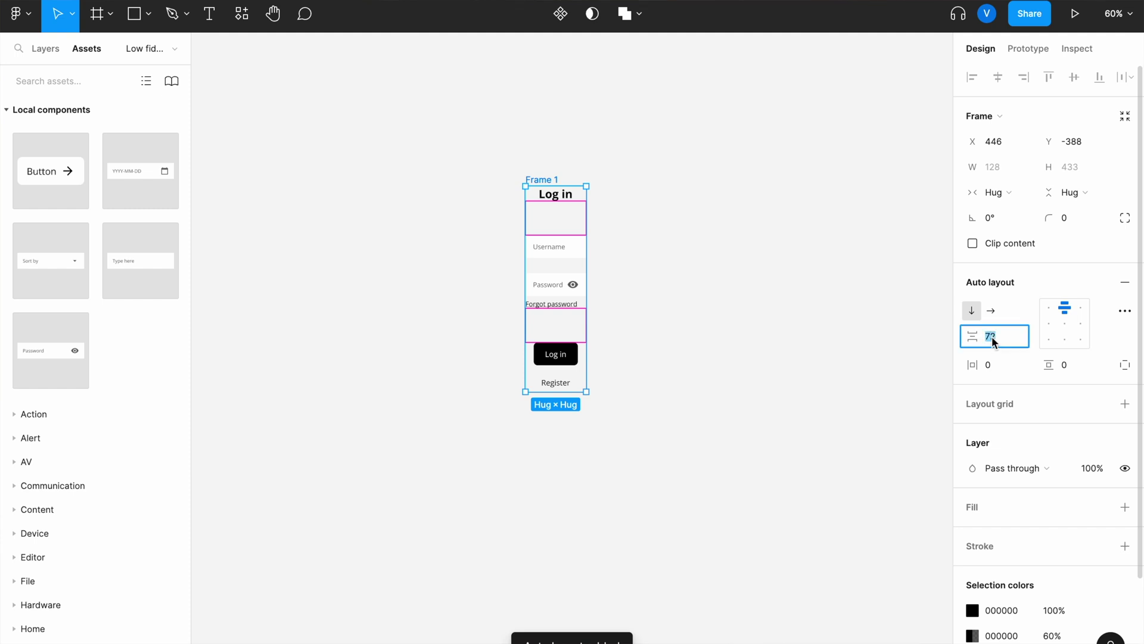
text(48)
key(Return)
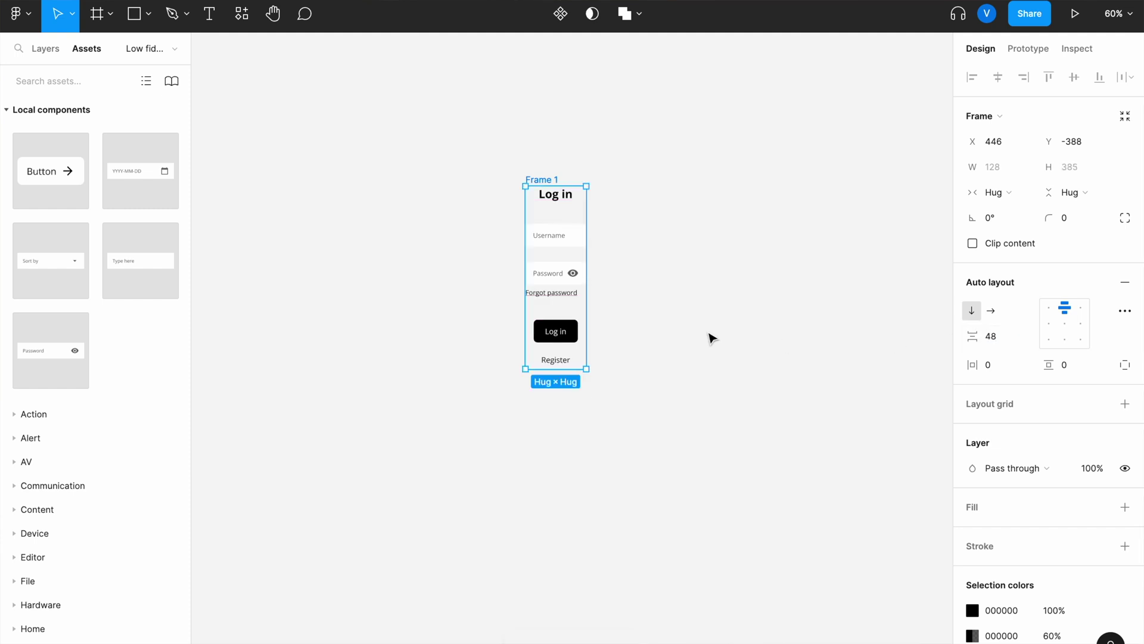
click(680, 330)
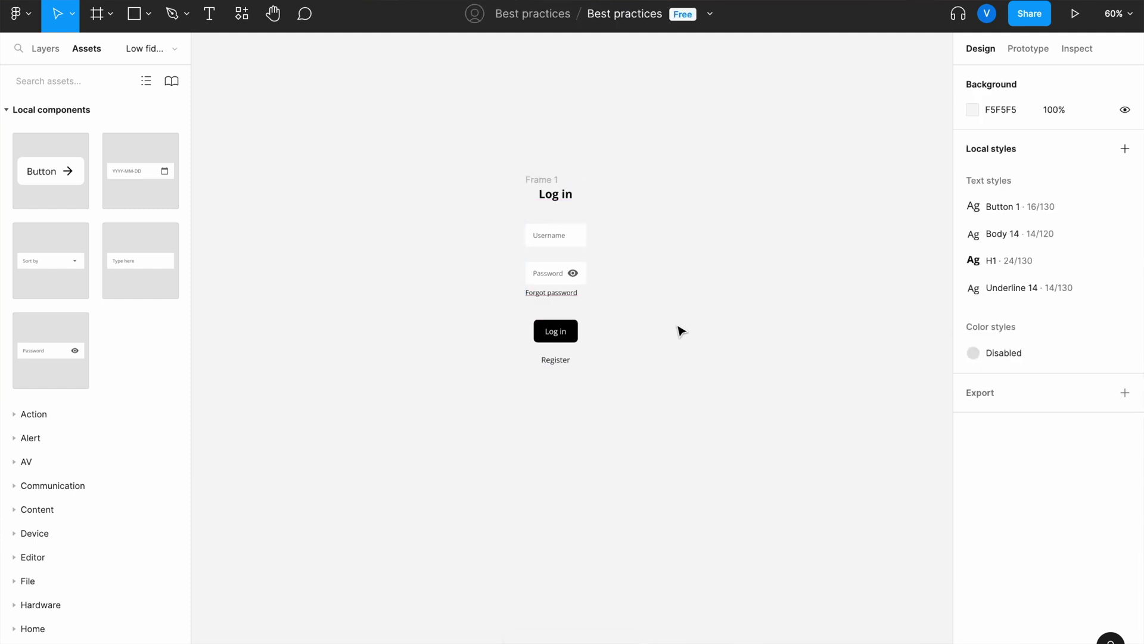
Step: Set the horizontal resizing of the Fields frame holding the username and password inputs to Fill container
click(553, 188)
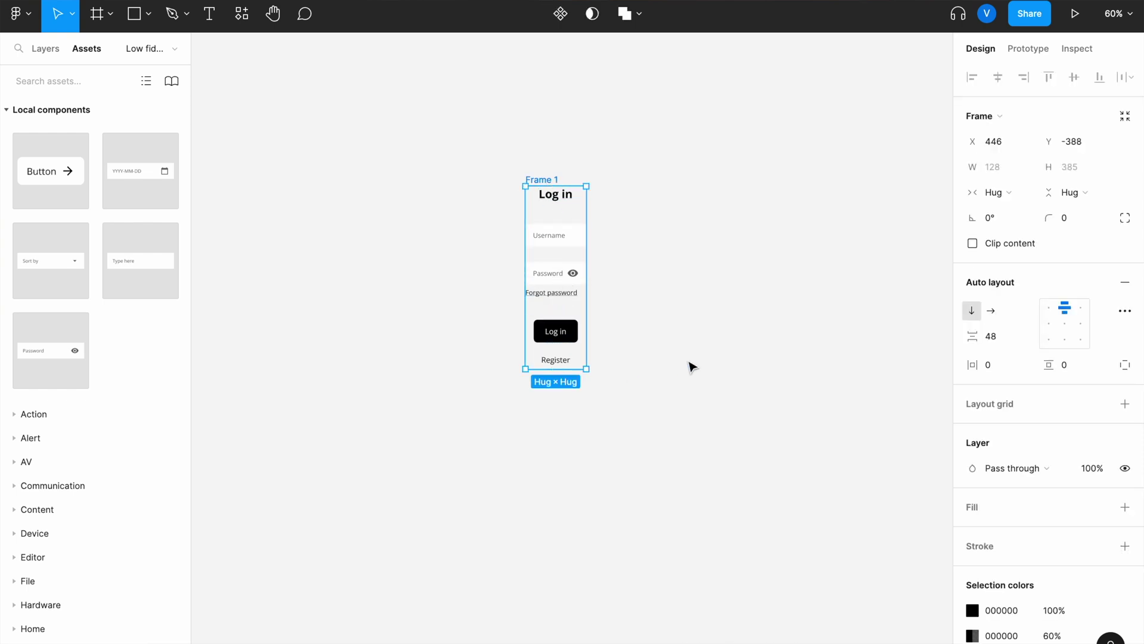
click(689, 365)
click(544, 183)
click(575, 270)
click(1008, 197)
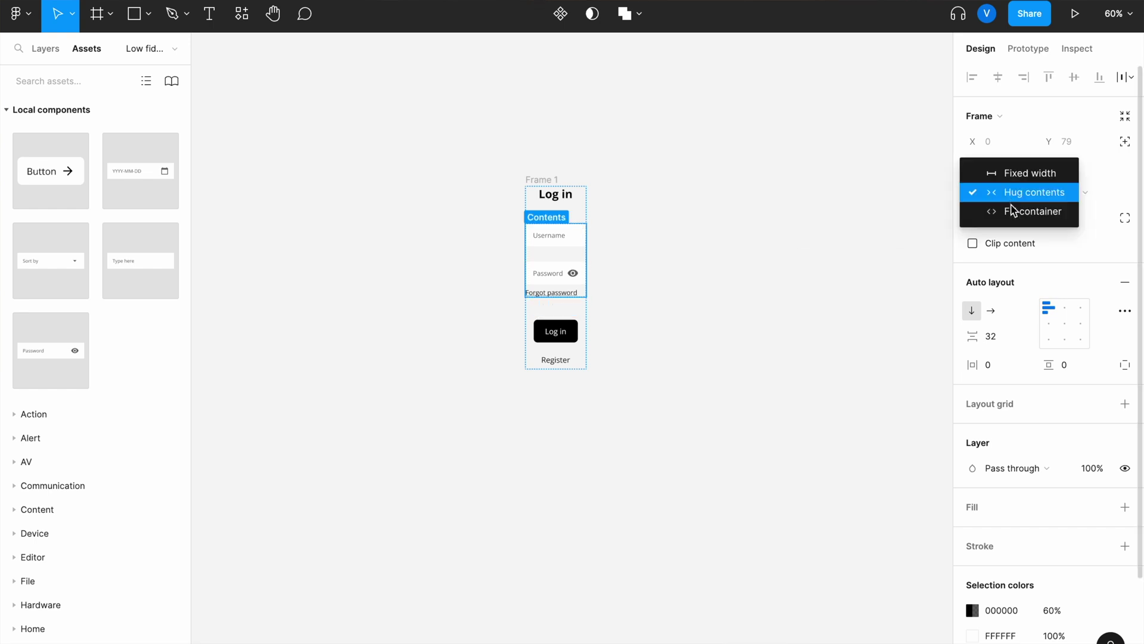
click(1016, 209)
click(681, 325)
Step: Set the horizontal resizing of the frame holding the Log in and Register buttons to Fill container
click(545, 358)
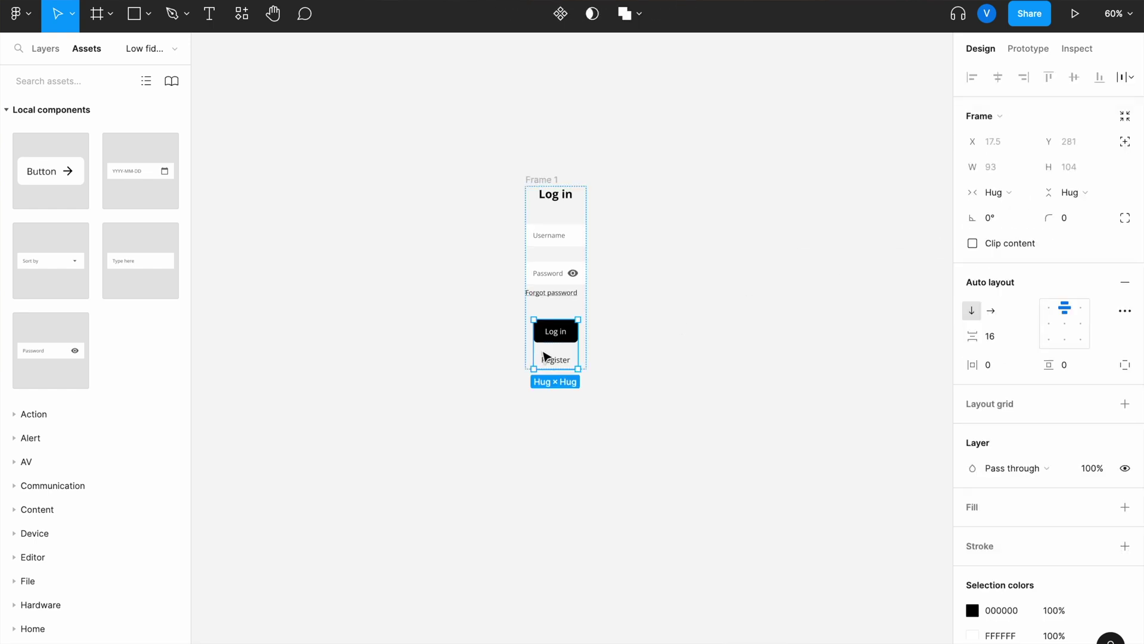
click(1007, 193)
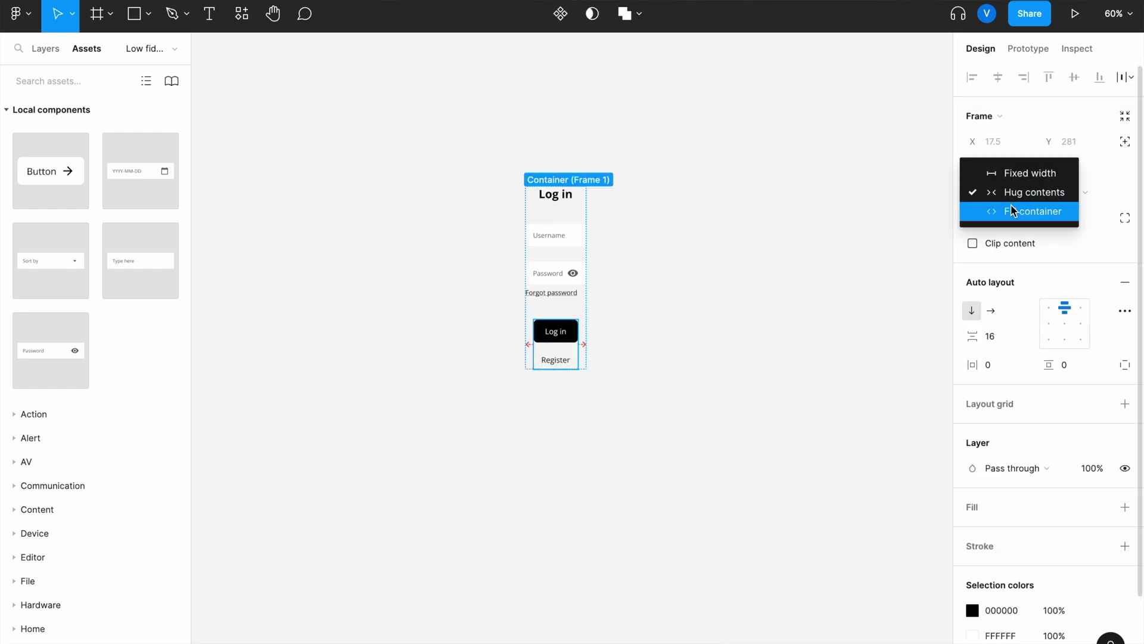
click(1011, 205)
click(845, 267)
click(539, 180)
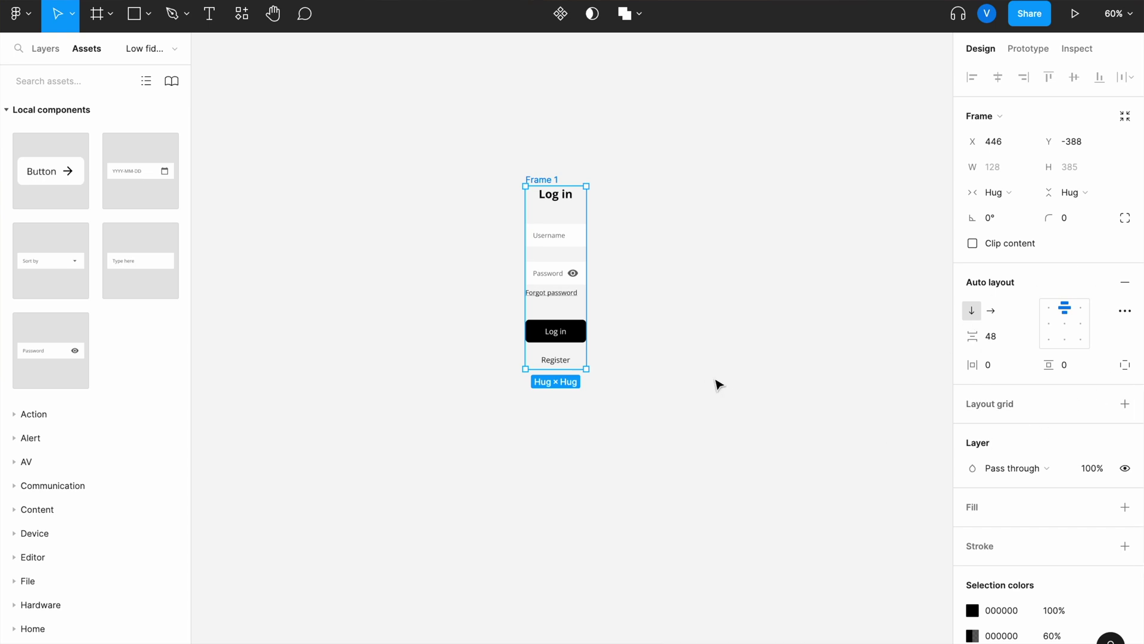
click(871, 308)
Step: Add an iPhone 14 preset frame (390 × 844) beside the log-in form
scroll(871, 308, down, 3)
scroll(871, 309, right, 3)
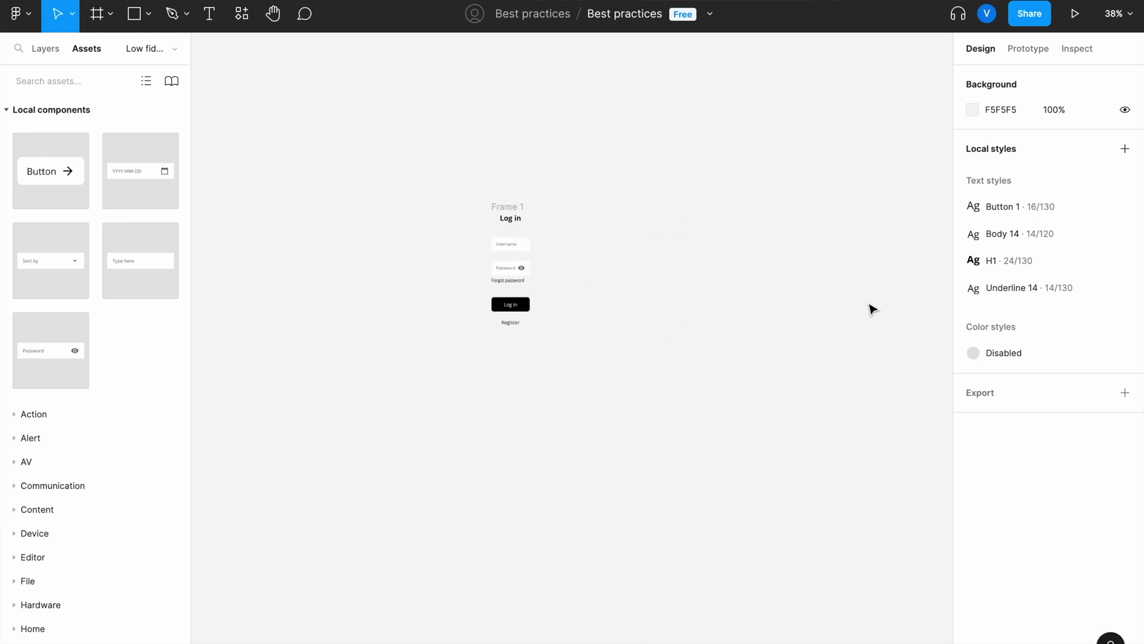
scroll(540, 263, up, 2)
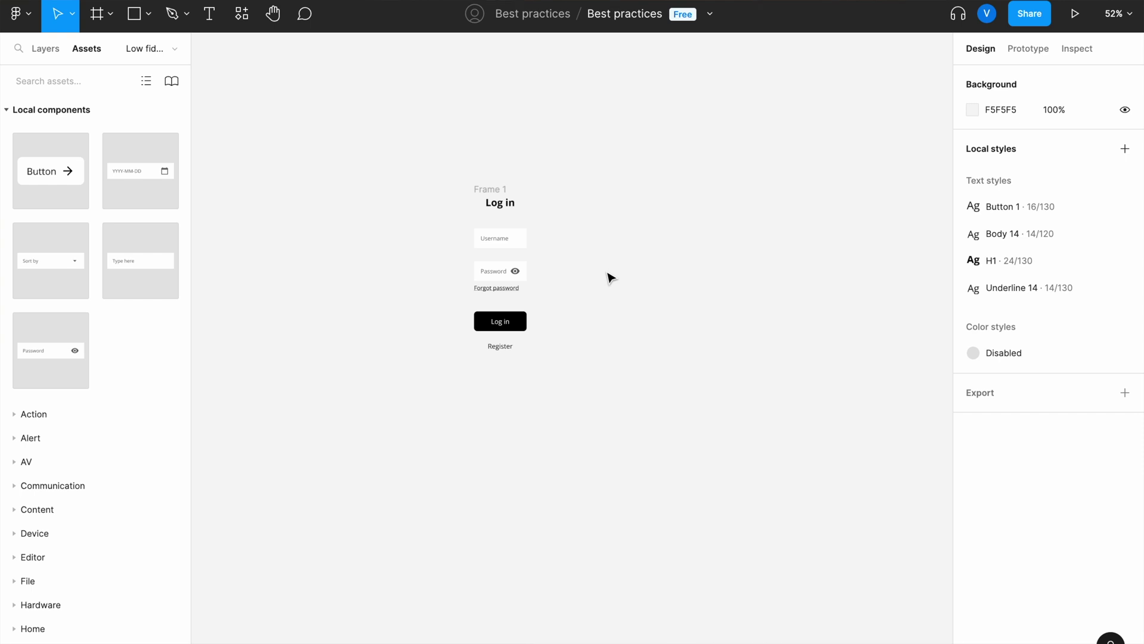
scroll(611, 278, right, 3)
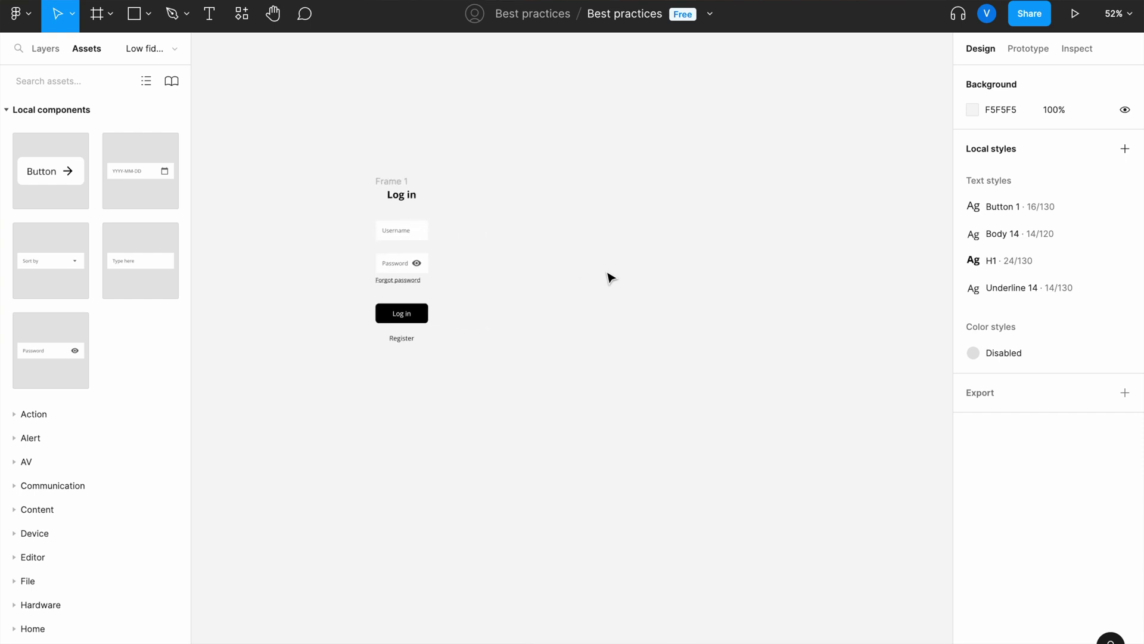
click(95, 13)
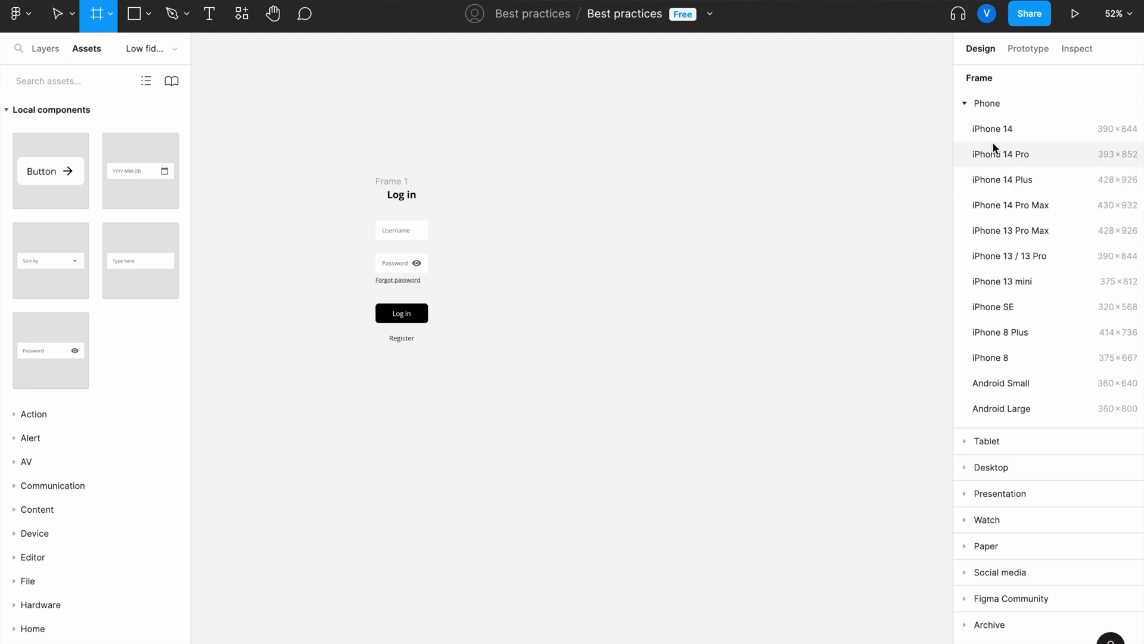
click(1097, 132)
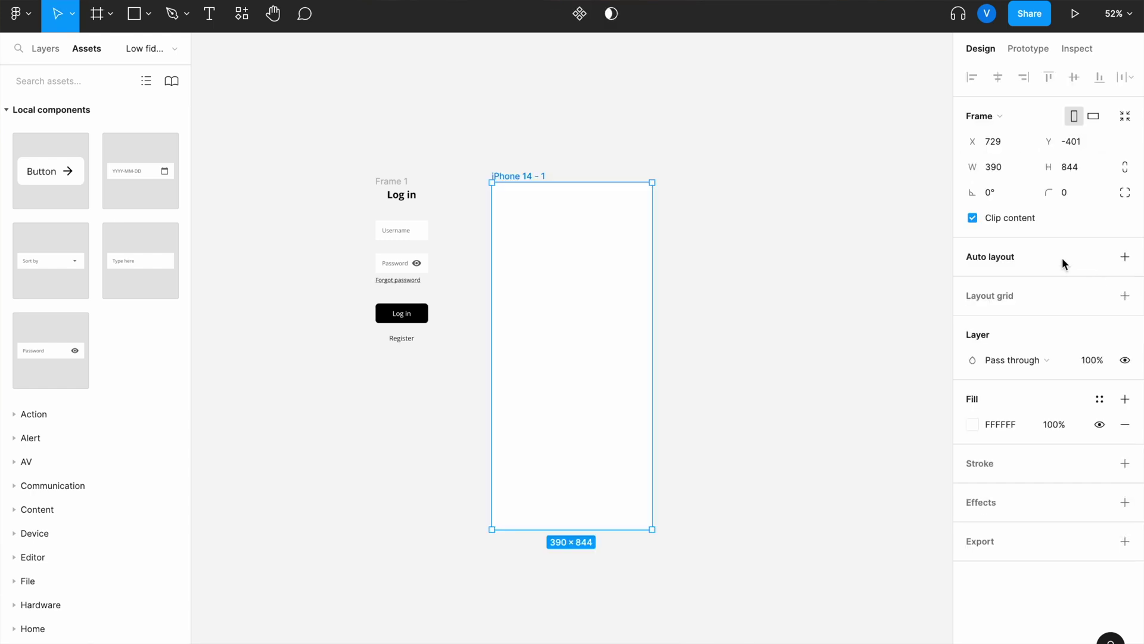
Step: Apply auto layout to the iPhone 14 frame and set both its width and height to Fixed
click(1126, 257)
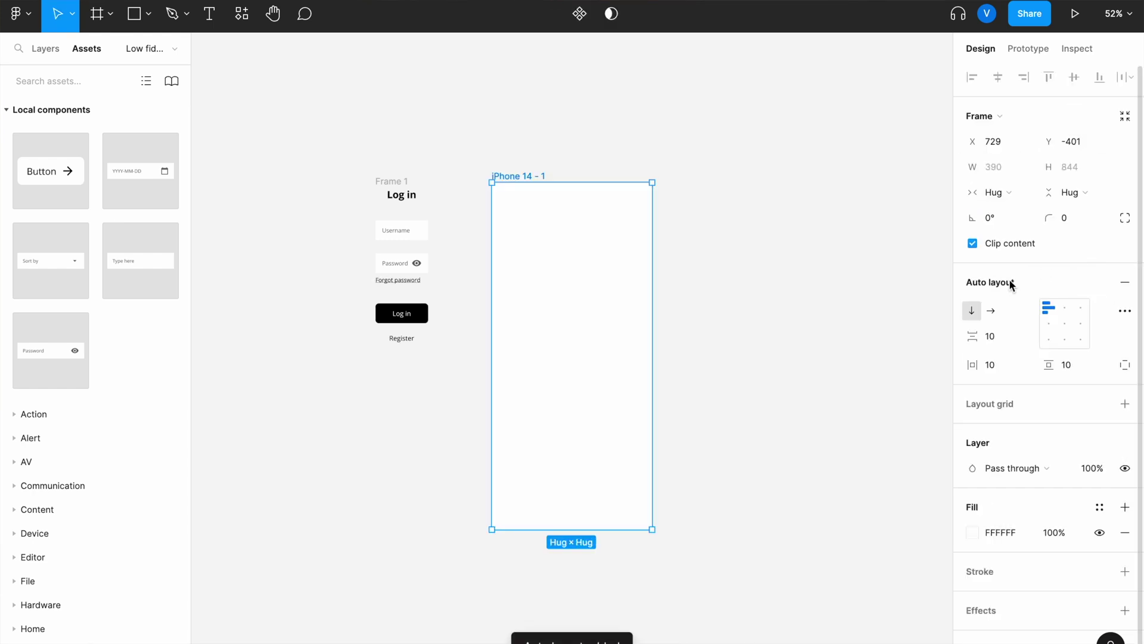
click(1010, 191)
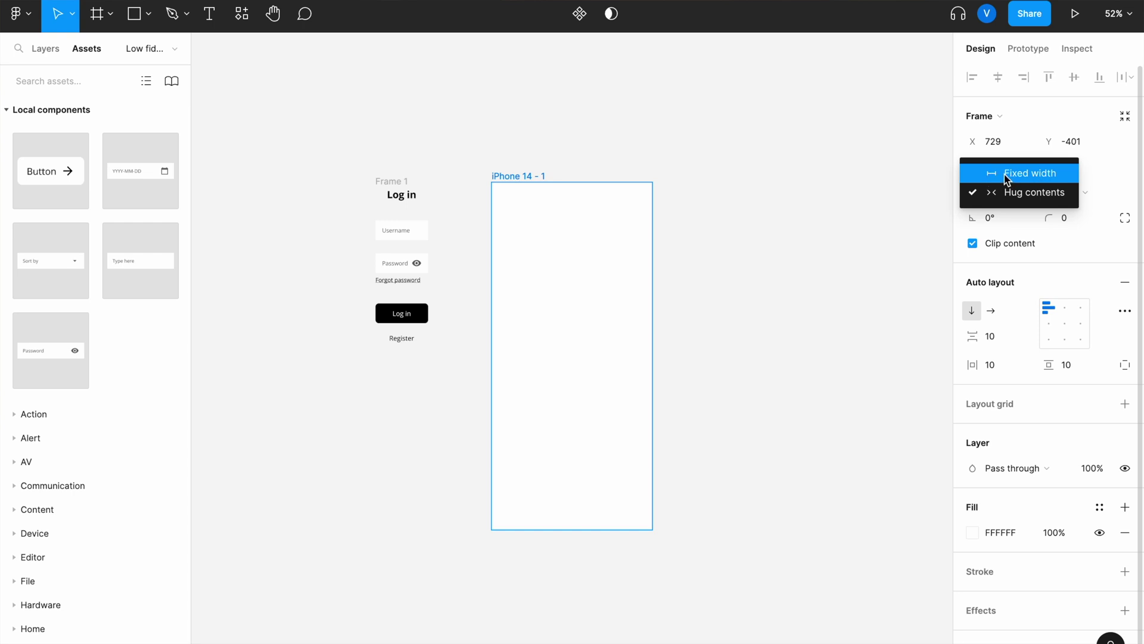
click(1035, 175)
click(1061, 189)
click(1064, 177)
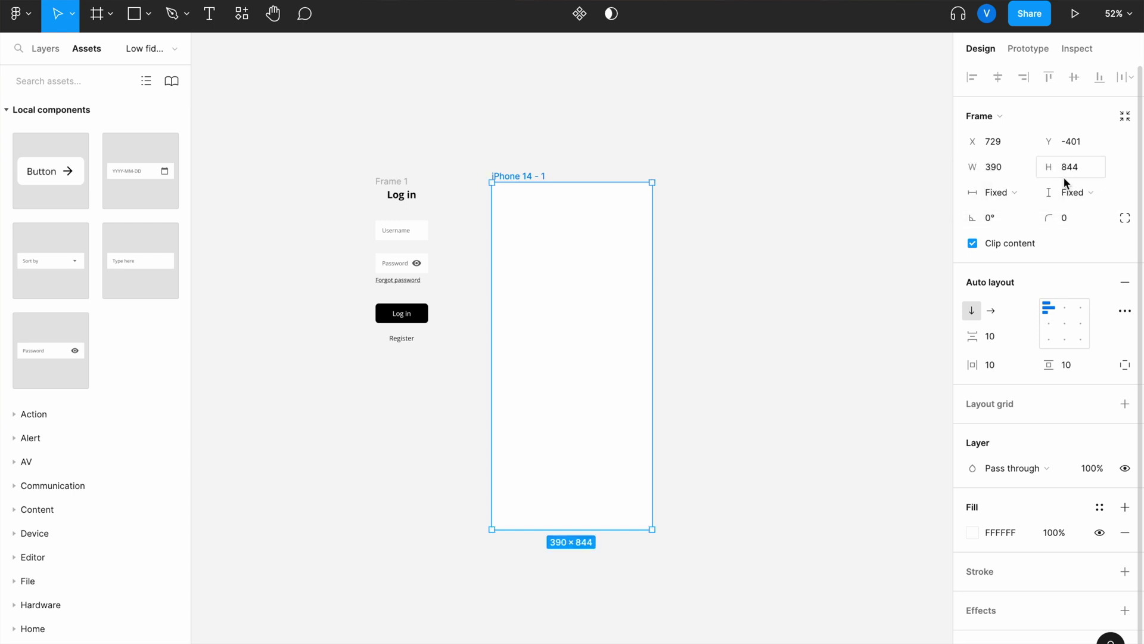
Step: Set the vertical spacing between items in the iPhone 14 frame to 0
click(996, 332)
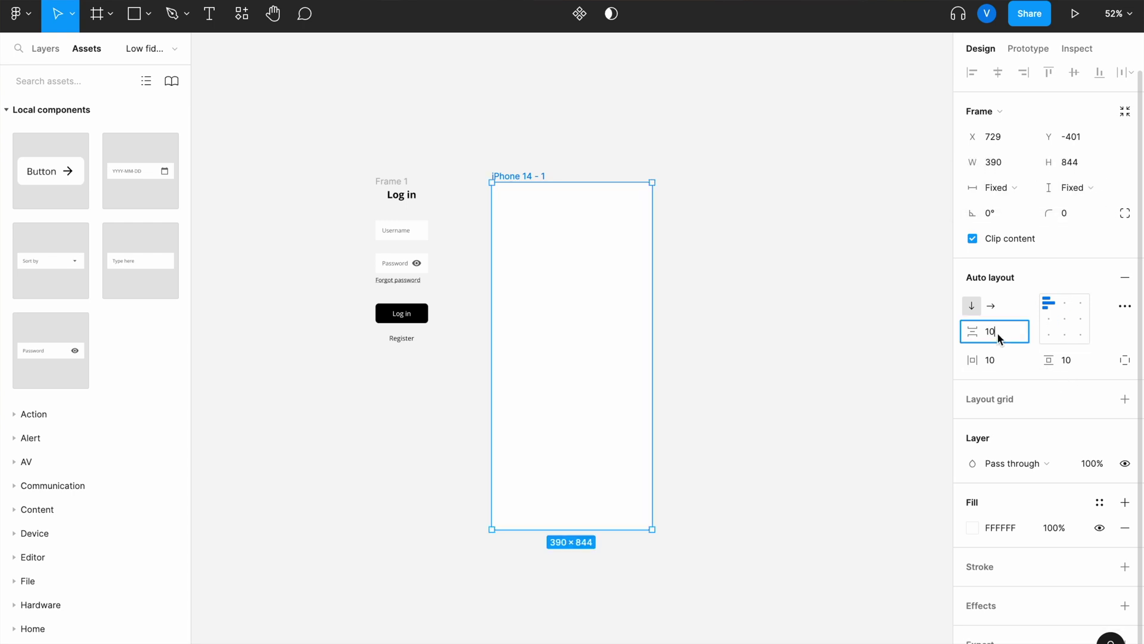
text(0)
key(Return)
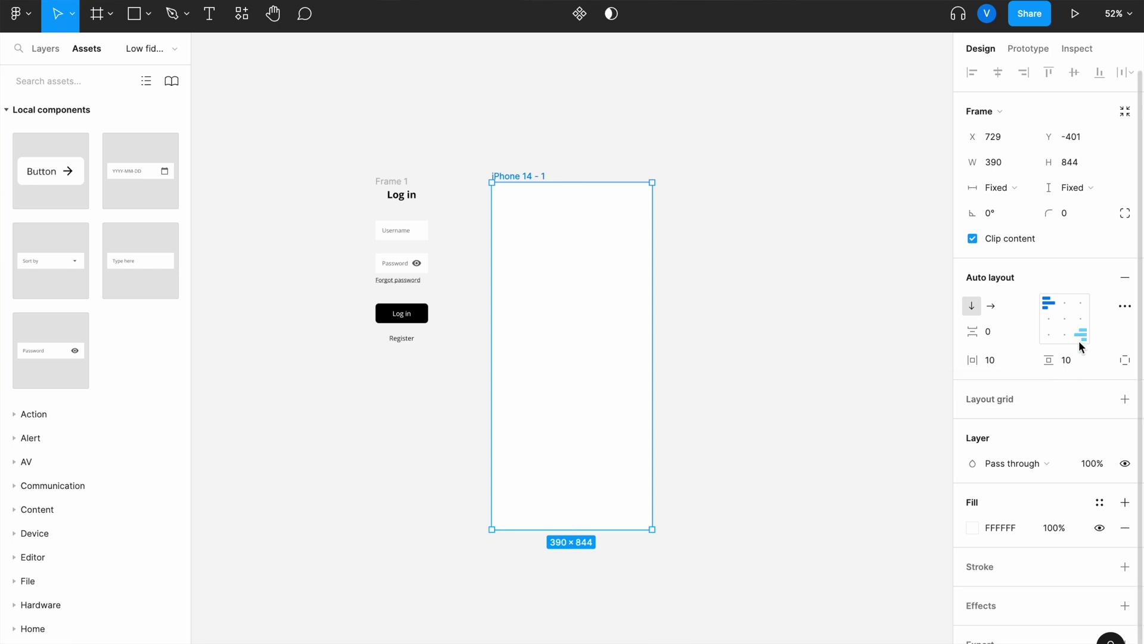
Step: Set the horizontal padding of the iPhone 14 frame to 16
click(1005, 365)
key(BackSpace)
text(6)
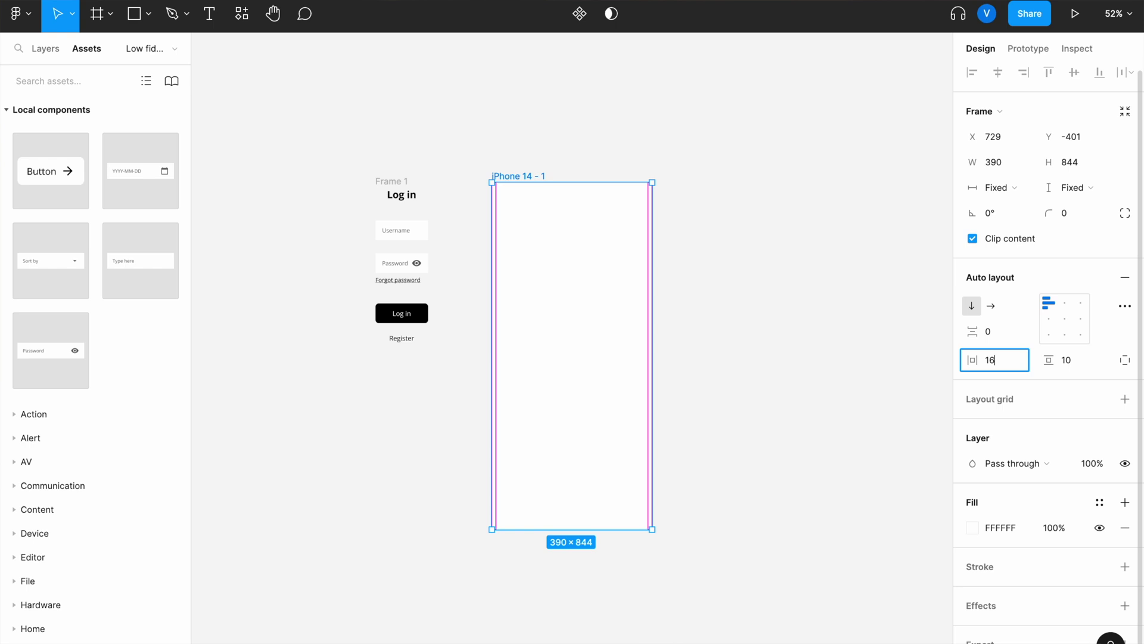
key(Return)
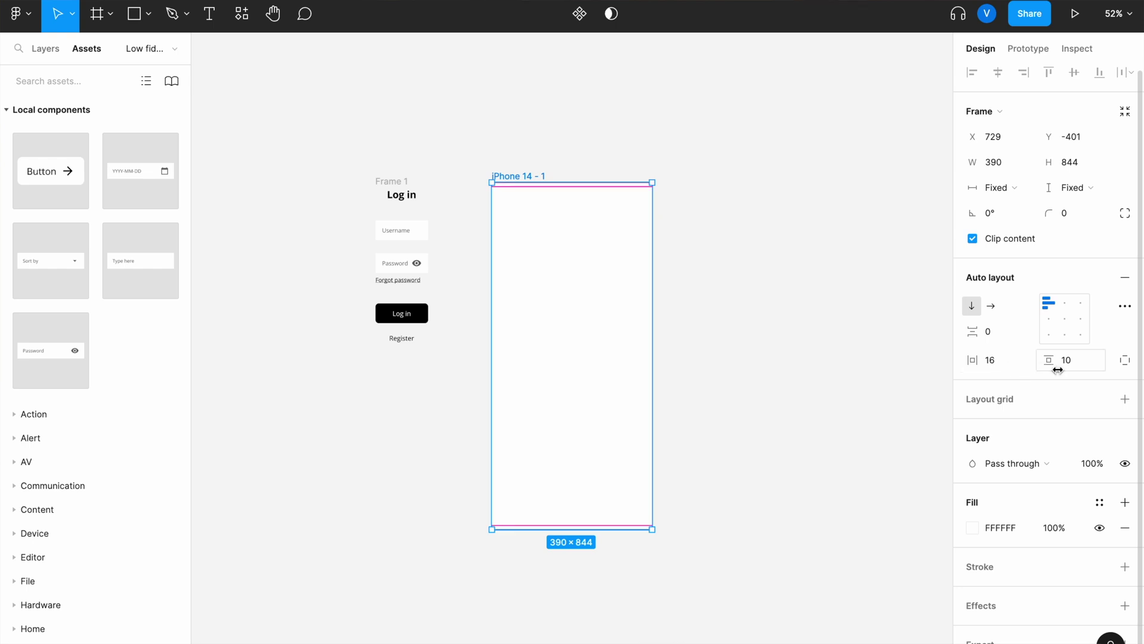
Step: Set the horizontal padding of the iPhone 14 frame to 24
click(1017, 366)
text(24)
key(Return)
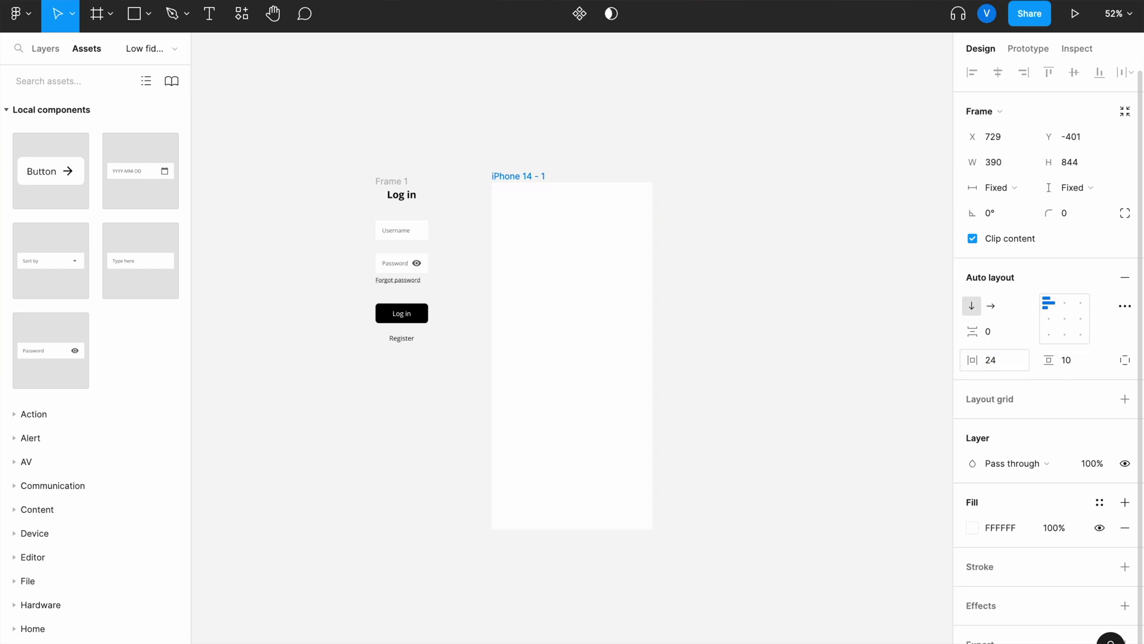
Step: Switch the iPhone 14 frame to individual paddings, with top padding 96 and bottom padding 48
click(1125, 359)
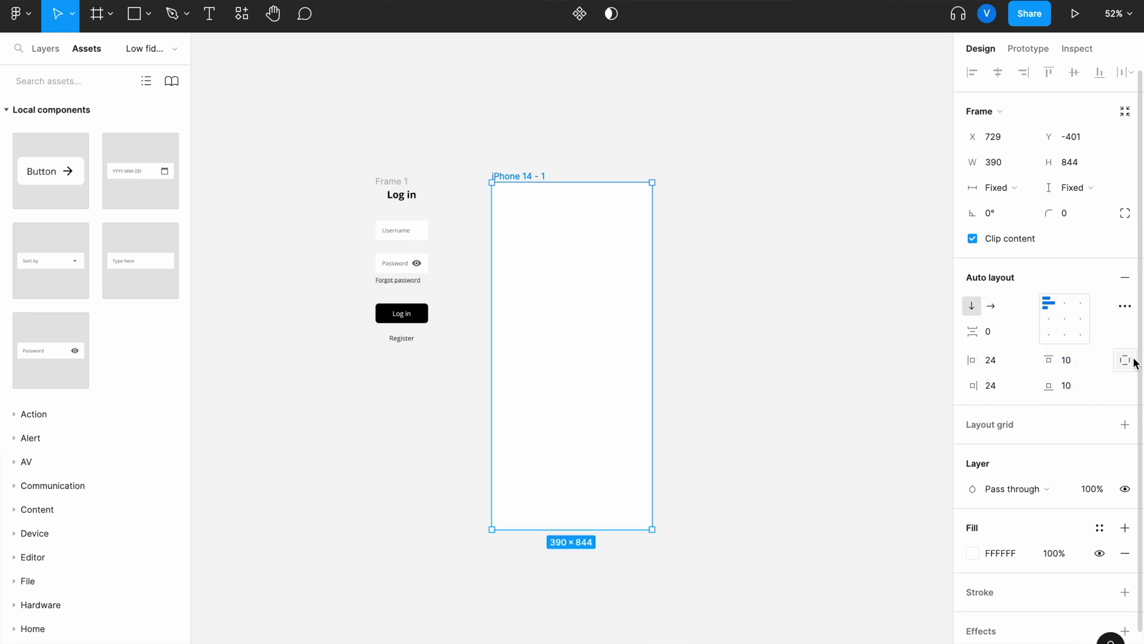
click(1072, 357)
text(96)
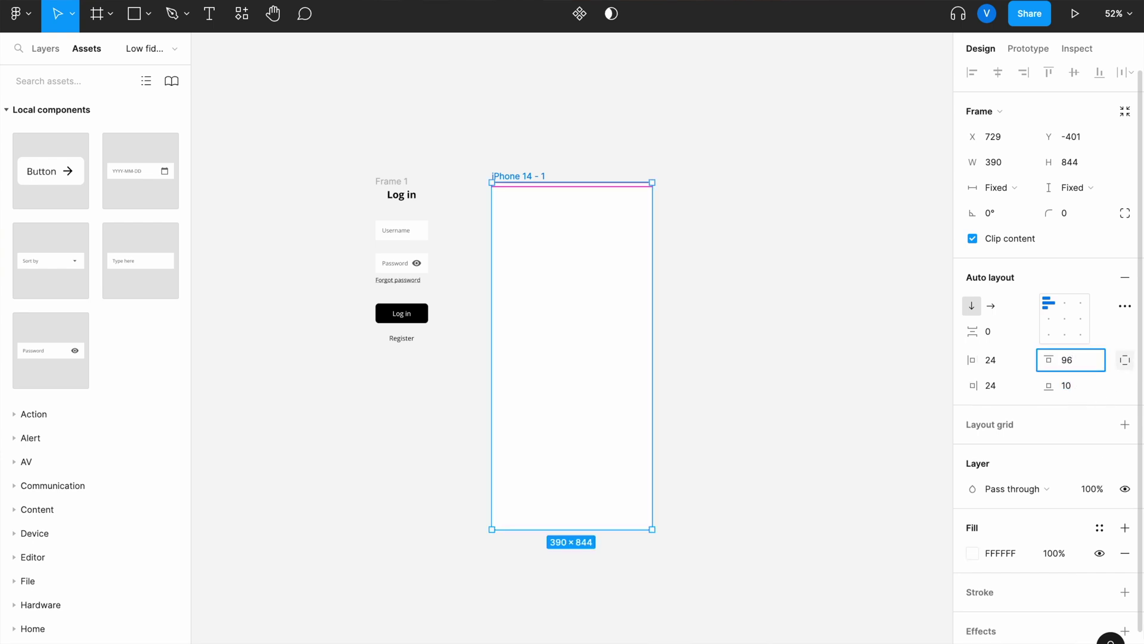
key(Return)
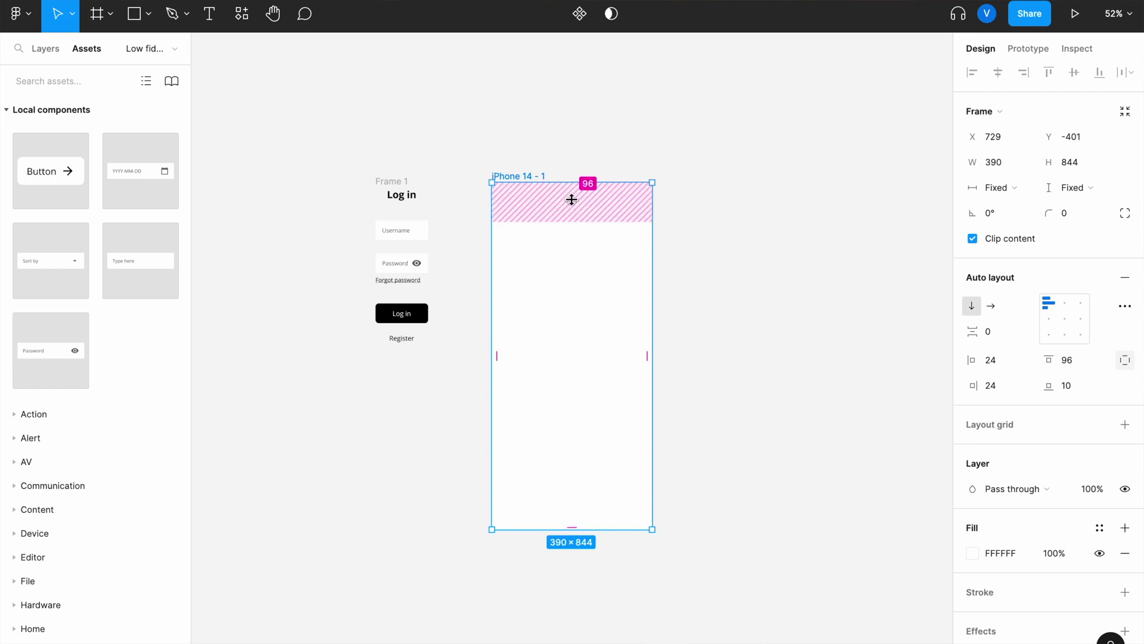
click(1076, 388)
text(48)
key(Return)
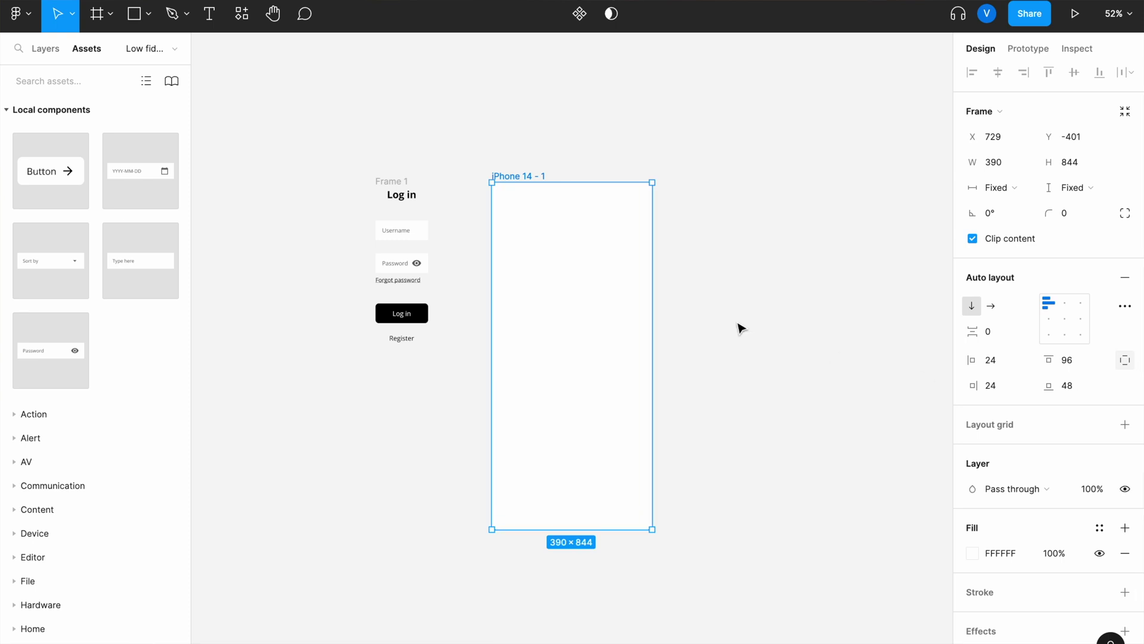
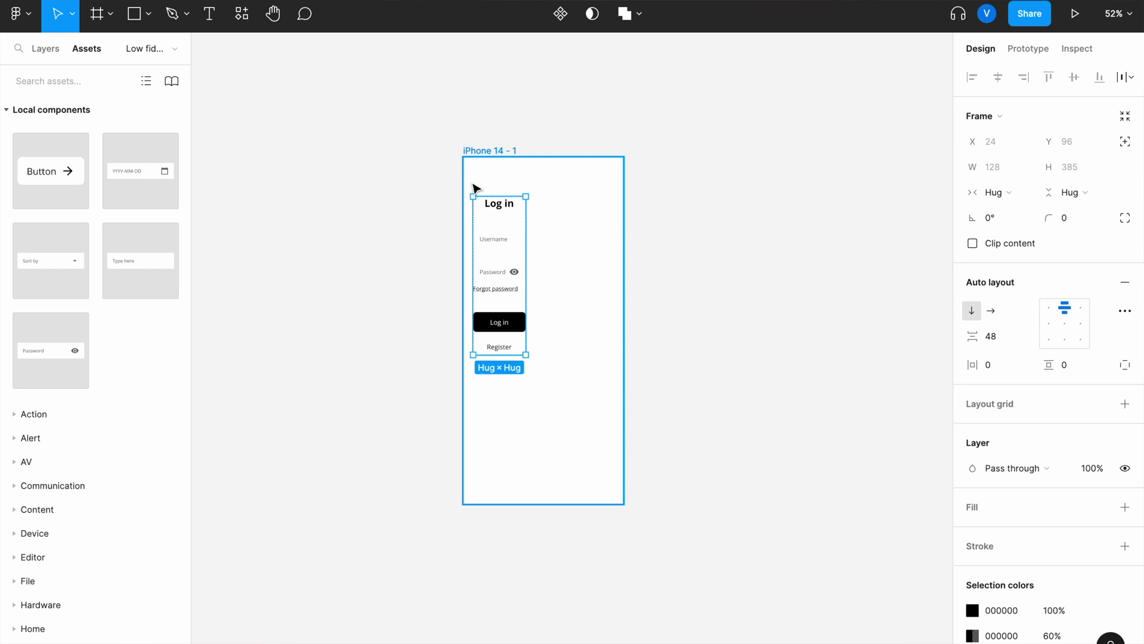
Step: Set the auto layout alignment of the iPhone 14 frame to top center
click(419, 194)
click(500, 152)
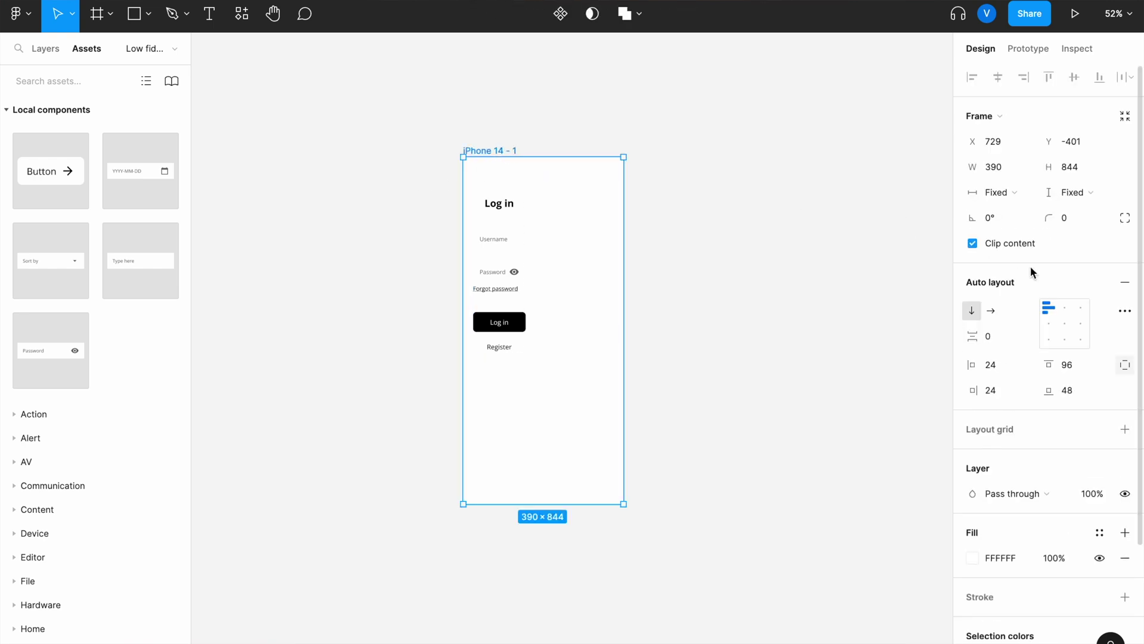
click(1064, 307)
click(774, 310)
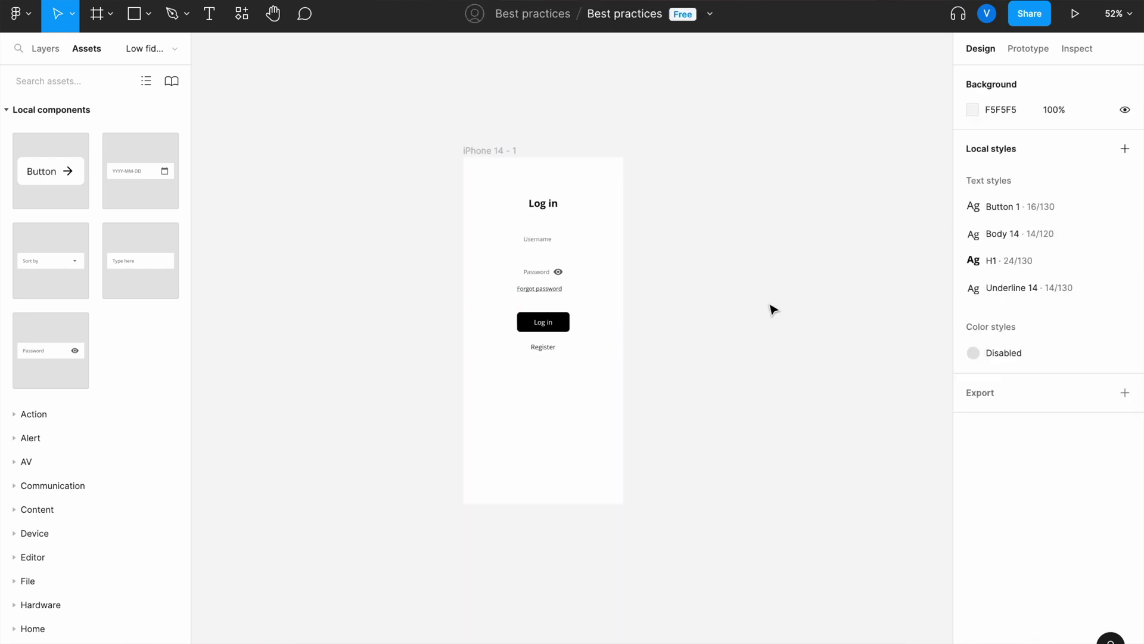
Step: Set the horizontal resizing of the log-in form frame inside the iPhone 14 frame to Fill container
click(550, 282)
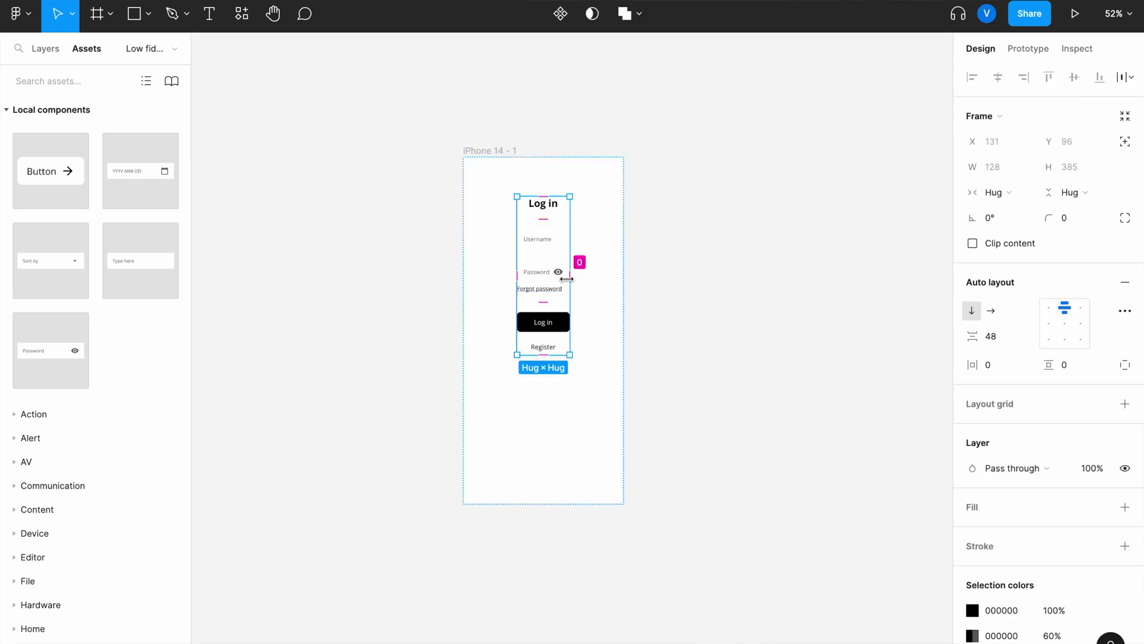
click(1007, 192)
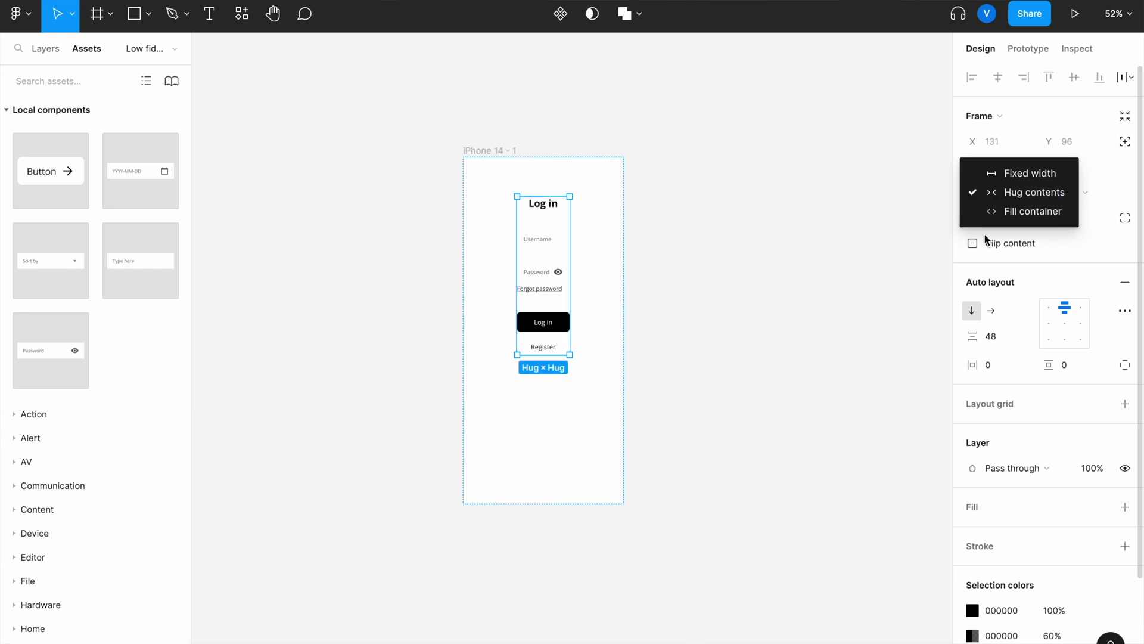
click(1008, 212)
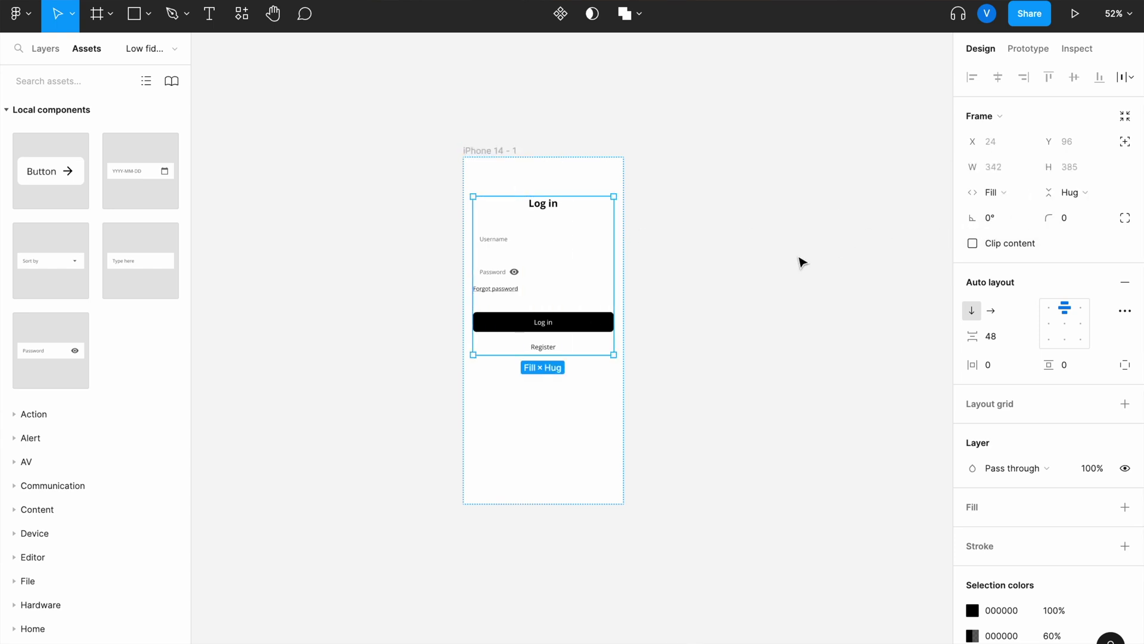
click(733, 269)
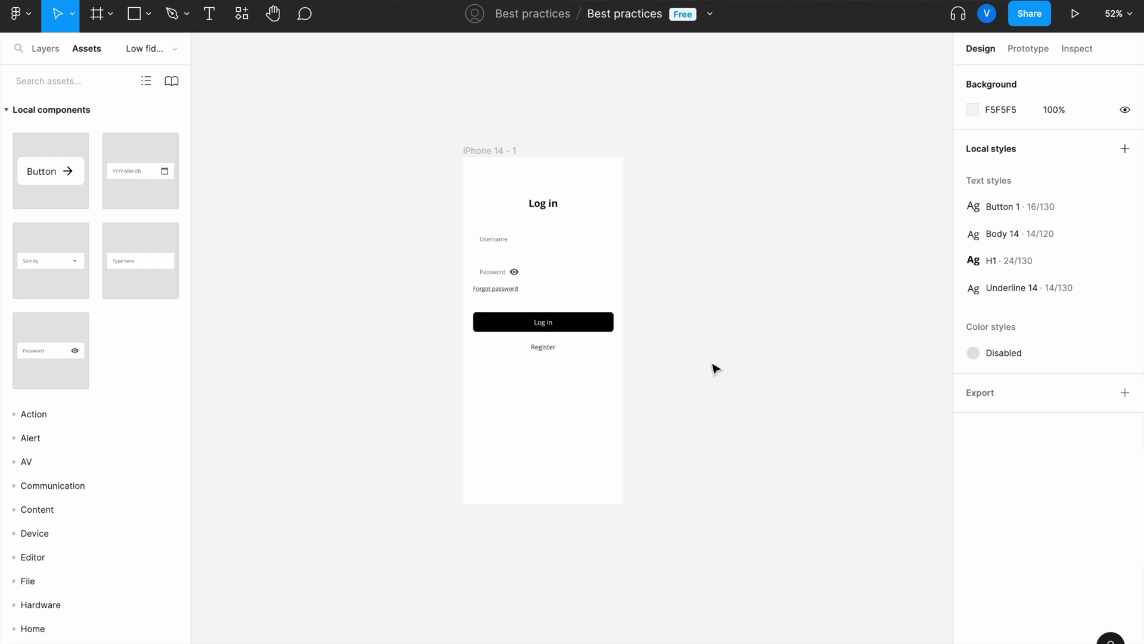
Step: Change the fill of the iPhone 14 frame to the gray document color CCCCCC
scroll(474, 236, up, 3)
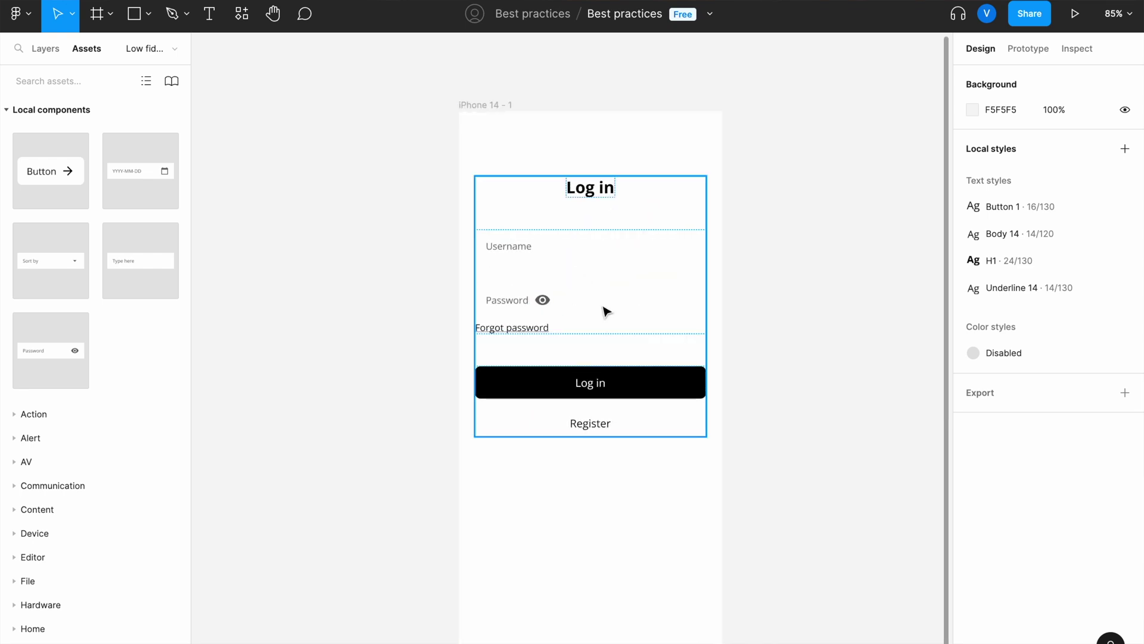
scroll(605, 312, down, 3)
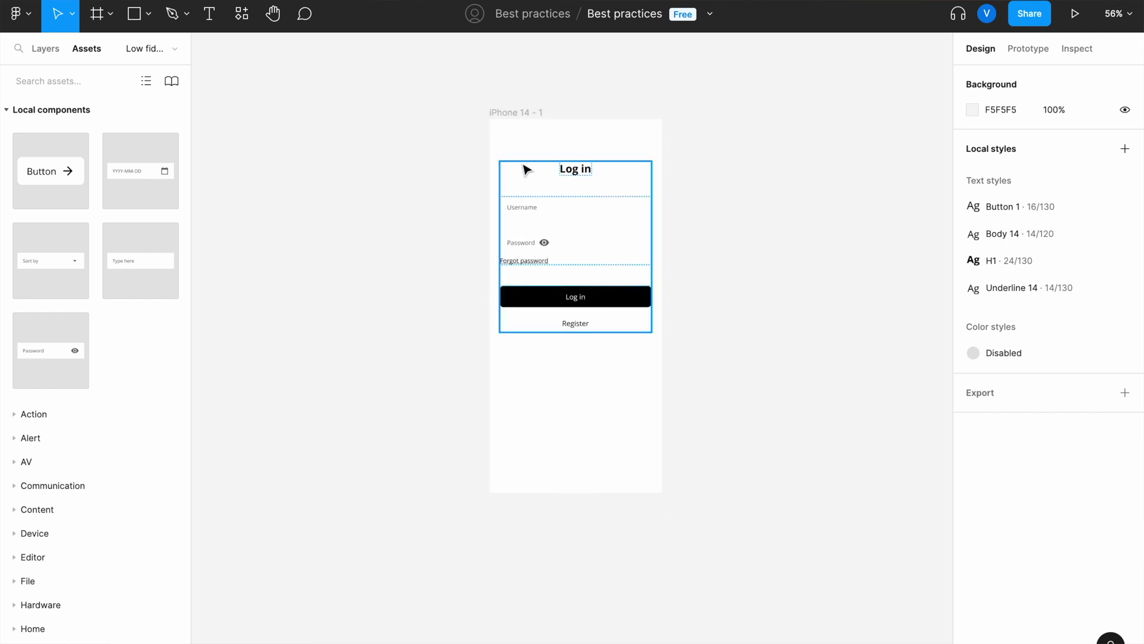
click(524, 115)
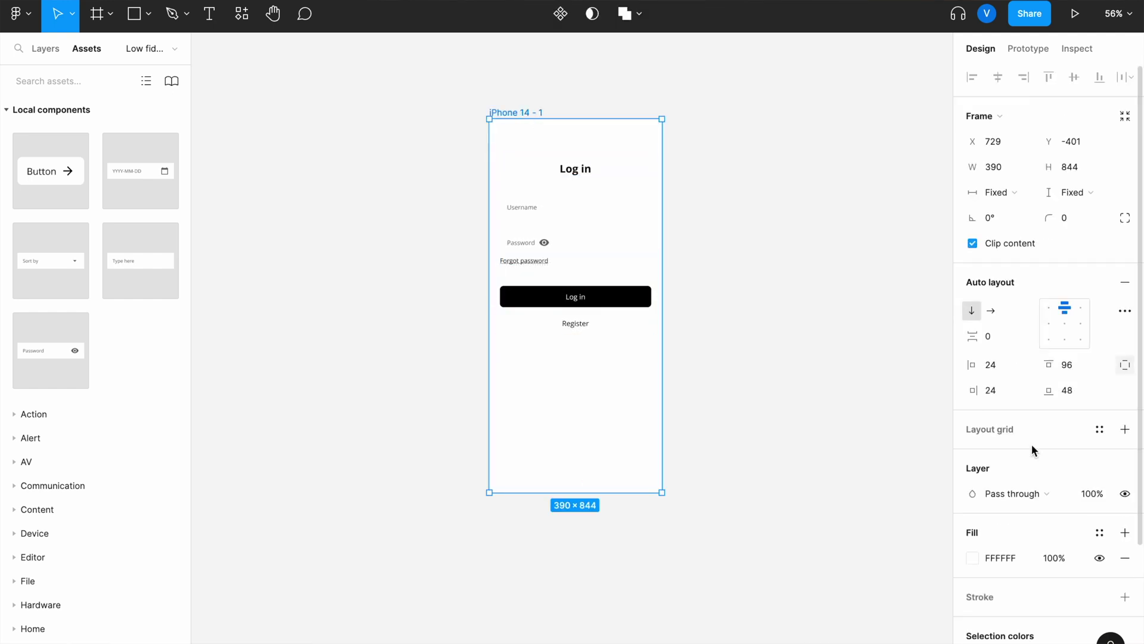
click(1008, 550)
click(976, 559)
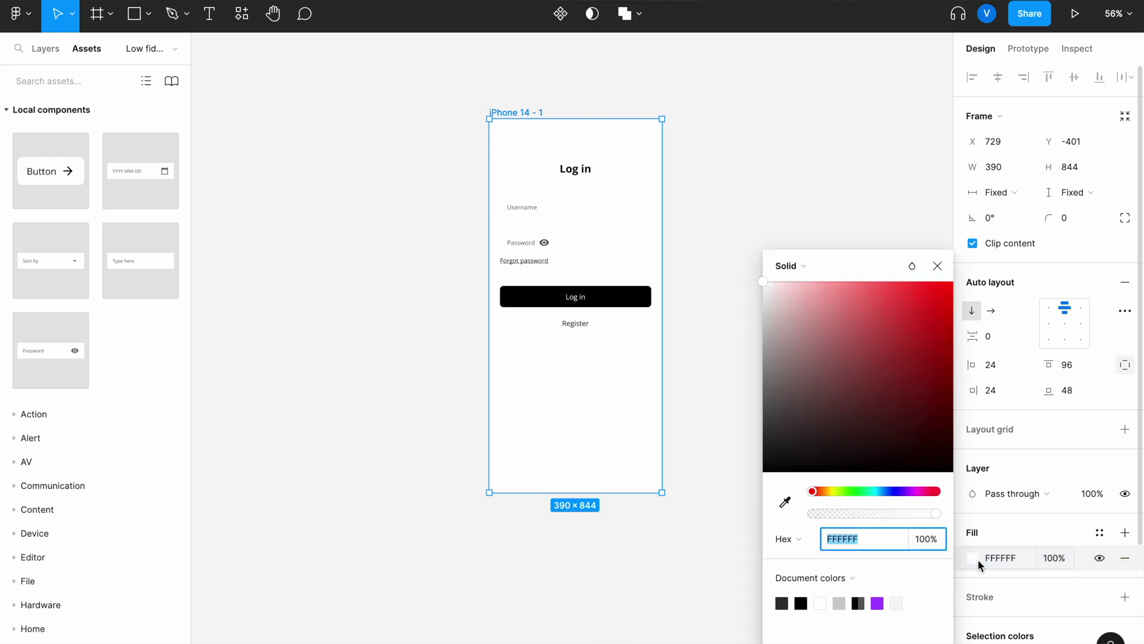
click(839, 602)
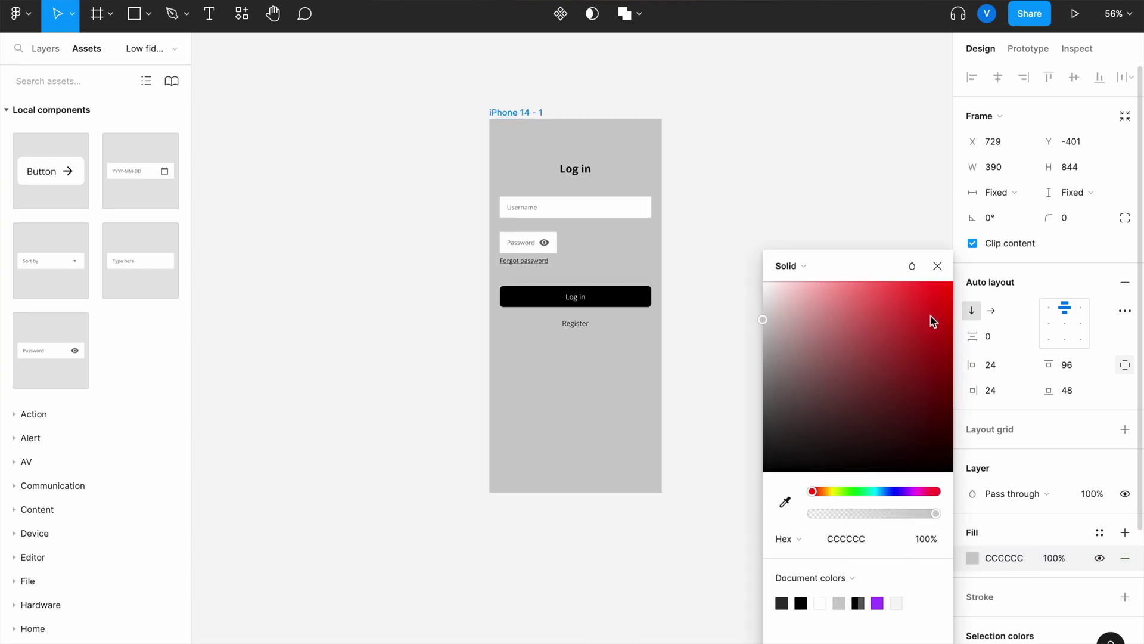
click(937, 266)
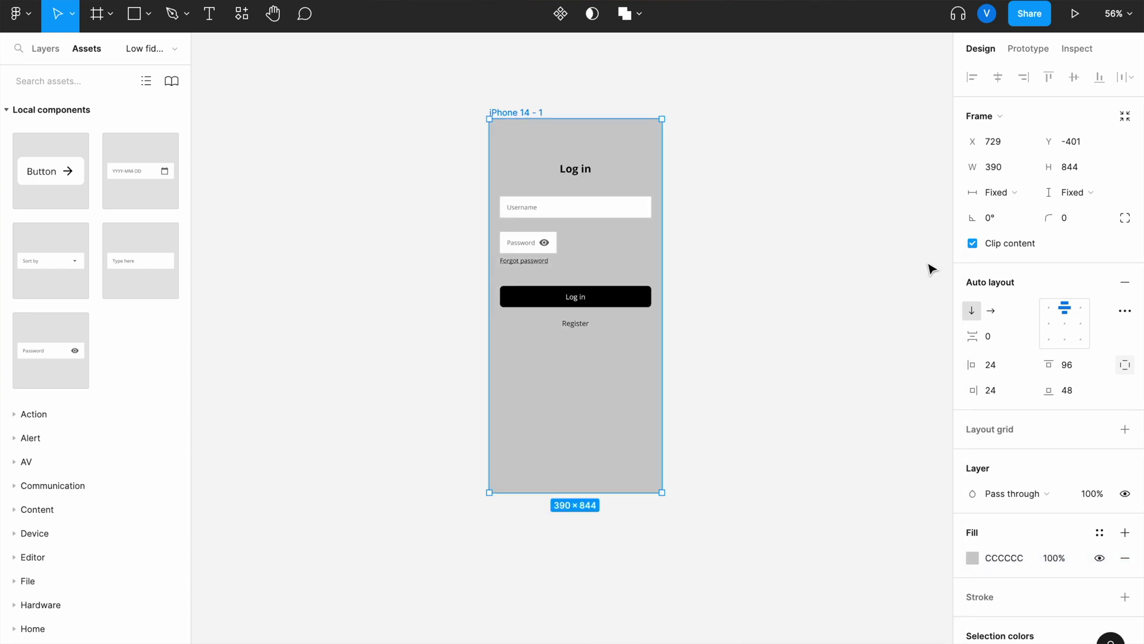
Step: Set the horizontal resizing of the nested frame holding the Password field and Forgot password link to Fill container
double_click(535, 249)
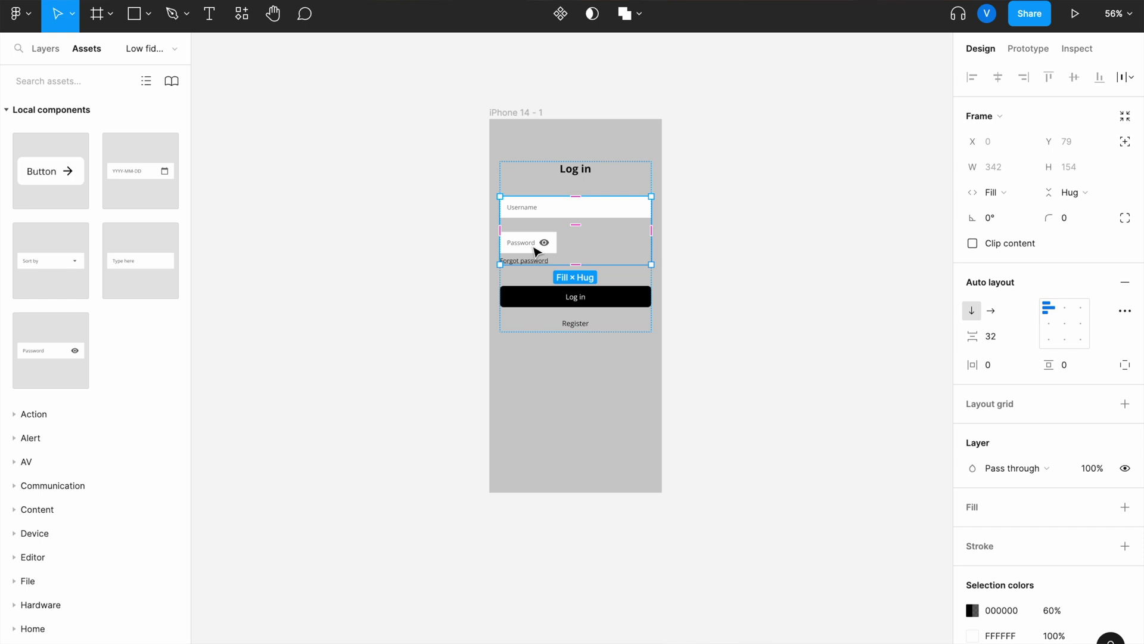
click(535, 251)
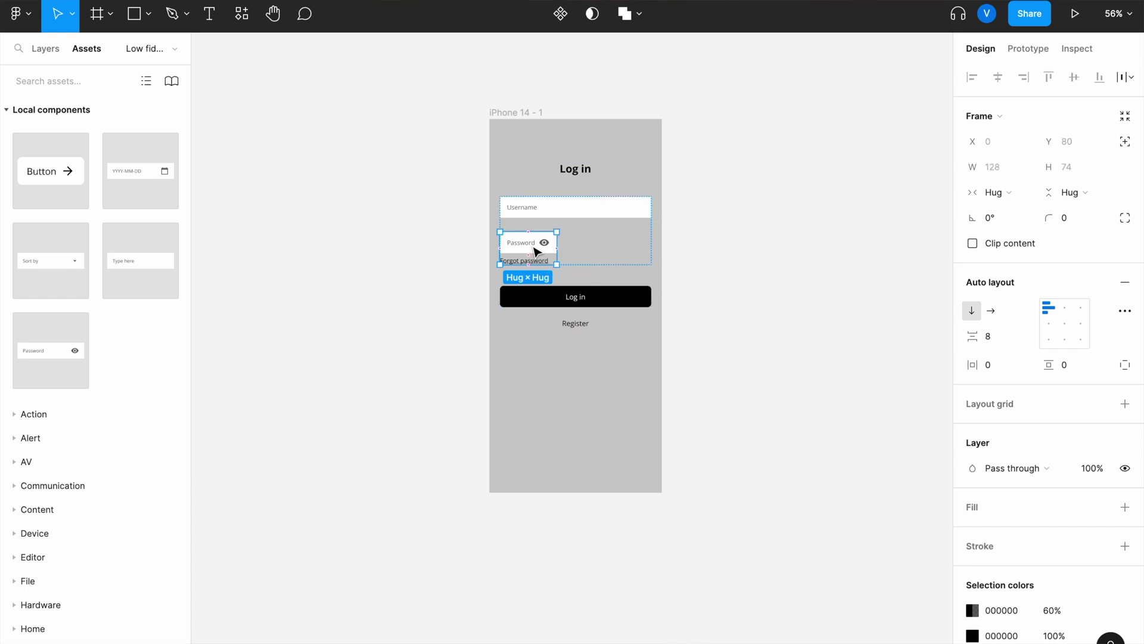
click(1009, 192)
click(1010, 210)
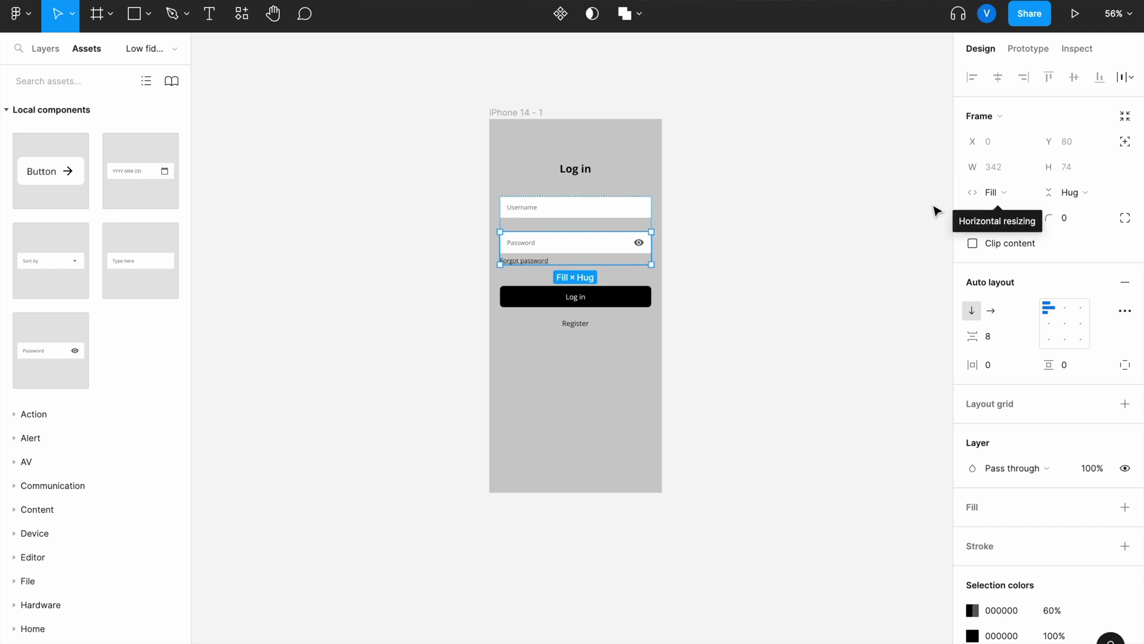
scroll(721, 266, up, 3)
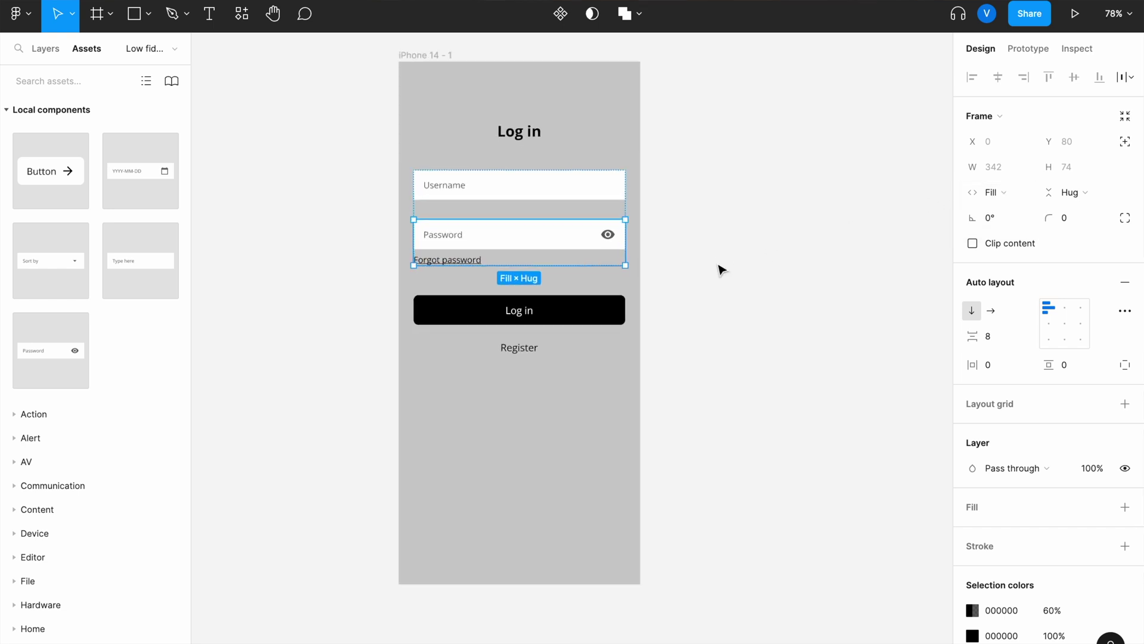
scroll(724, 256, down, 2)
click(727, 255)
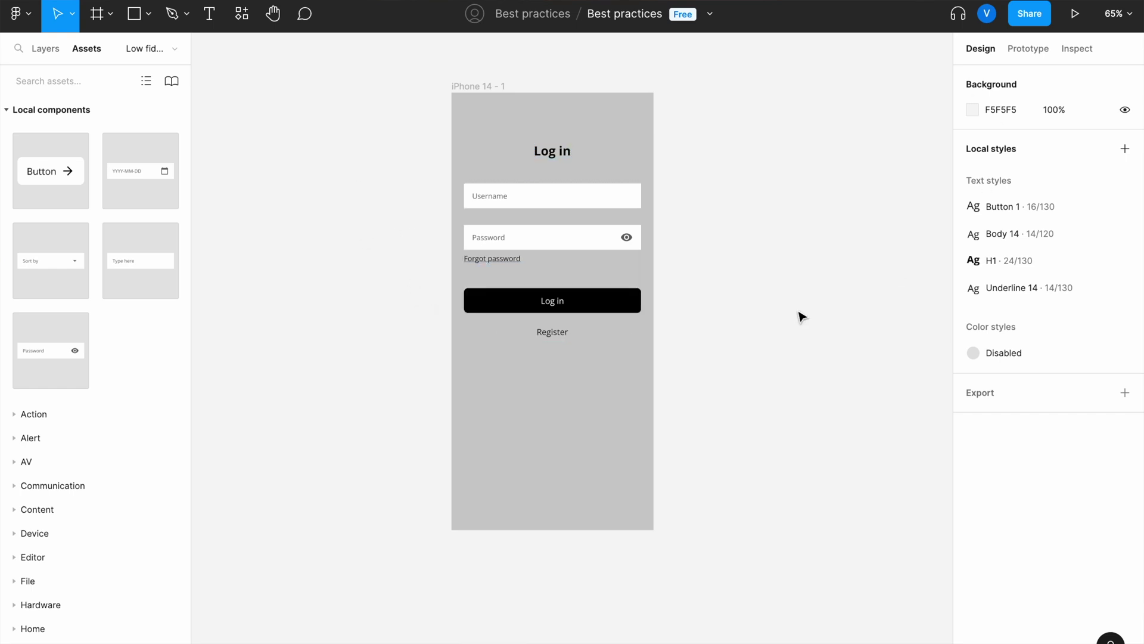
scroll(801, 316, down, 3)
scroll(802, 316, right, 3)
scroll(802, 316, down, 1)
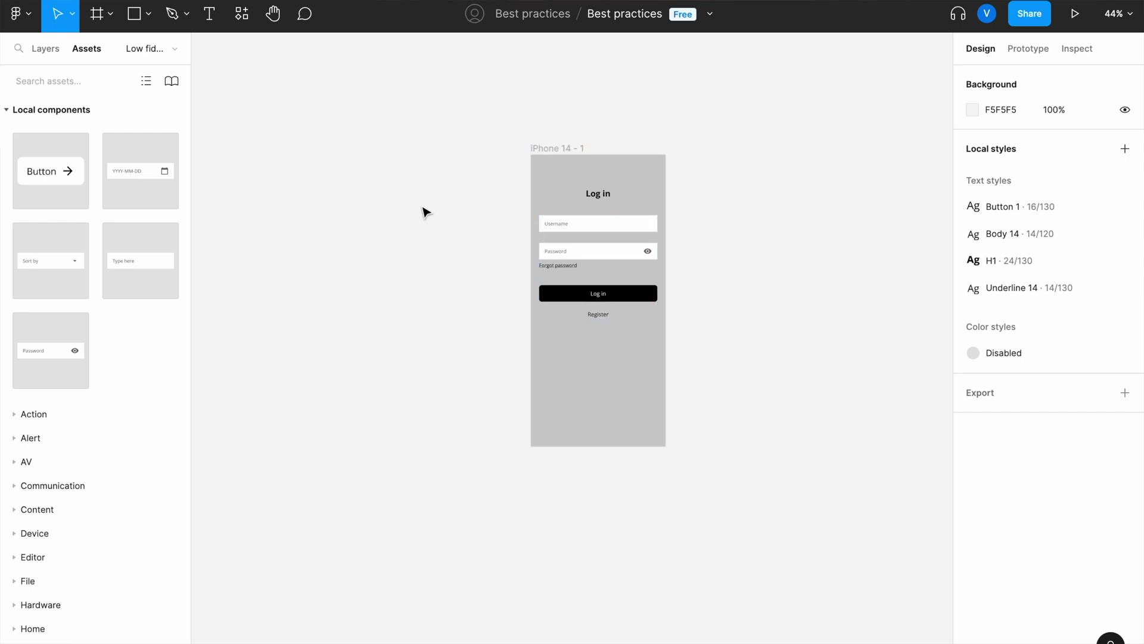
scroll(426, 210, right, 5)
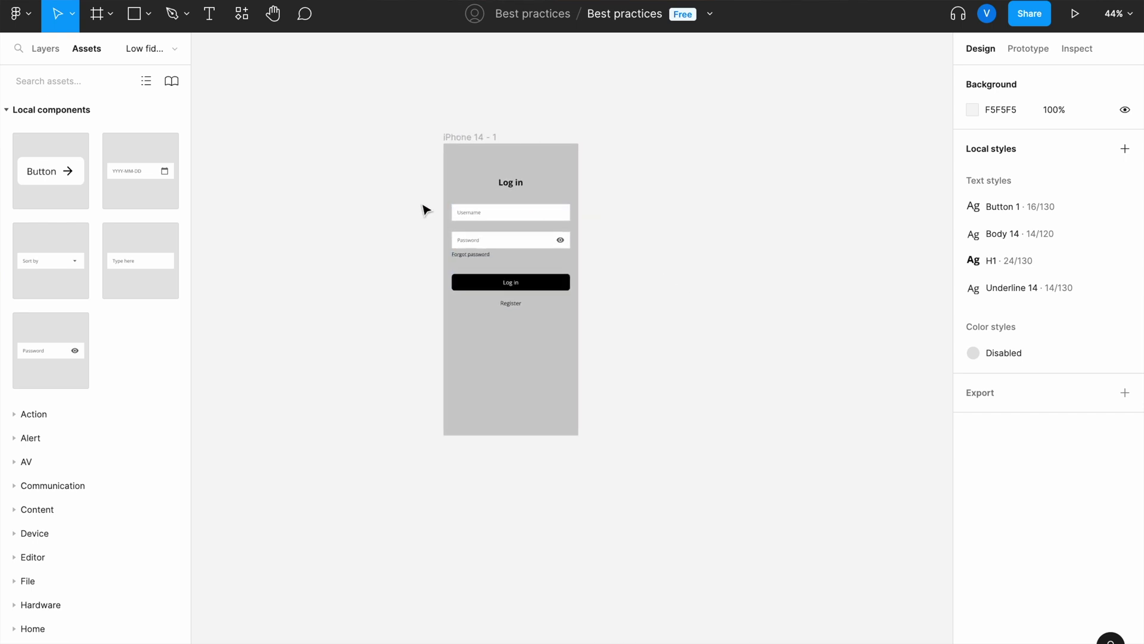
scroll(425, 210, up, 3)
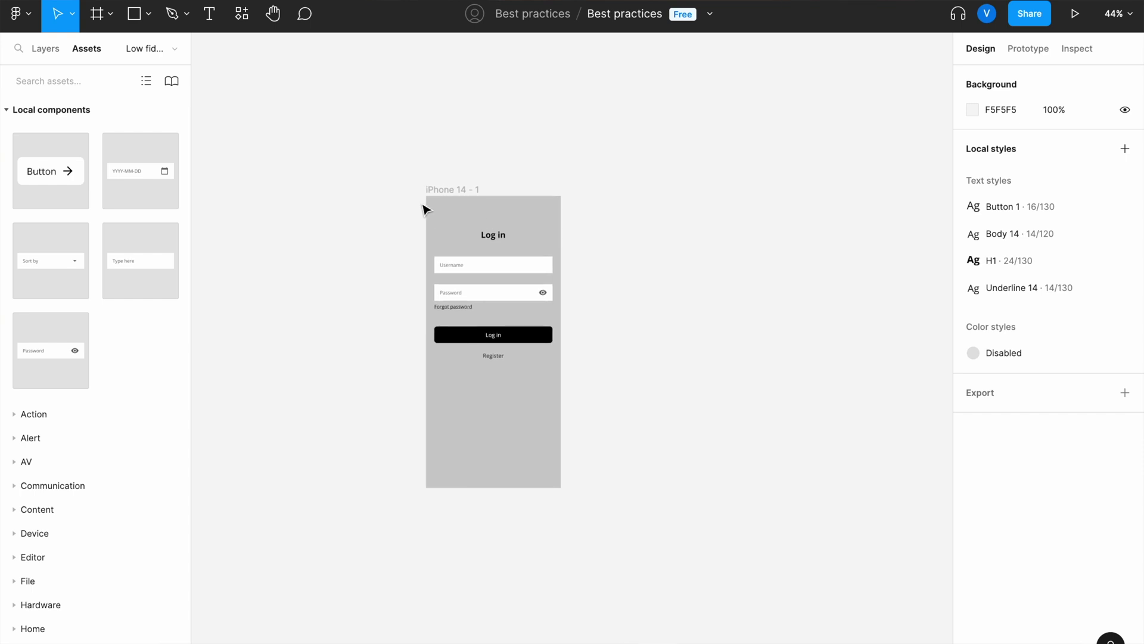